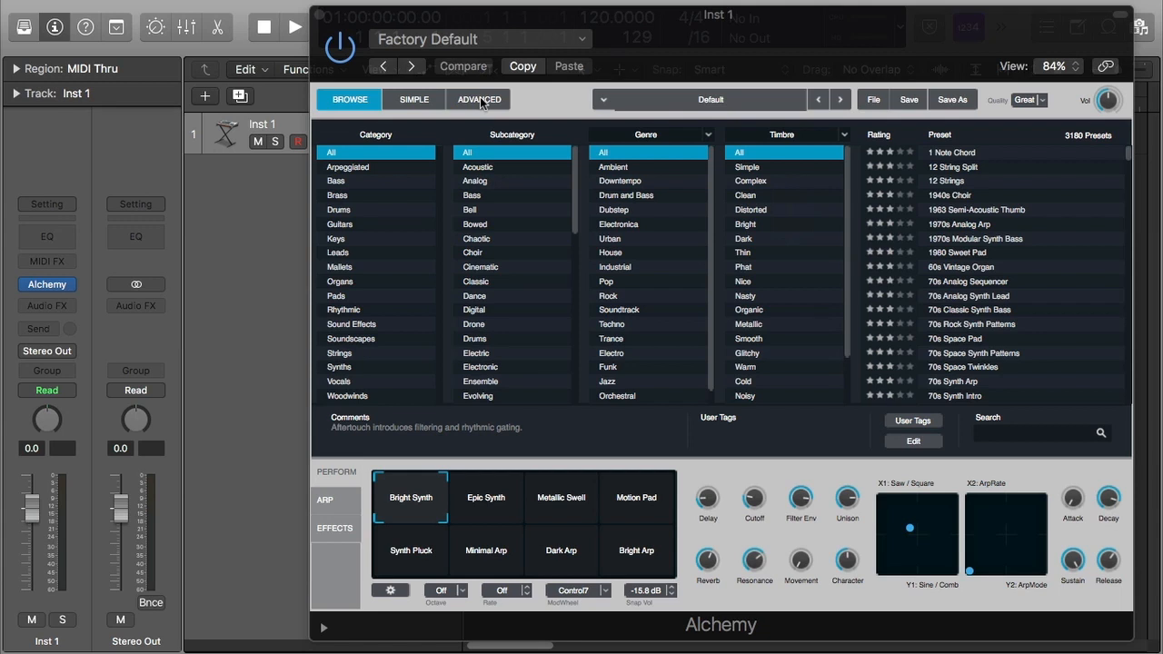
Look through Alchemy's Advanced, Simple and Browse views
click(479, 102)
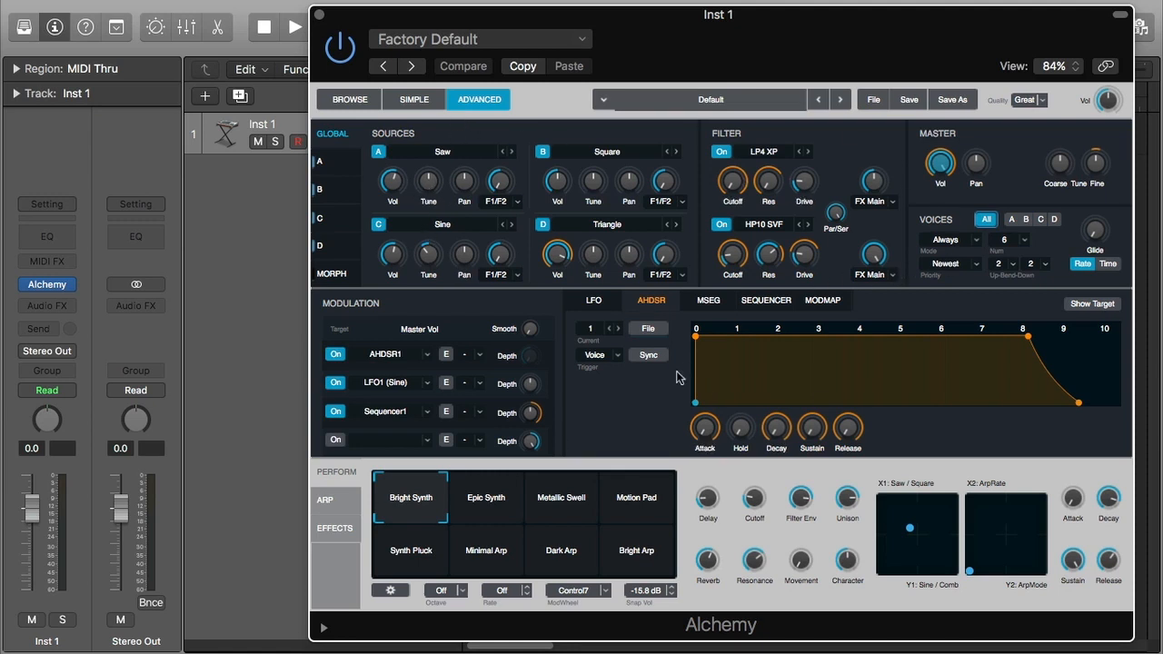
click(428, 98)
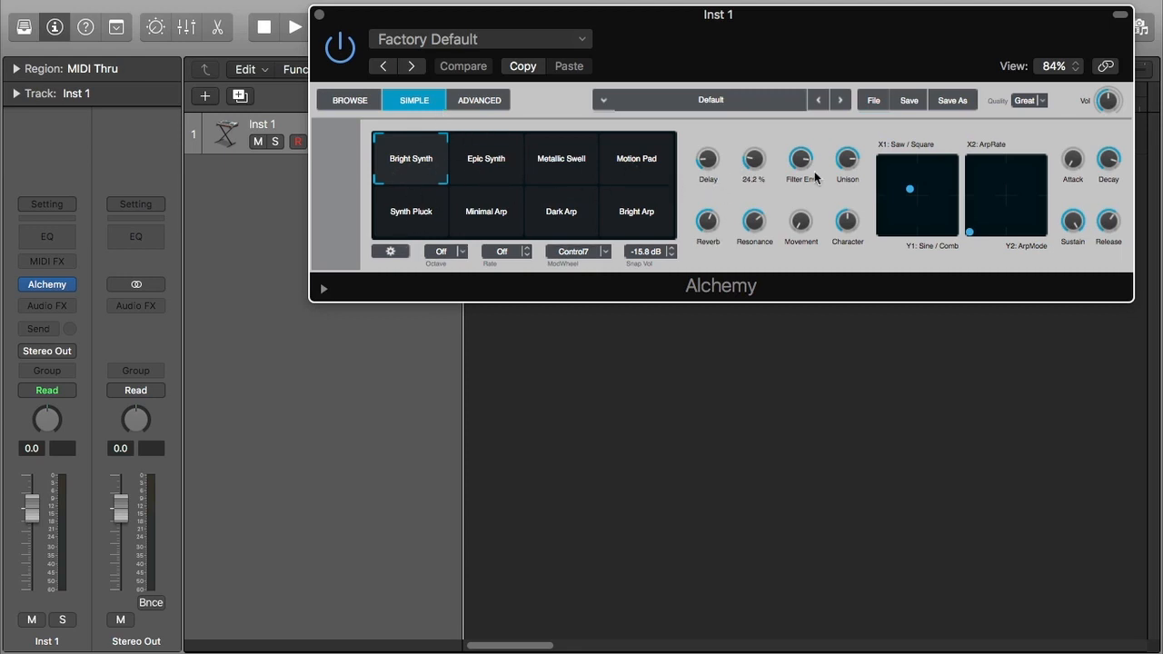
click(359, 100)
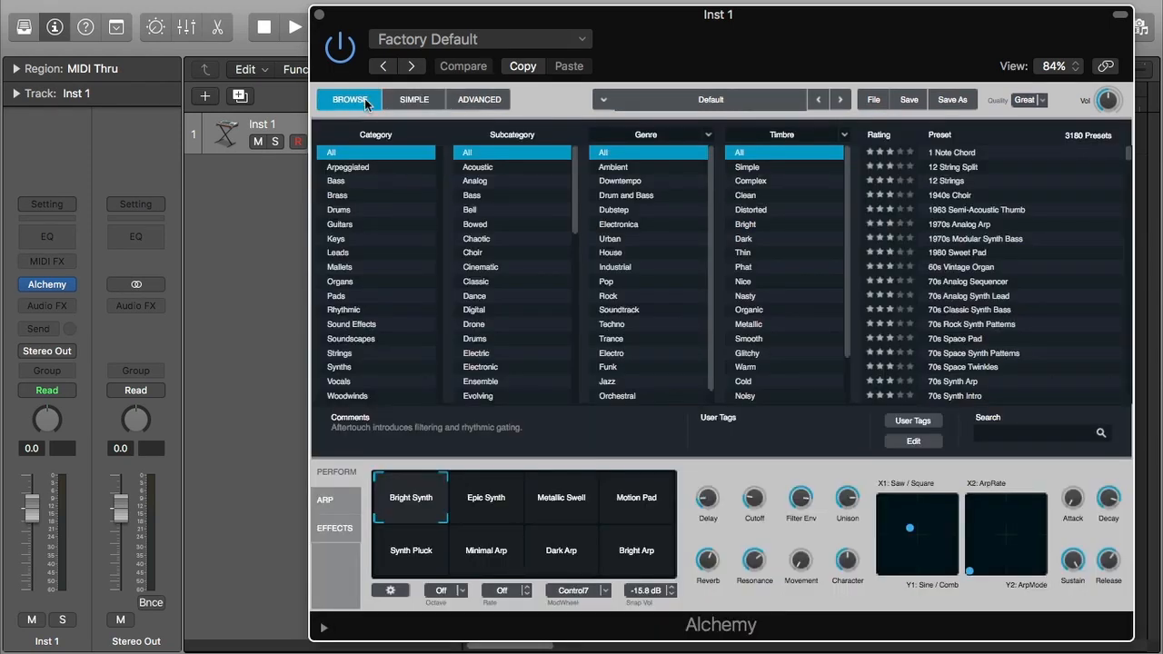
Show Alchemy's Advanced view and load the 12 Strings preset
click(465, 100)
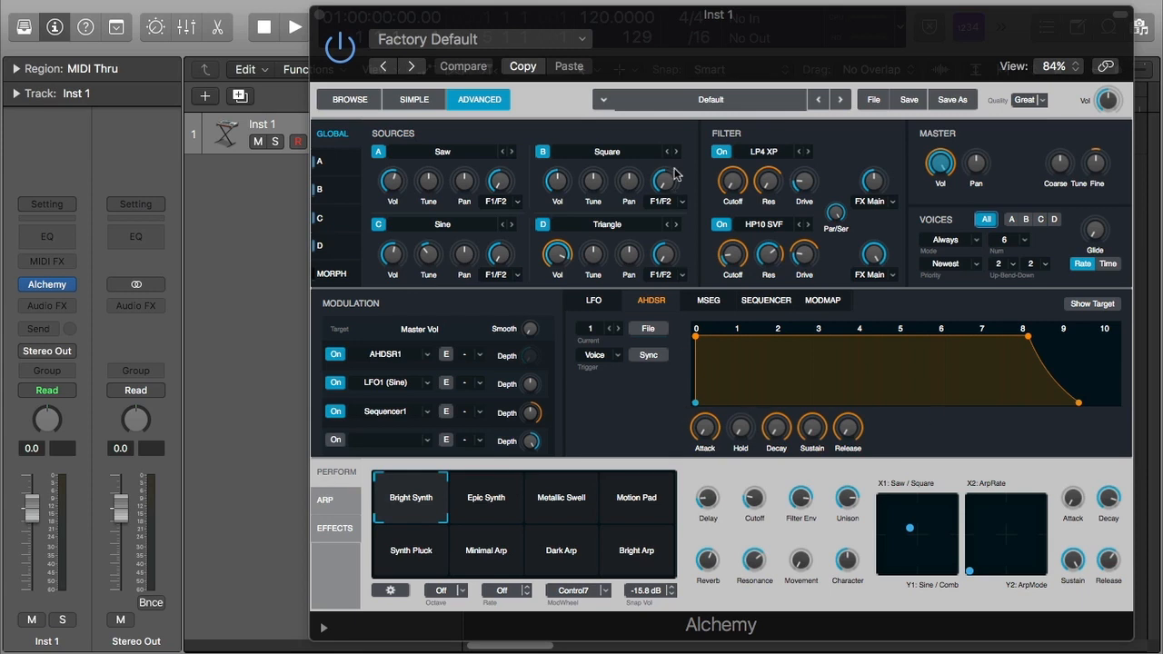
click(777, 102)
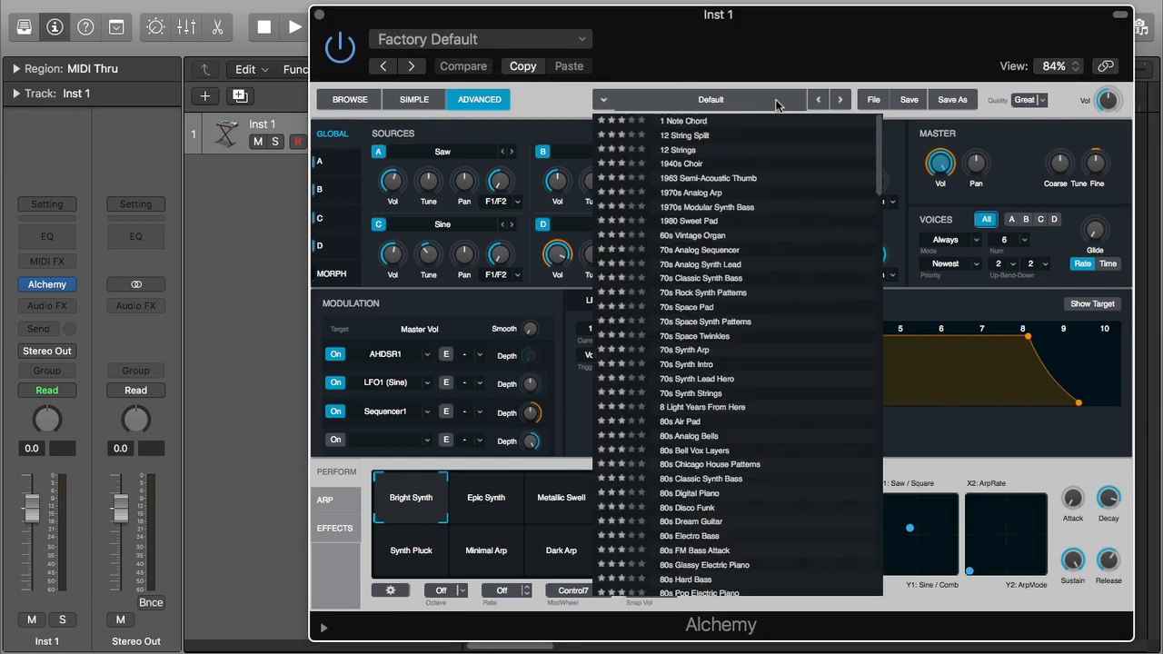
click(698, 150)
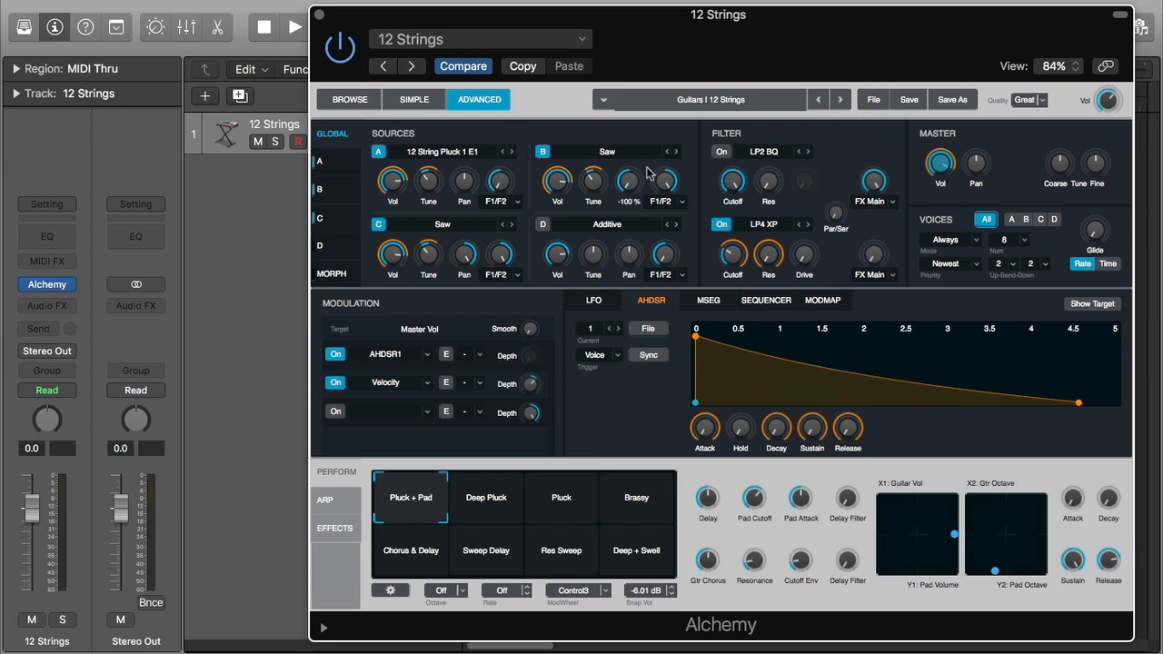
Add the Apple Loop 12 String Dream 01 at bar 1 of the 12 Strings track and delete the extra 12 String Acoustic Guitar track
drag(695, 25, 654, 205)
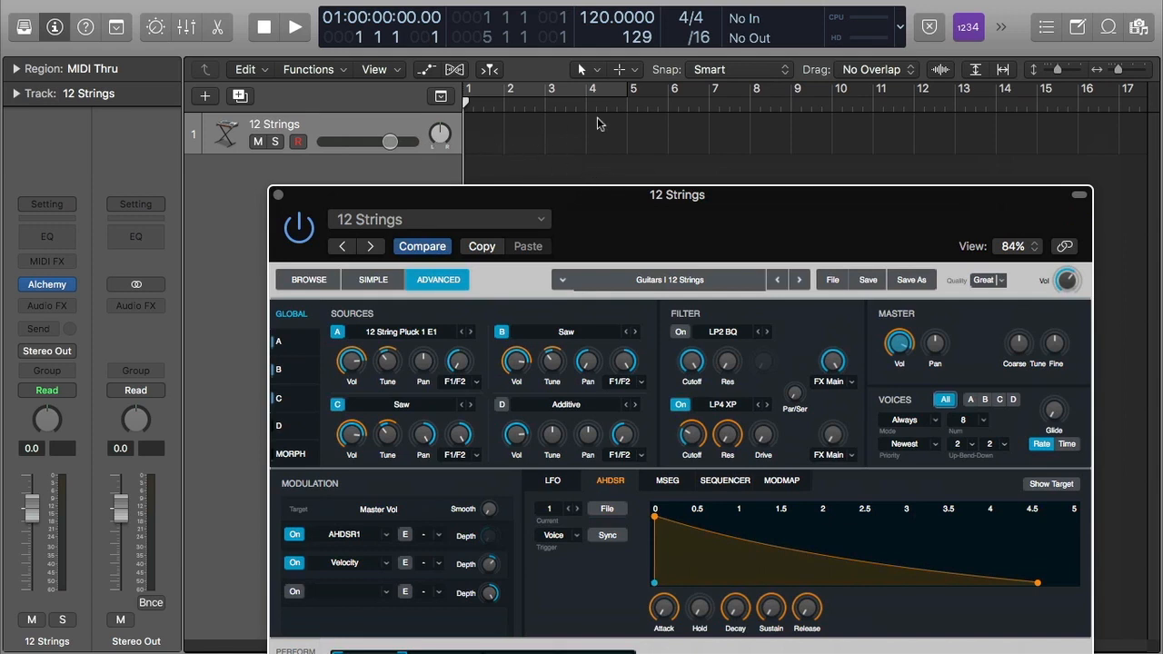
click(1112, 28)
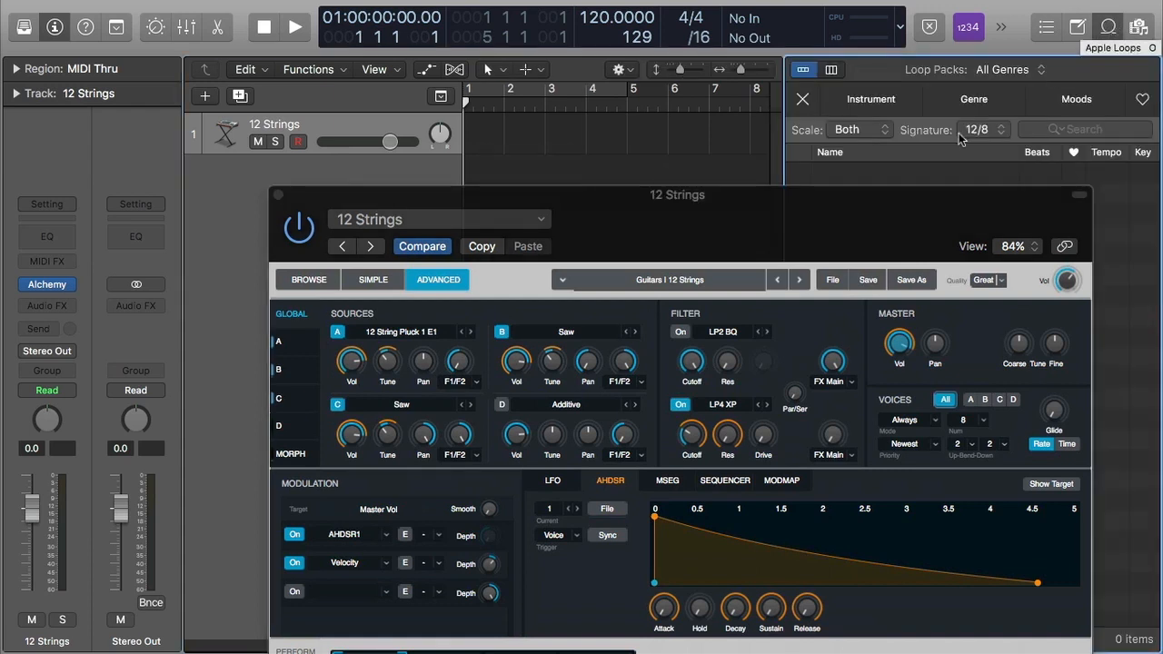
mouse_move(945, 209)
mouse_down()
mouse_move(686, 229)
mouse_move(592, 261)
mouse_move(591, 278)
mouse_up()
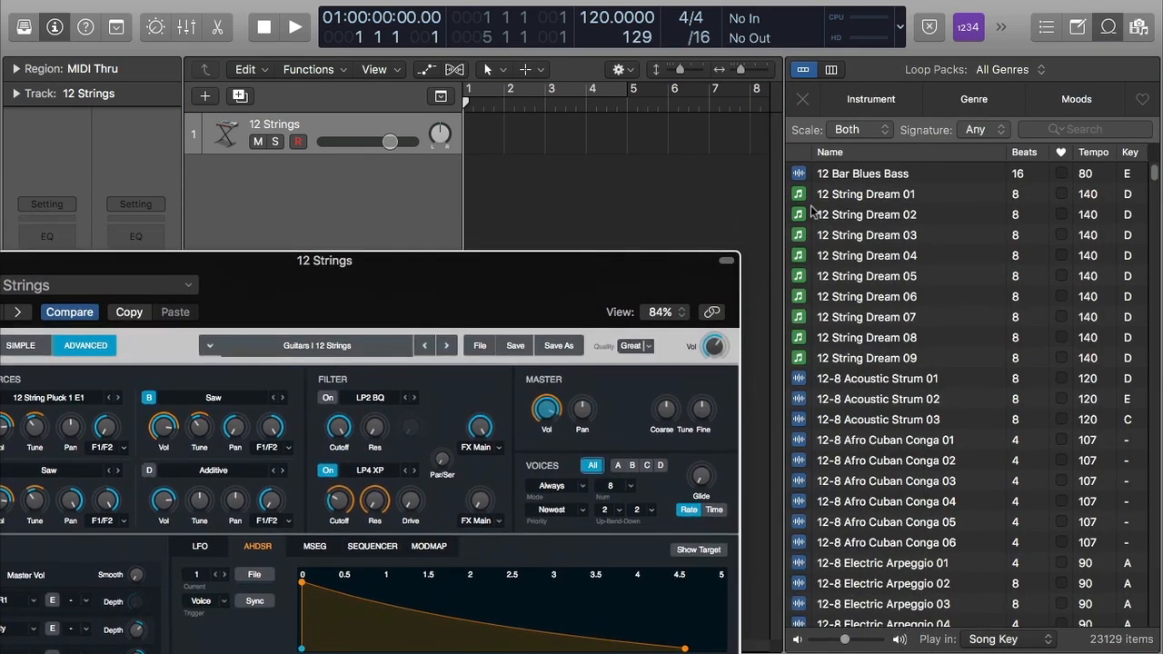
click(888, 195)
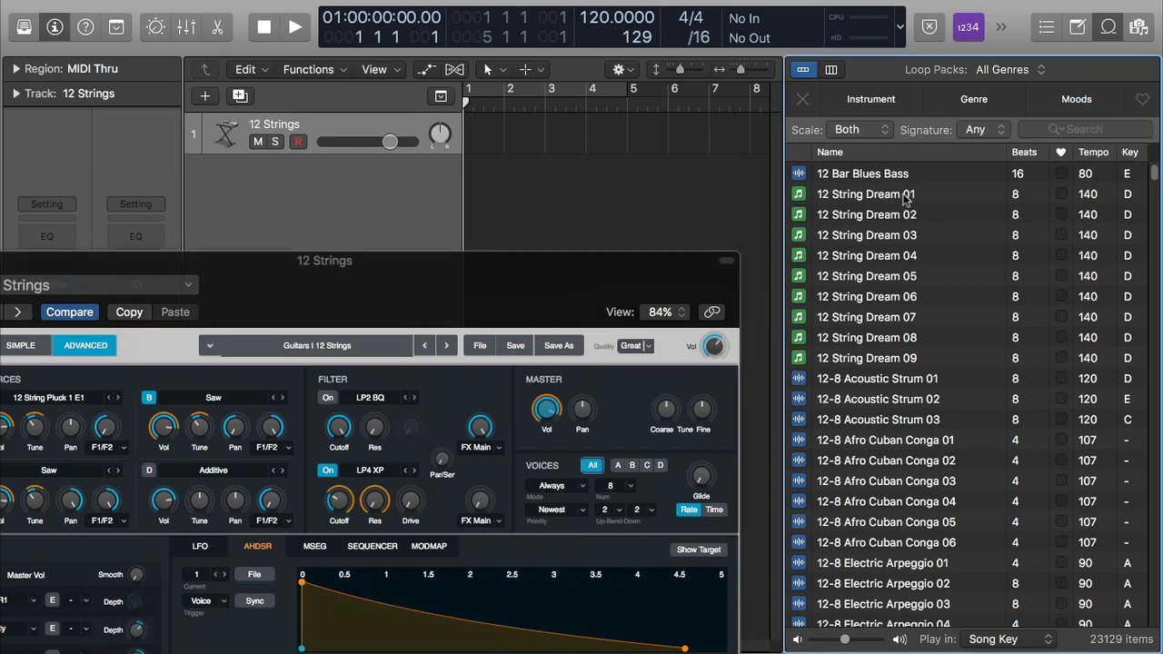
click(902, 201)
drag(920, 199, 427, 134)
click(1108, 29)
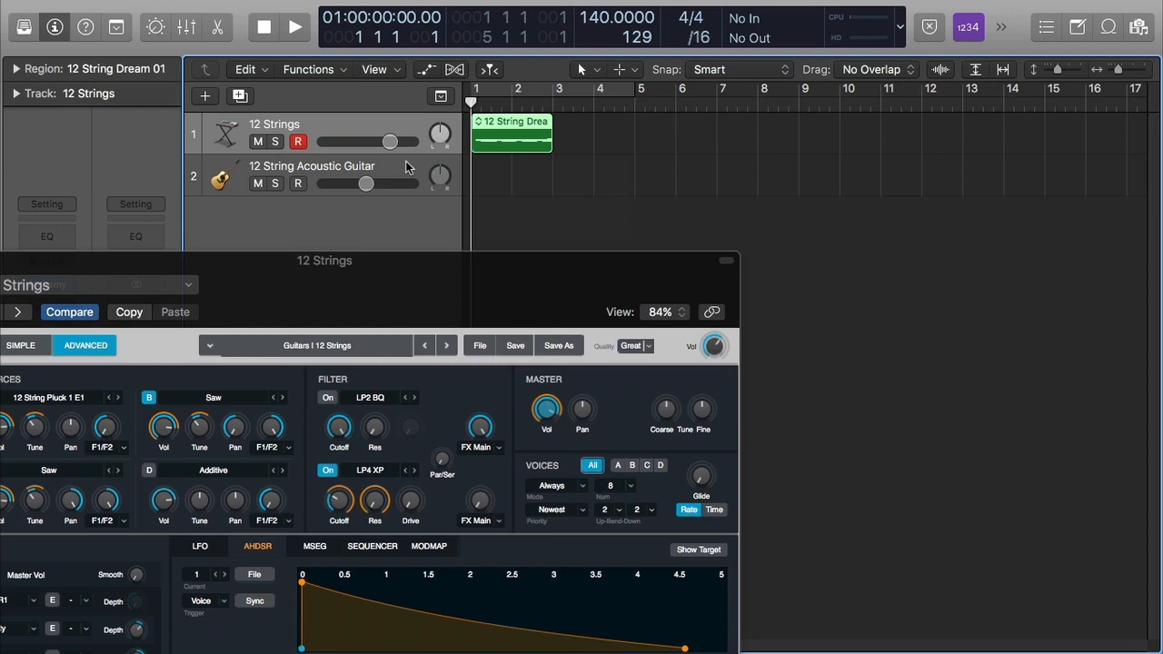
click(406, 168)
key(super+BackSpace)
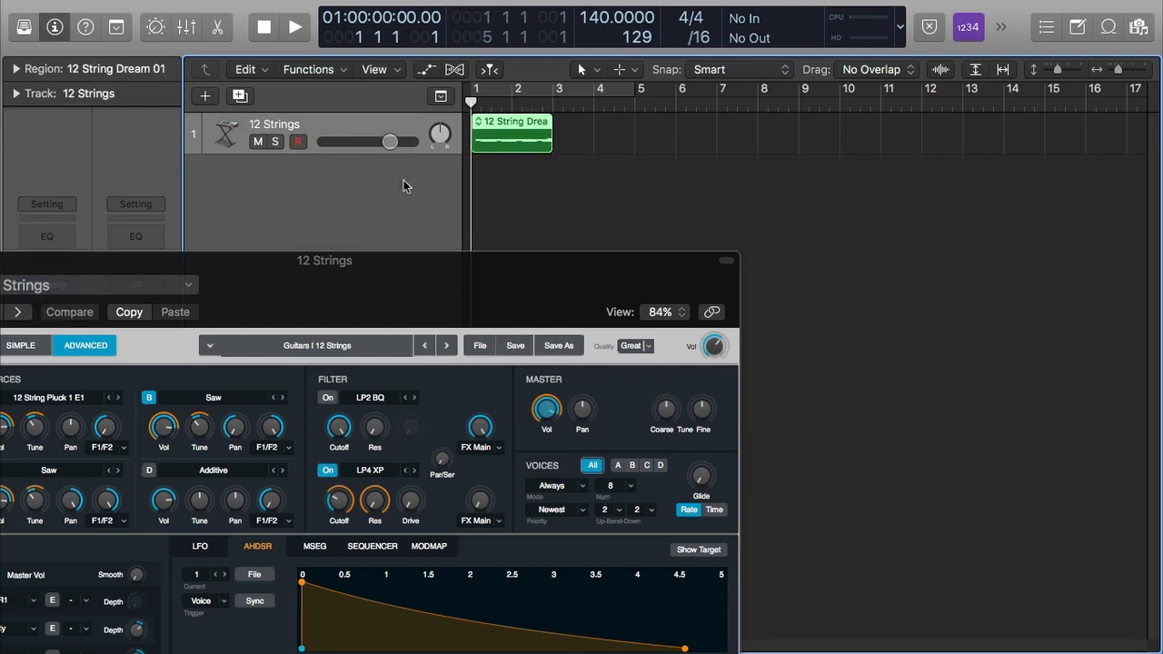
Lower the 12 Strings channel volume to -8.8 dB while the loop plays, and stop playback
drag(392, 277, 750, 32)
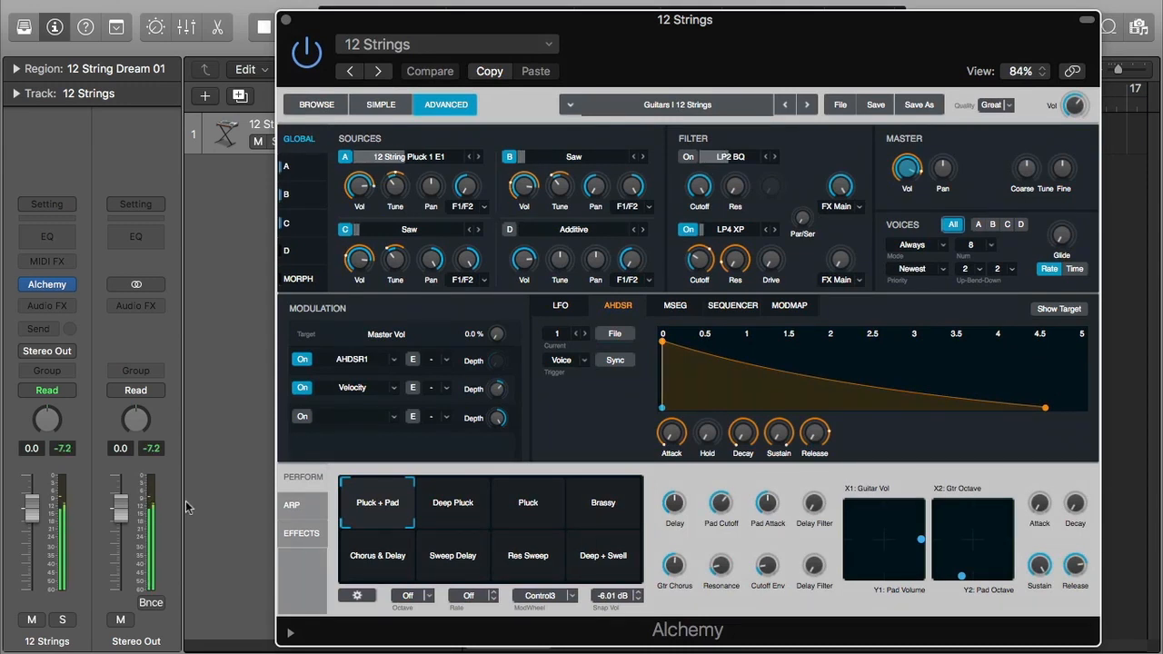
drag(29, 495, 31, 539)
key(space)
Set the cycle range over the loop region from bar 1 to bar 3 and play it in cycle
drag(728, 22, 678, 283)
drag(641, 90, 545, 88)
key(space)
drag(686, 288, 762, 28)
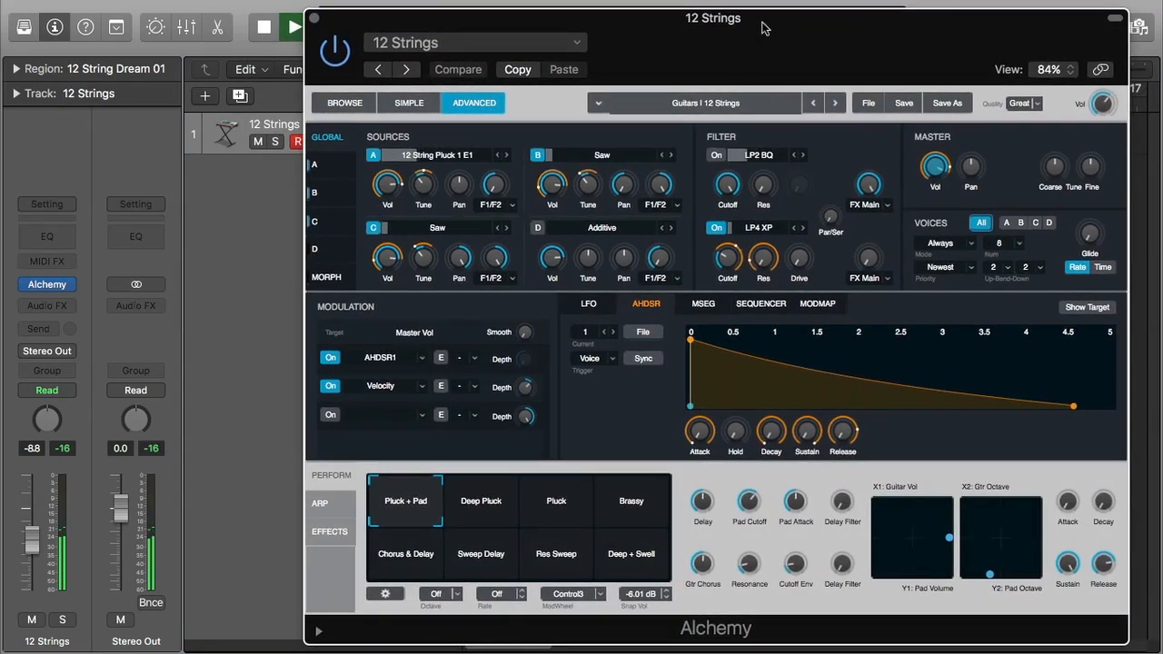
drag(762, 28, 757, 248)
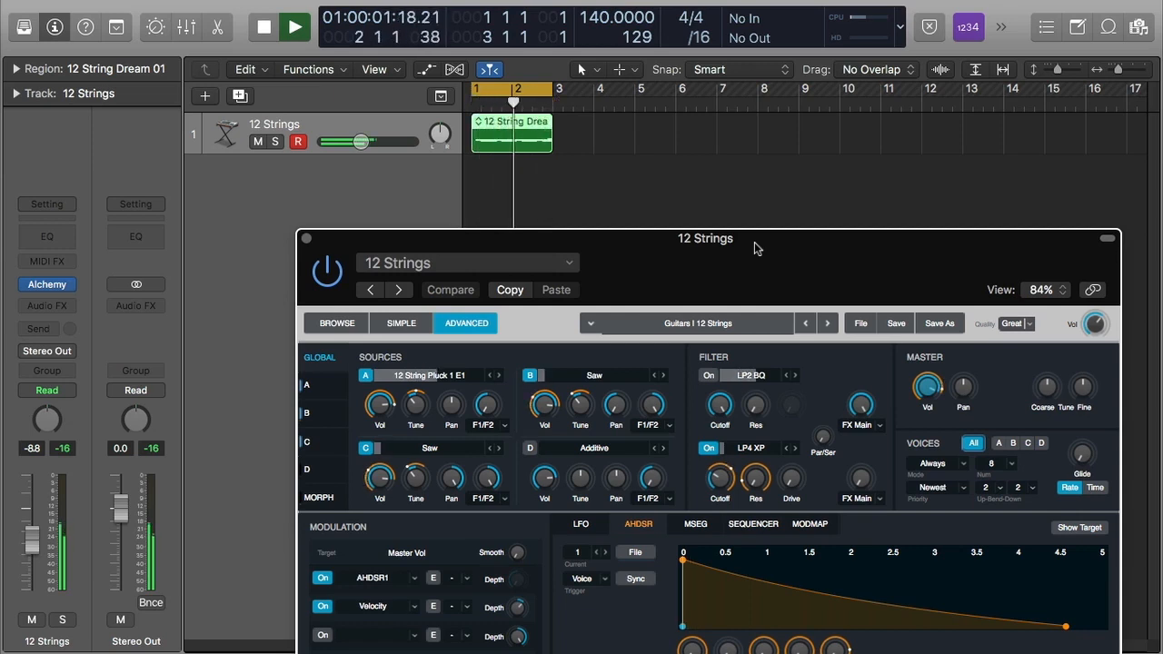
During playback, morph the Transform Pad from Pluck + Pad to a blend of Pluck, Brassy, Res Sweep and Deep + Swell
drag(763, 244, 785, 22)
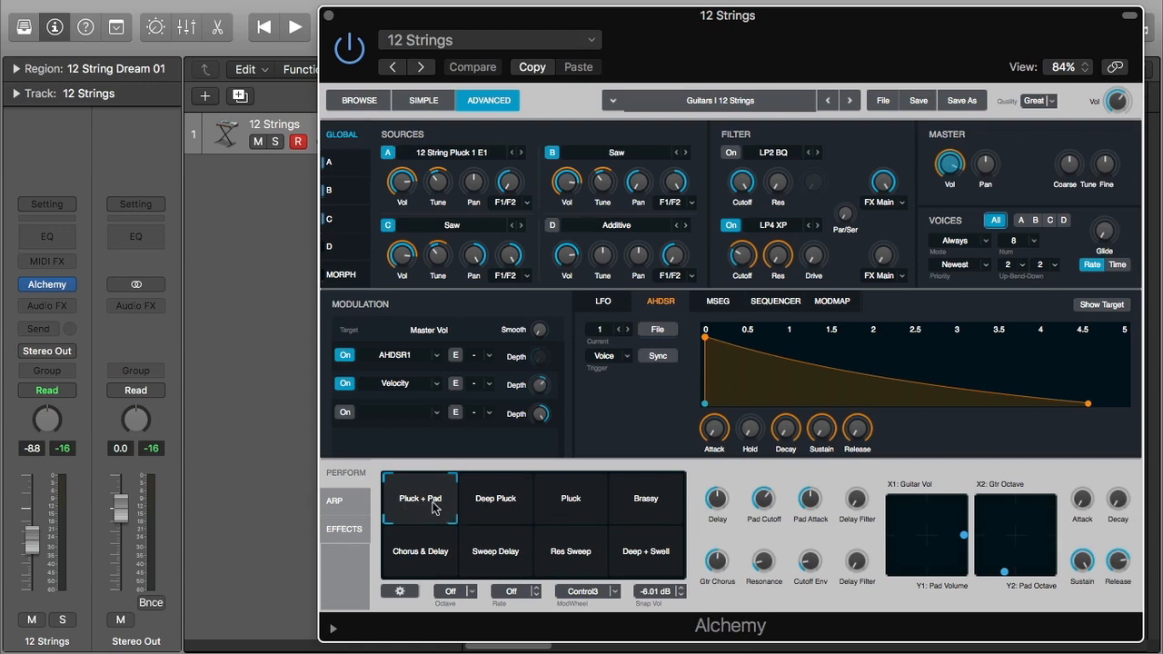
key(space)
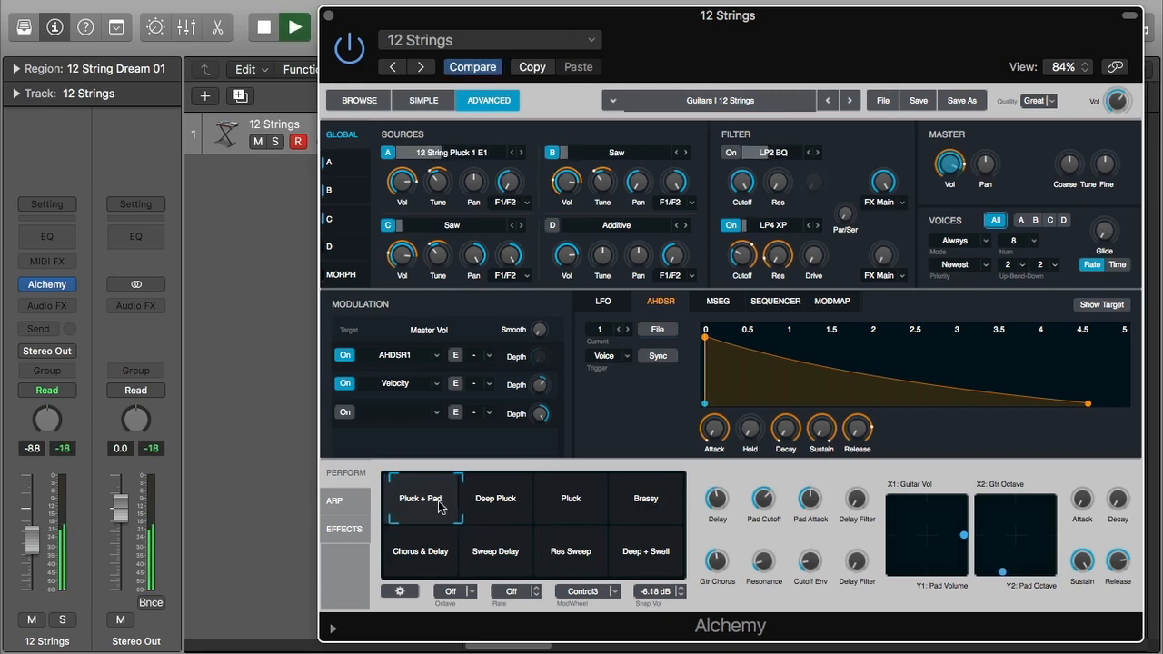
drag(427, 514, 584, 538)
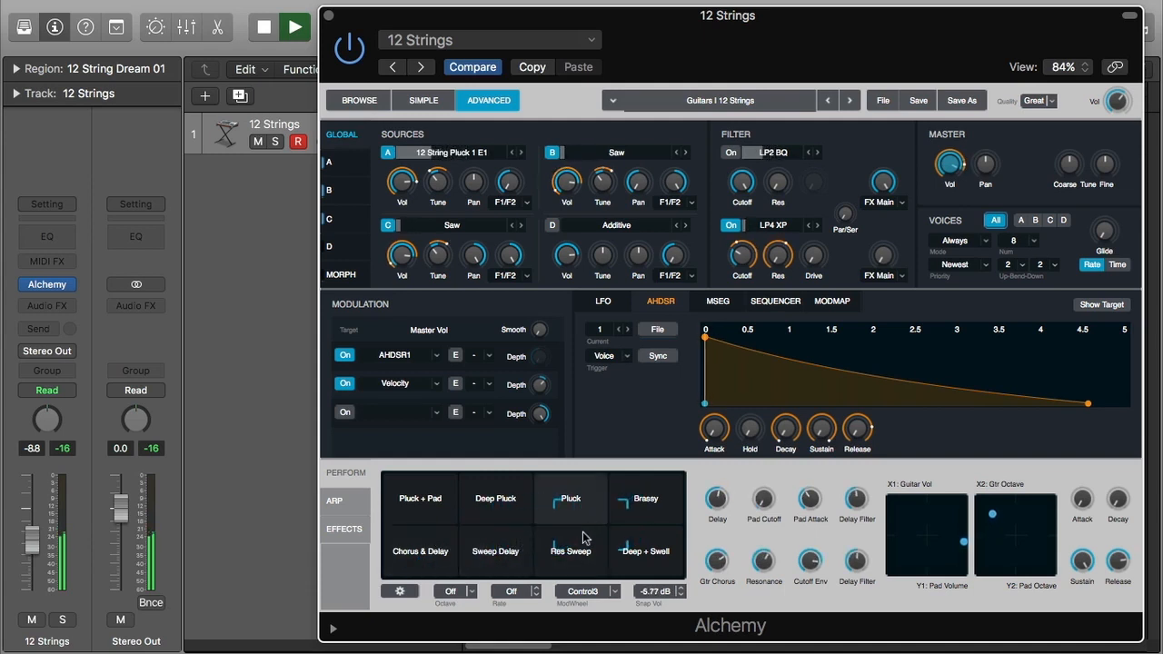
key(space)
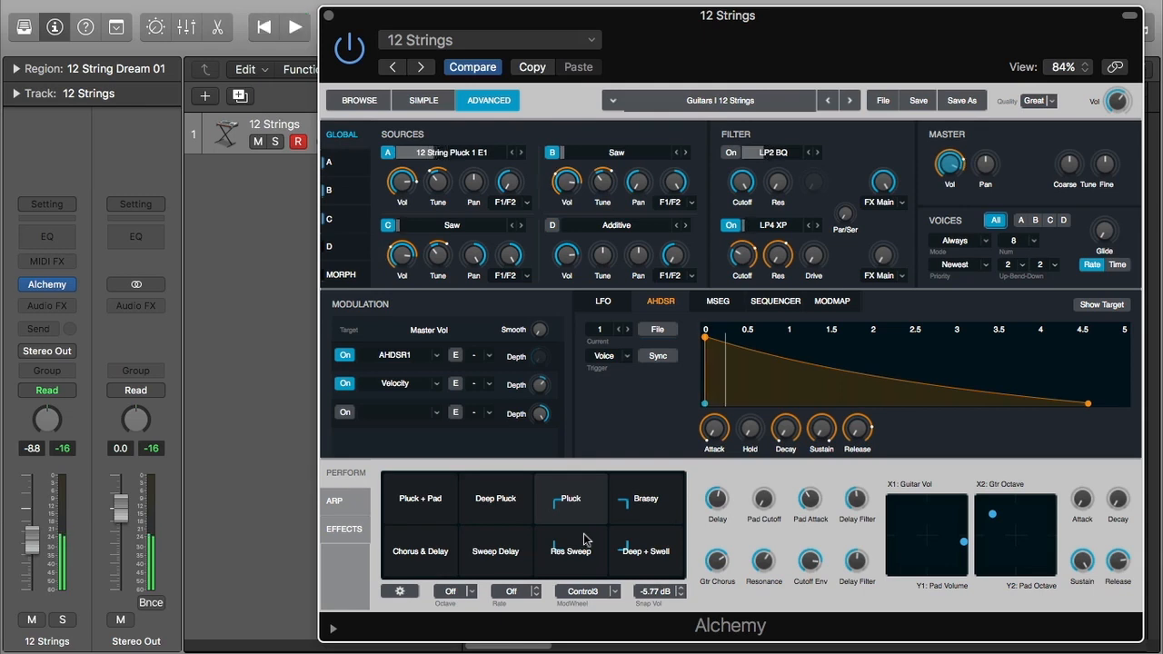
Switch the Transform Pad through the Pluck + Pad, Deep Pluck, Pluck, Brassy and Deep + Swell snapshots
click(413, 492)
click(523, 505)
click(571, 504)
click(643, 500)
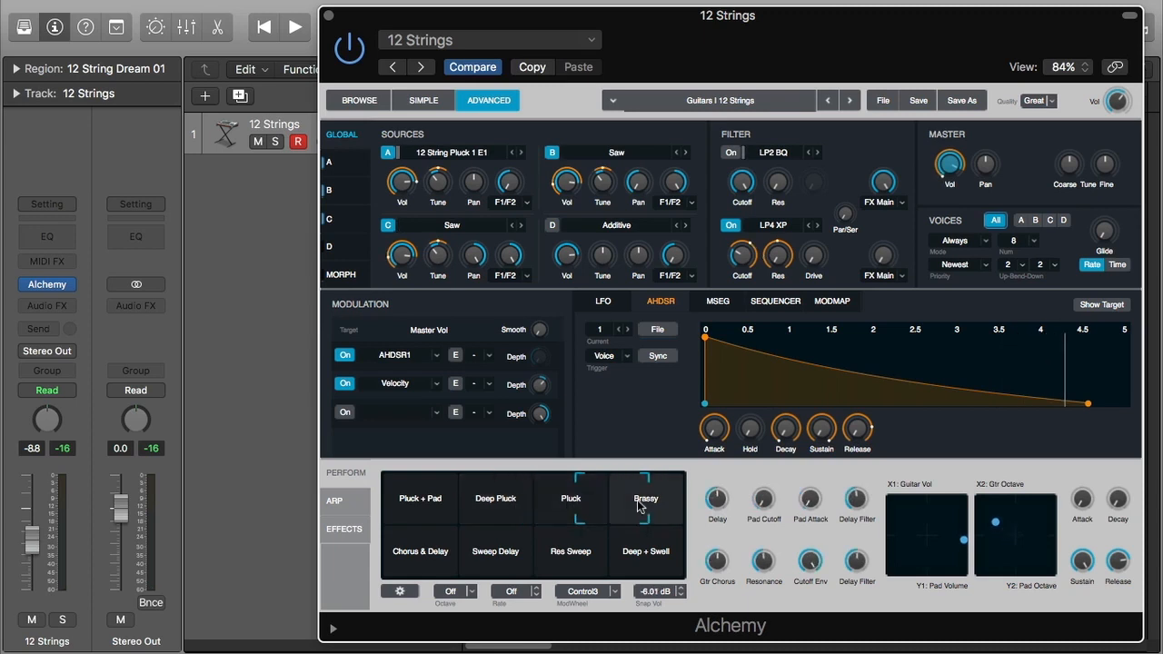
click(640, 554)
Morph the Transform Pad selector away from Deep + Swell to a blend of Deep Pluck, Pluck, Sweep Delay and Res Sweep
drag(629, 547, 619, 541)
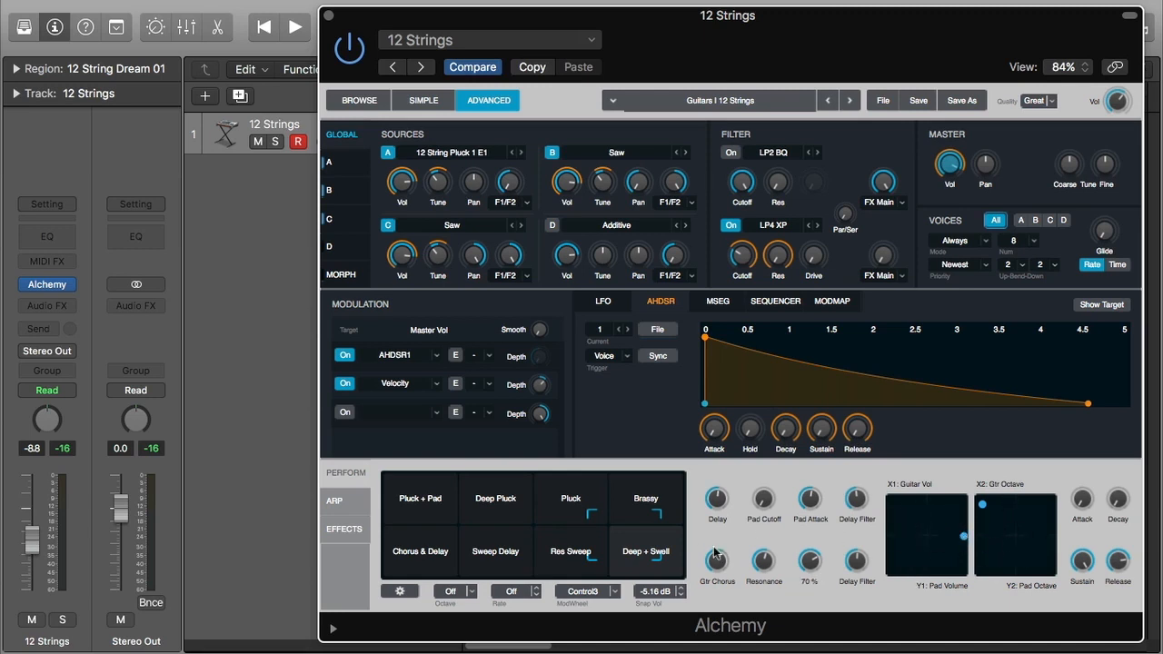
drag(646, 554, 628, 536)
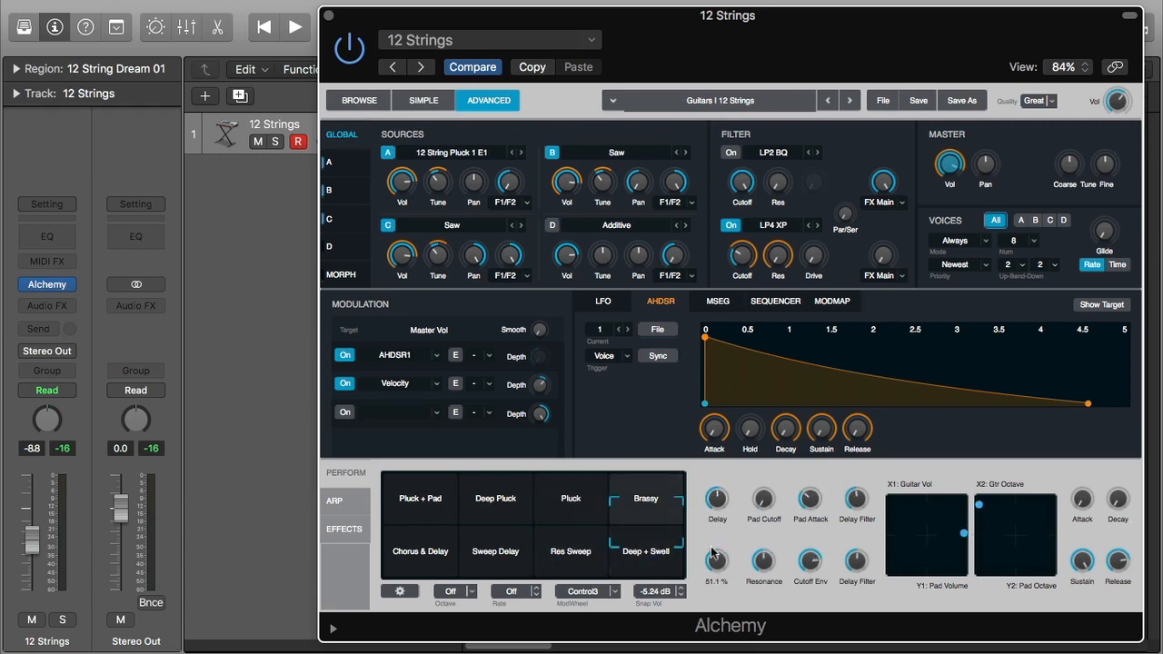
drag(639, 539, 513, 537)
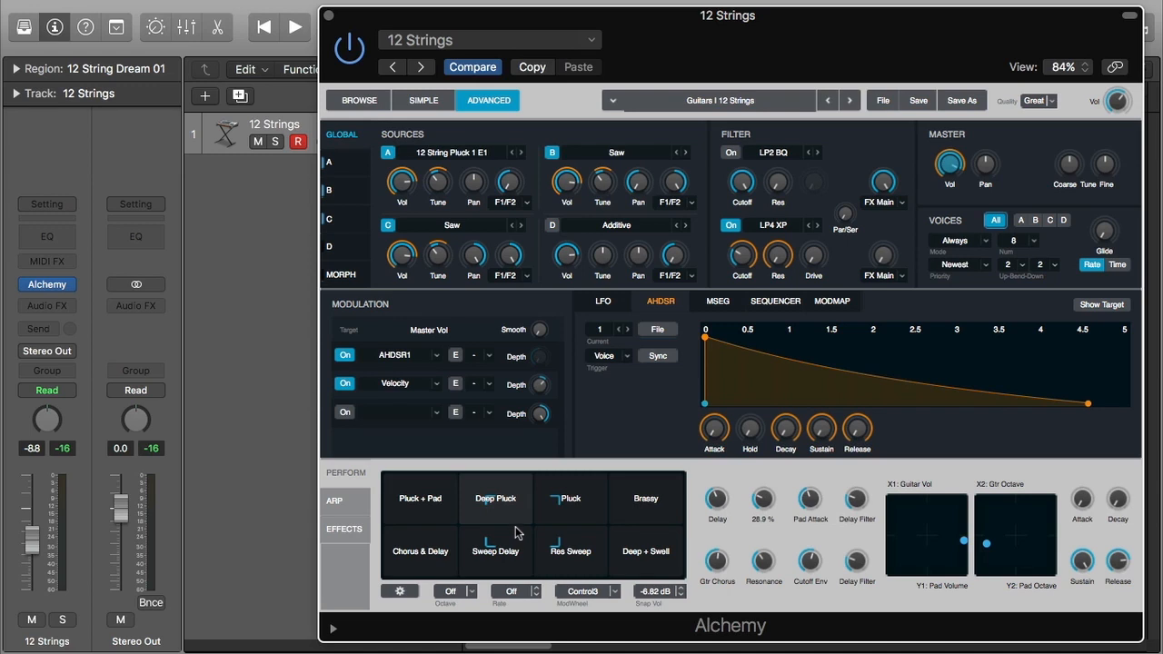
Play the loop and set the Transform Pad blend among Pluck, Brassy, Res Sweep and Deep + Swell, closest to Deep + Swell
key(space)
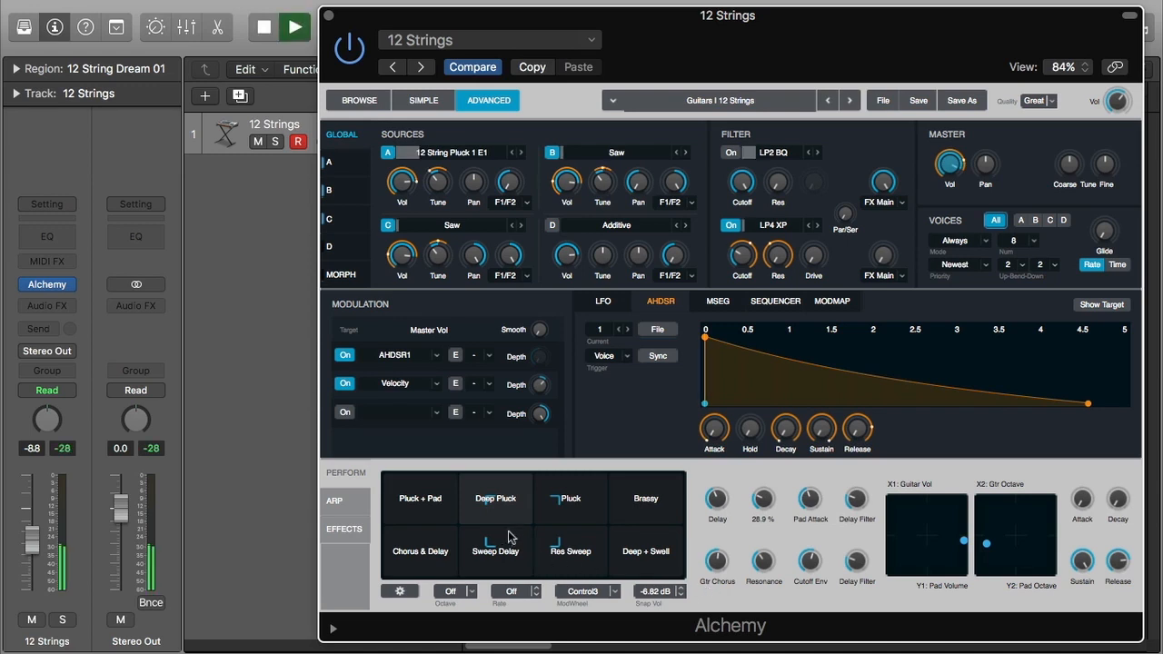
click(584, 550)
drag(584, 550, 614, 544)
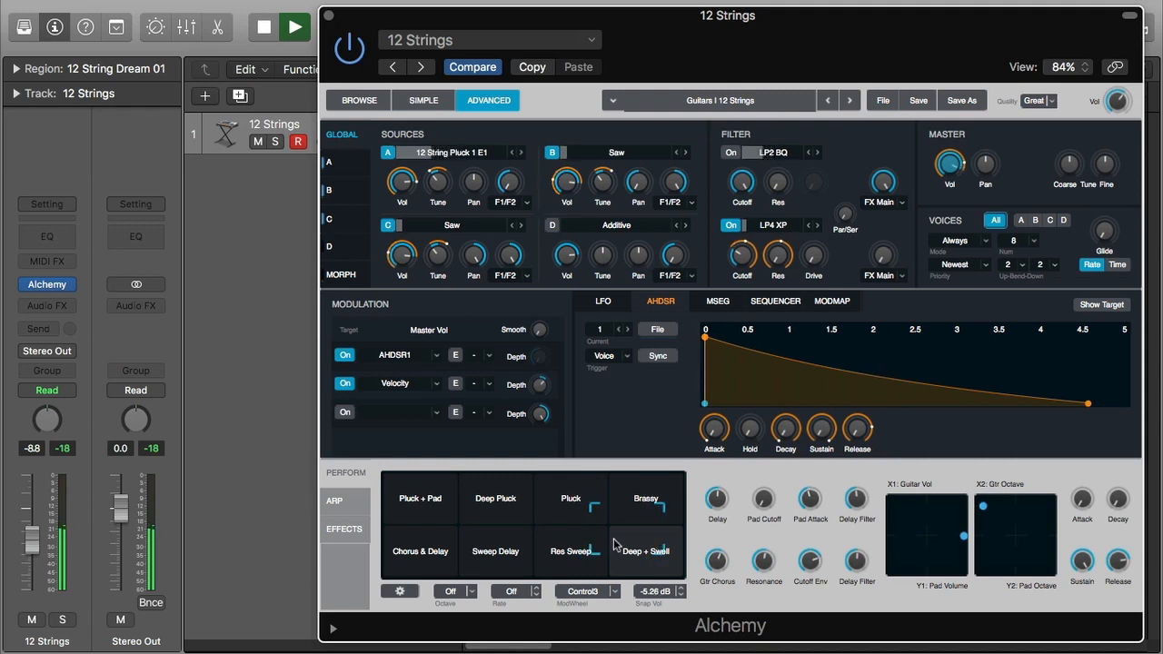
key(space)
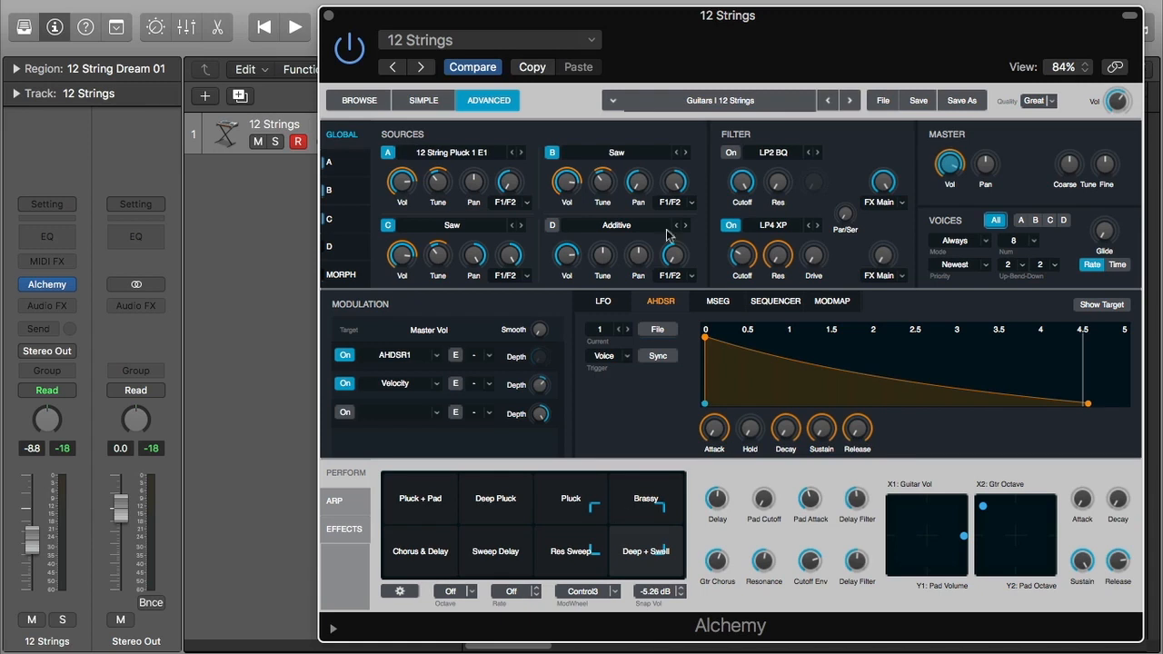
Inspect the default save location for Alchemy presets inside the Plug-In Settings folder without saving
click(978, 103)
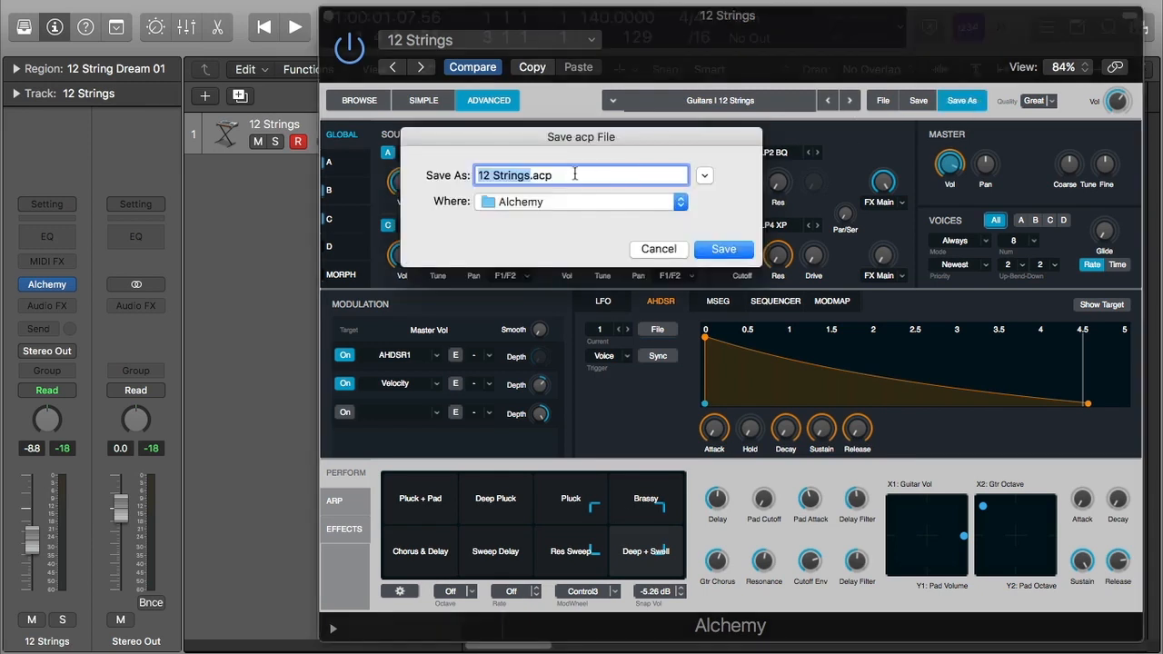
click(627, 199)
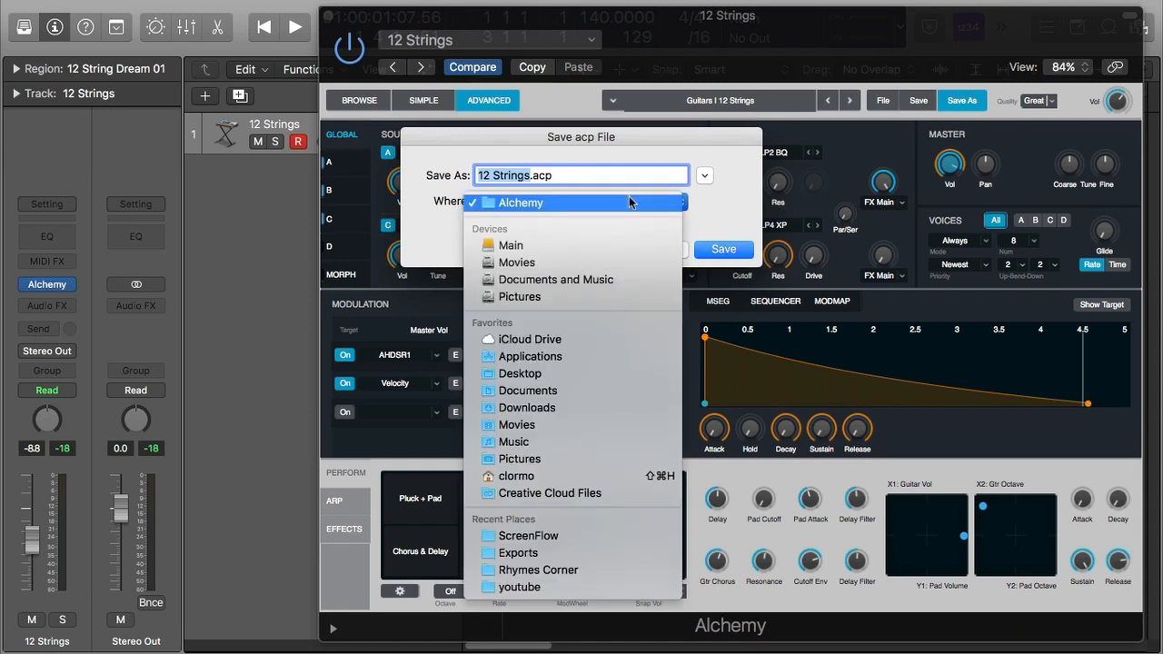
click(713, 211)
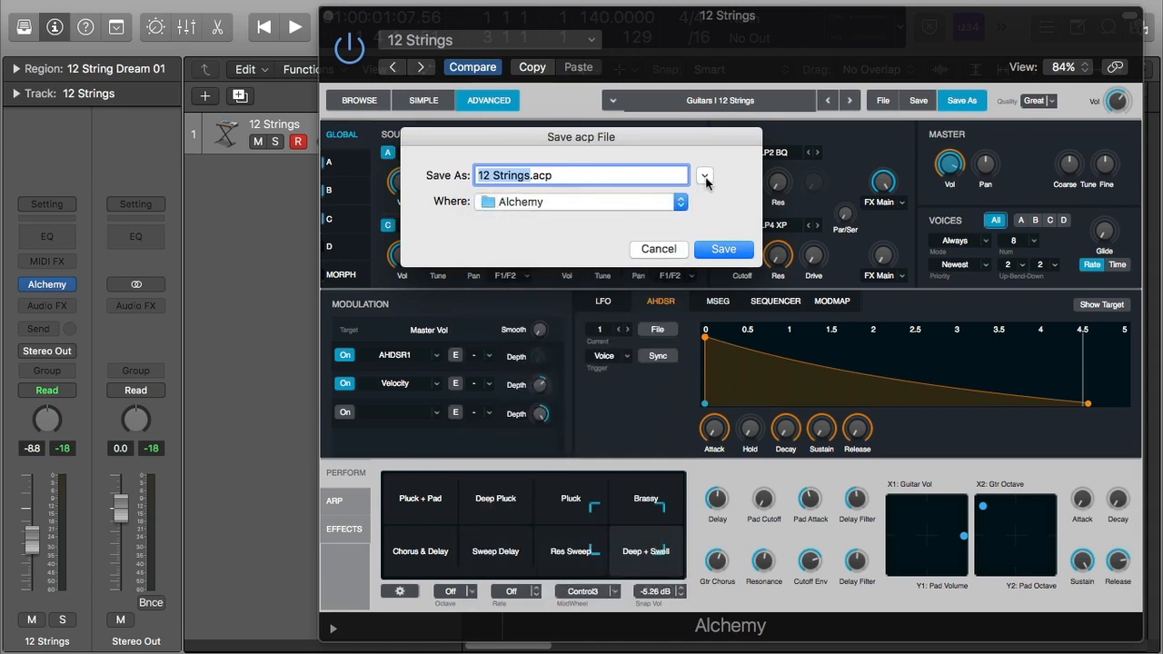
click(701, 178)
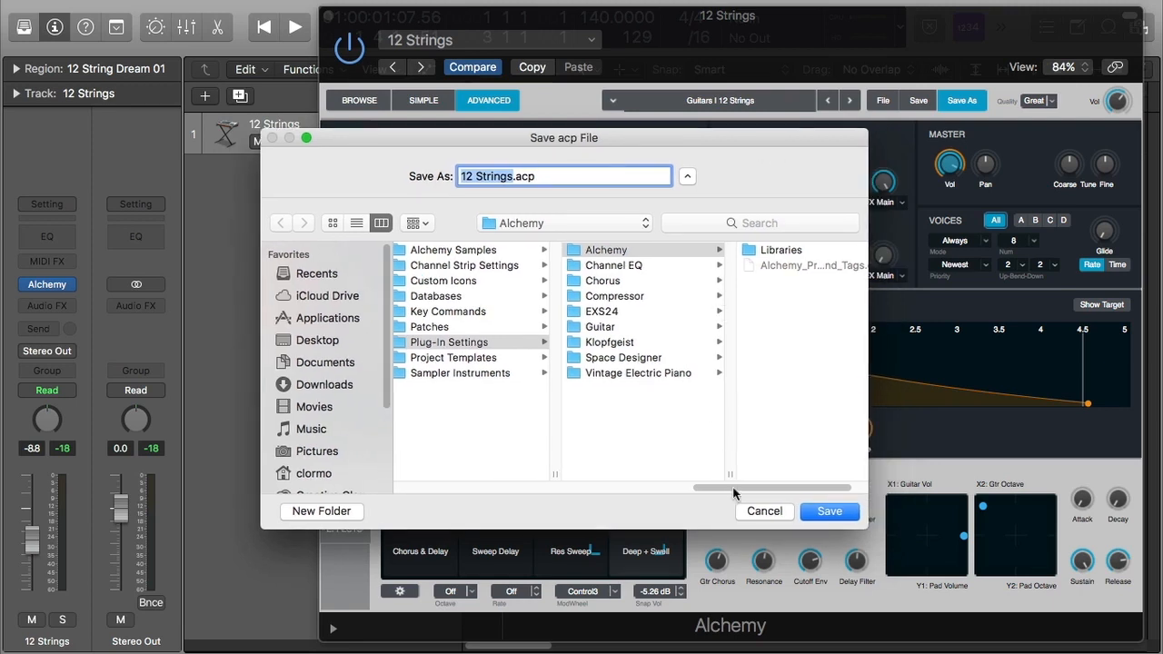
mouse_move(764, 487)
mouse_down()
mouse_move(821, 487)
mouse_move(682, 497)
mouse_move(757, 485)
mouse_up()
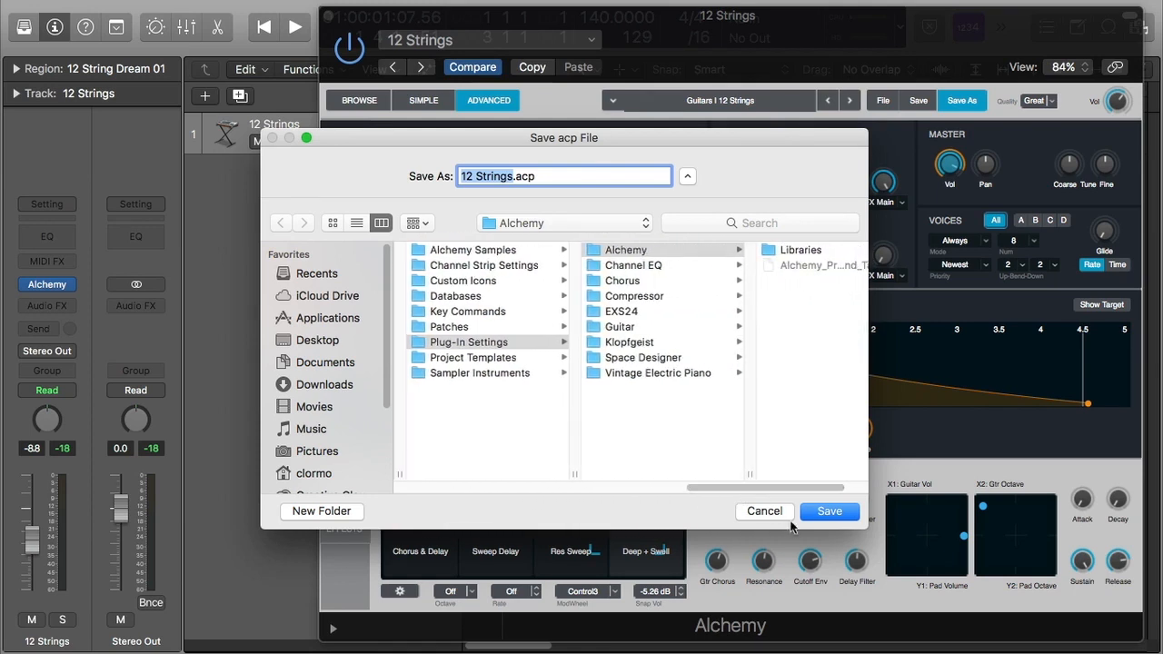
click(768, 511)
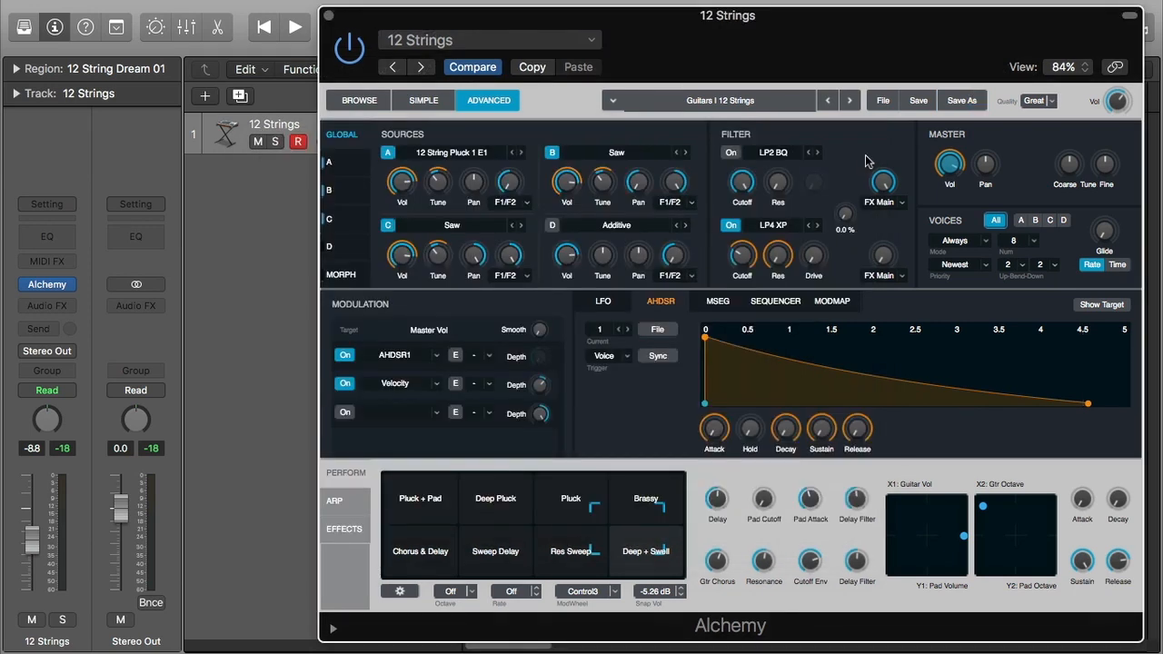
Save the modified preset in the Alchemy folder as "12 Strings example"
click(961, 101)
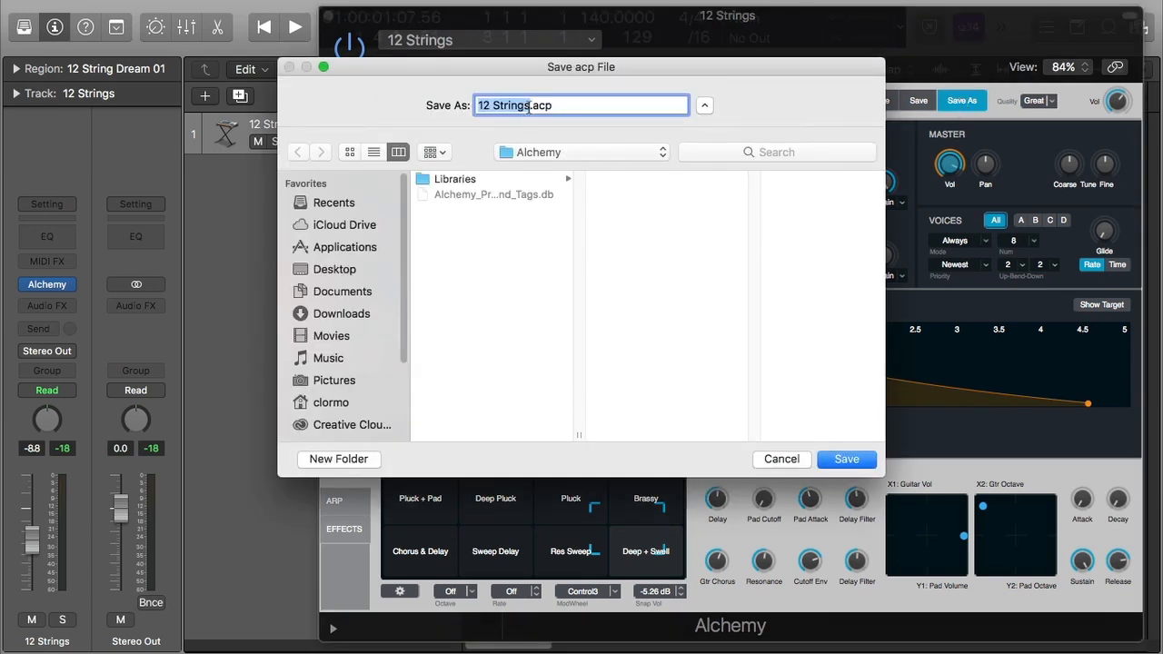
click(529, 106)
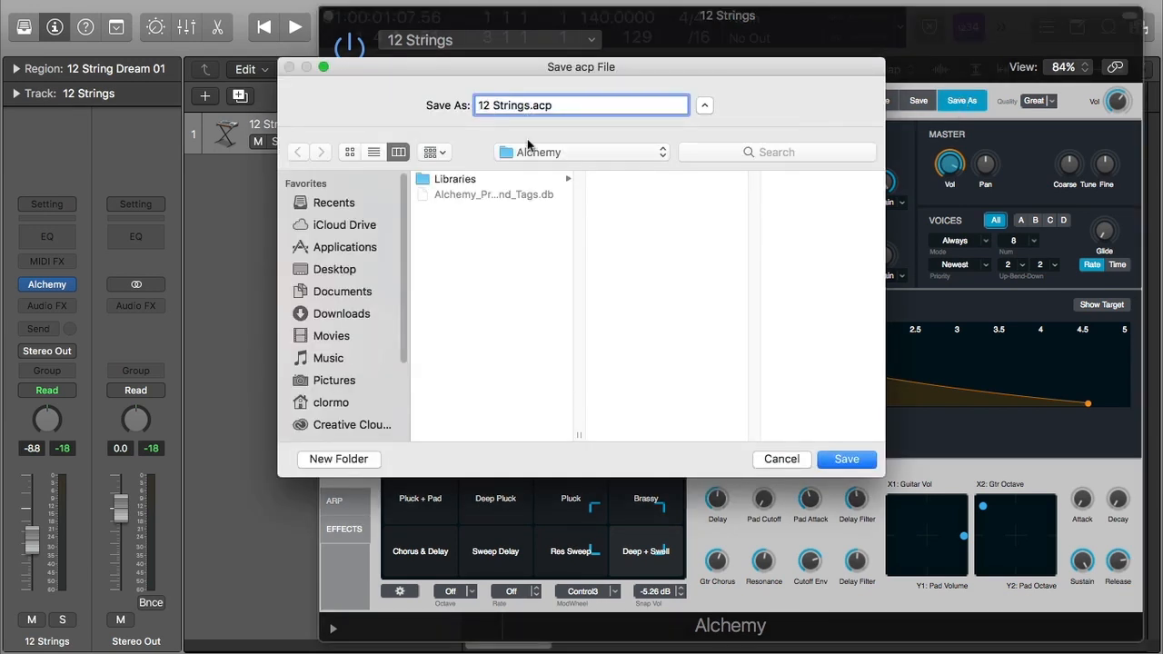
text(tu)
key(BackSpace)
key(BackSpace)
text(example)
key(Return)
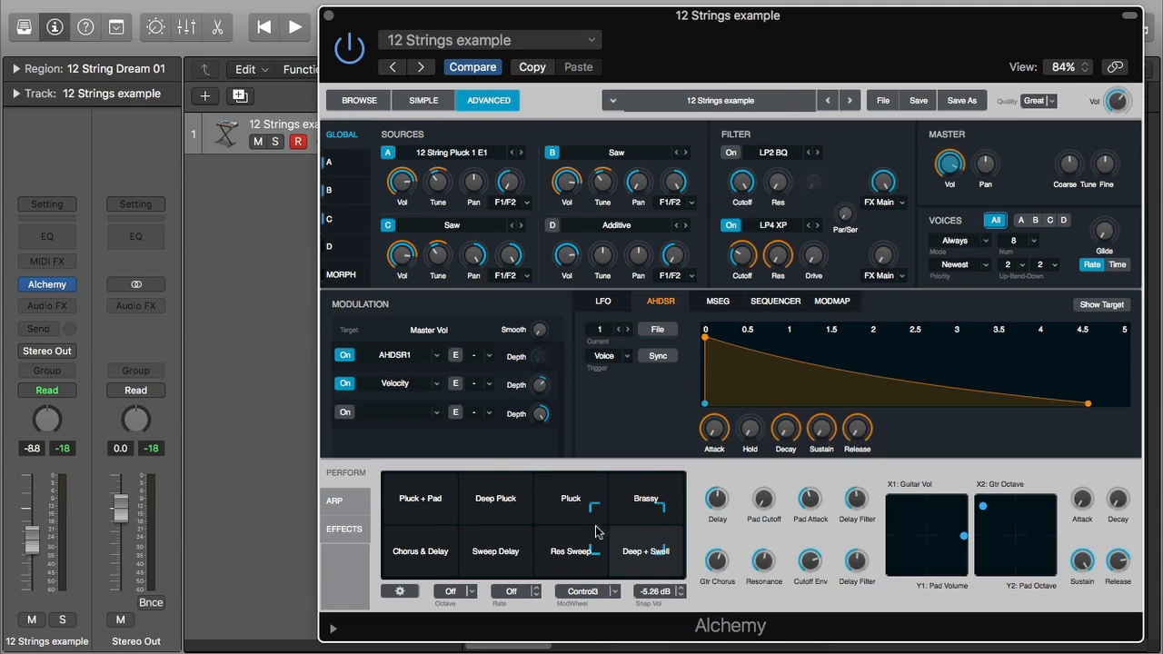
Load the original 12 Strings preset from the preset list and return to the saved 12 Strings example preset
click(614, 103)
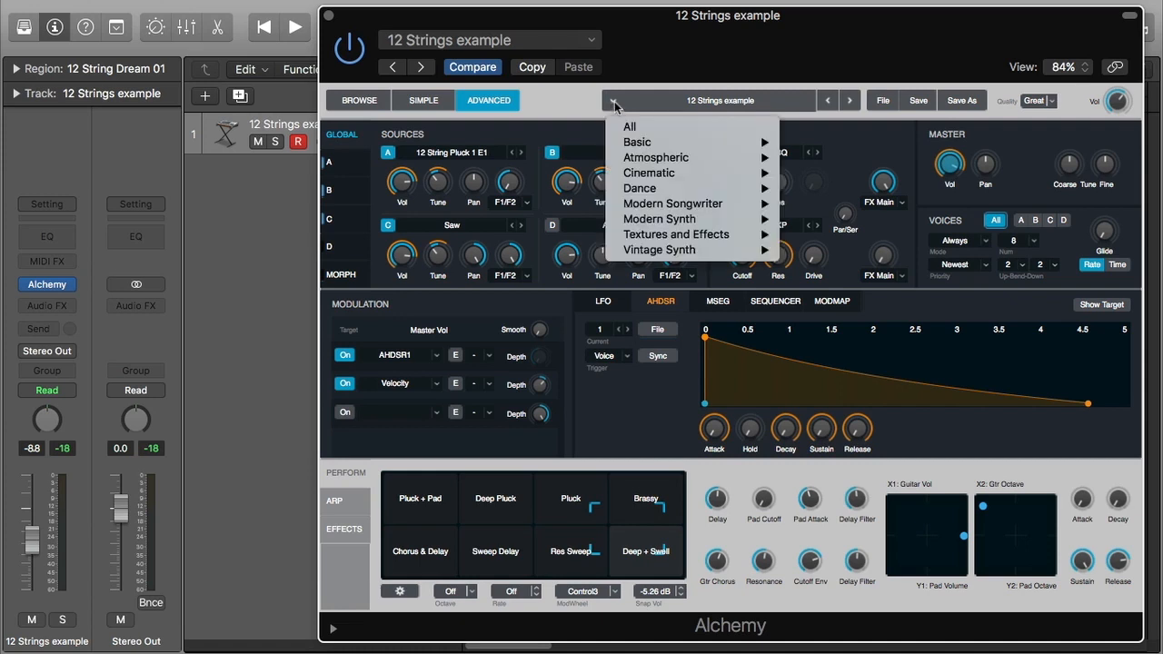
click(564, 98)
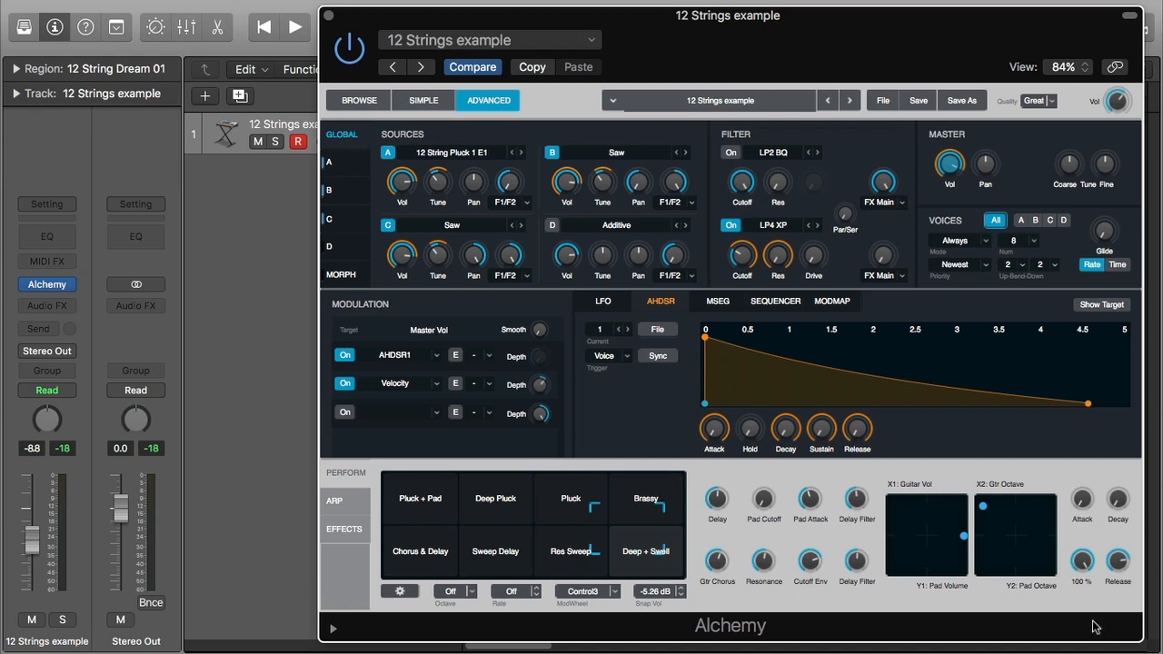
click(799, 102)
scroll(718, 141, up, 3)
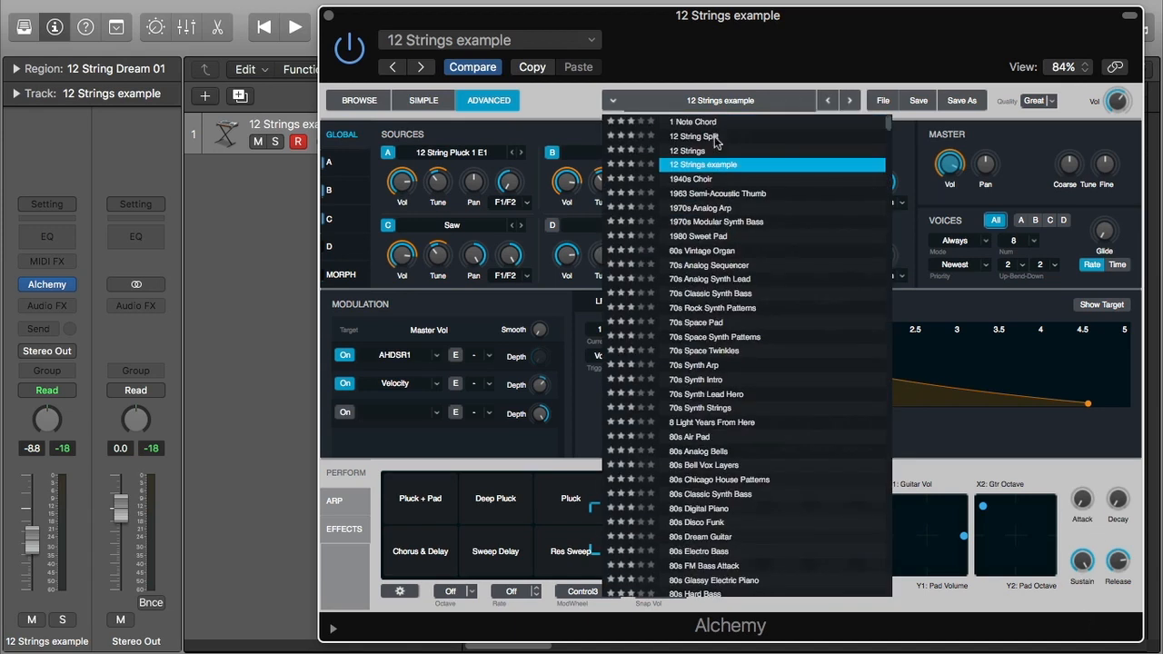
click(715, 151)
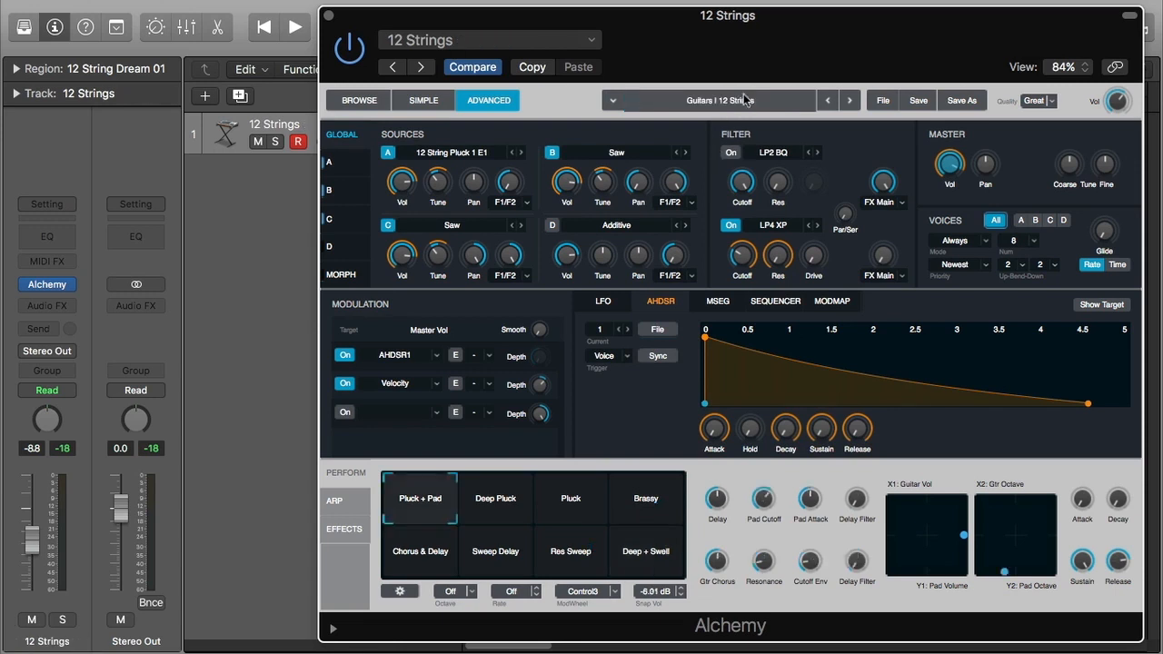
click(743, 98)
click(727, 165)
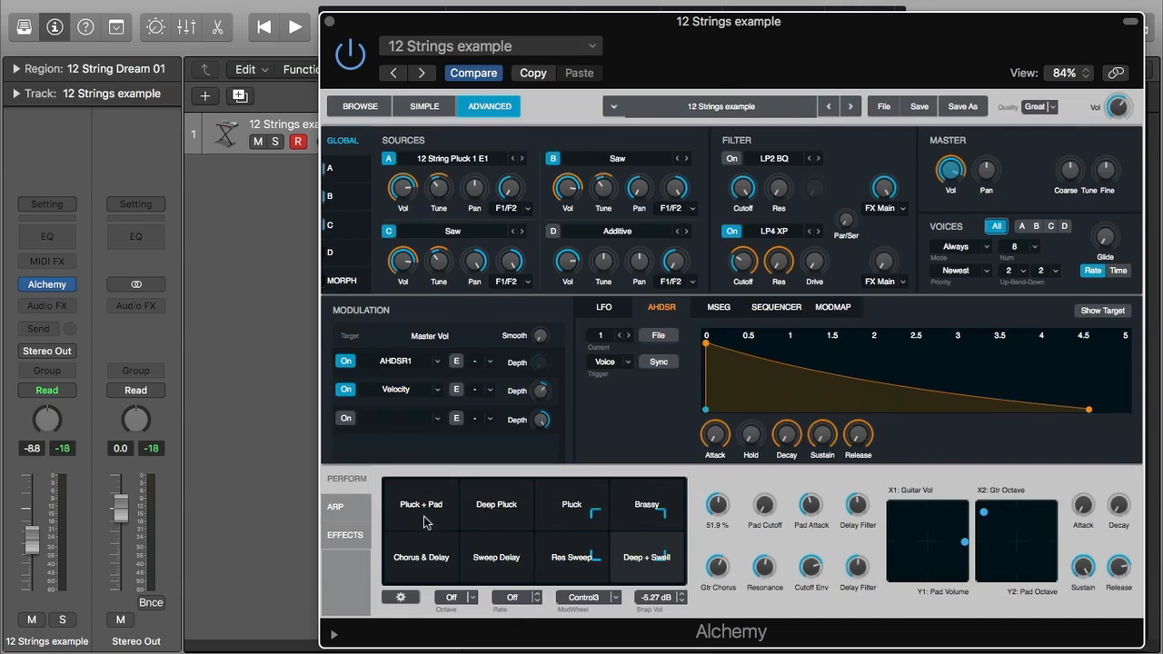
Compare the snapshot settings of 12 Strings and 12 Strings example by loading each preset once more
click(730, 109)
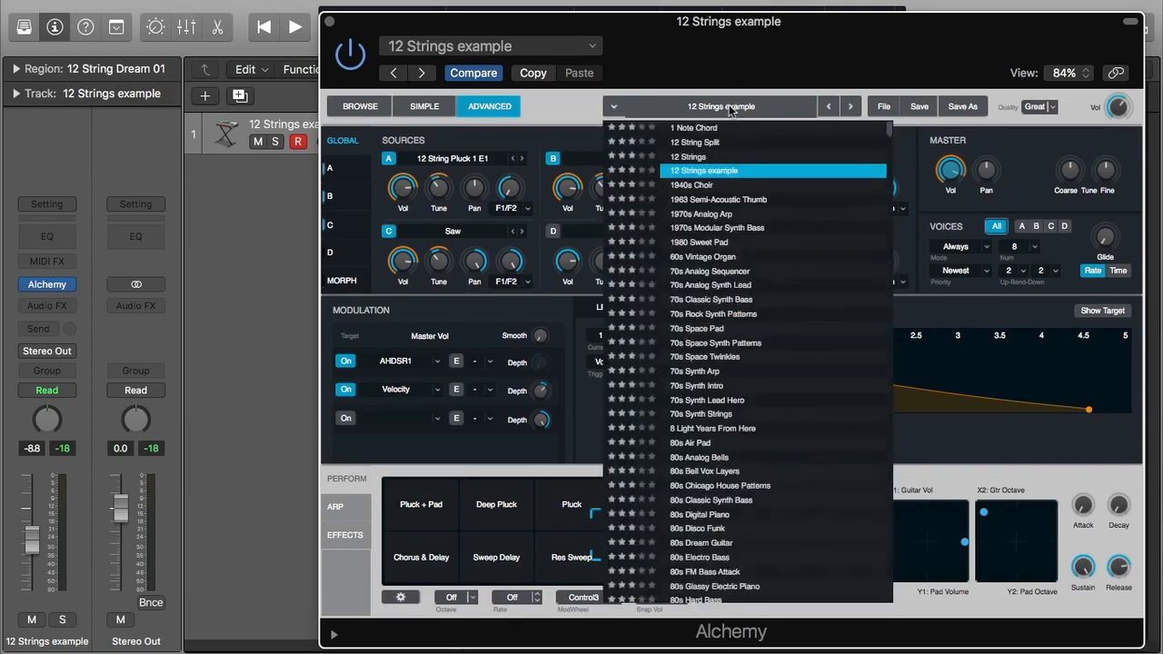
click(709, 159)
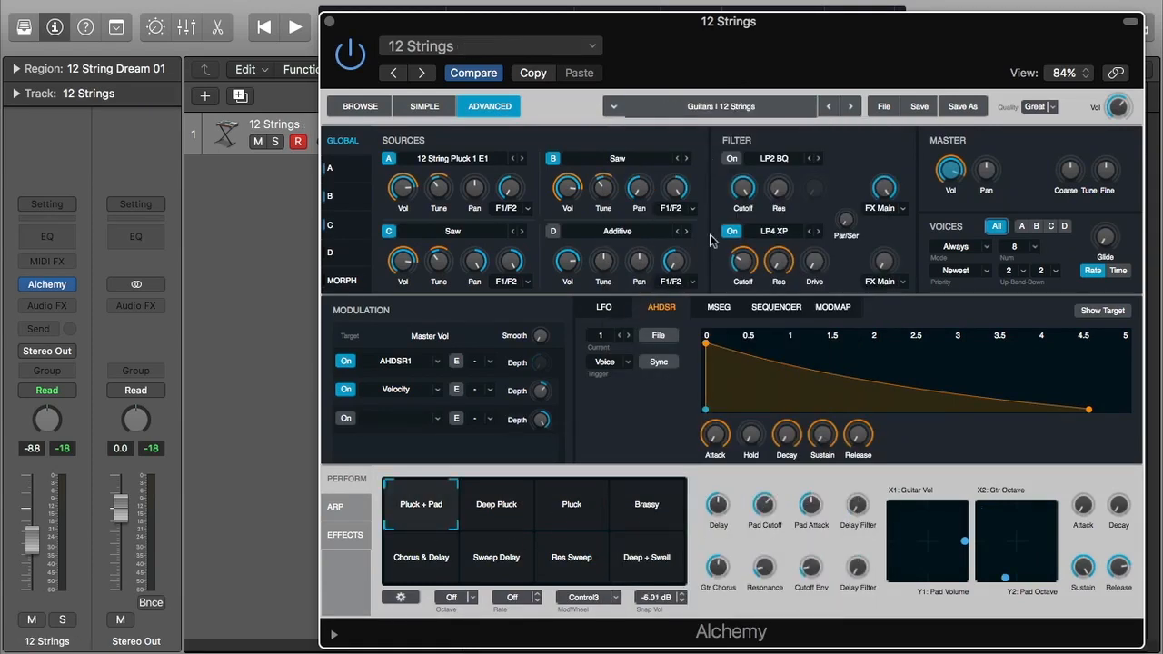
click(781, 107)
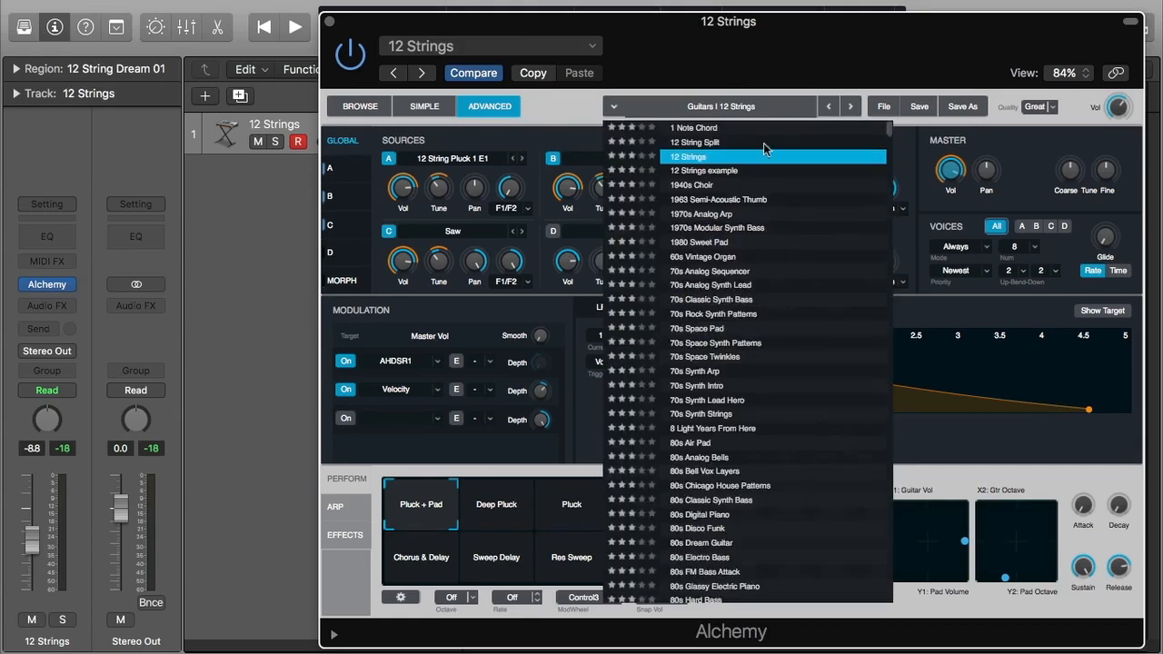
click(688, 173)
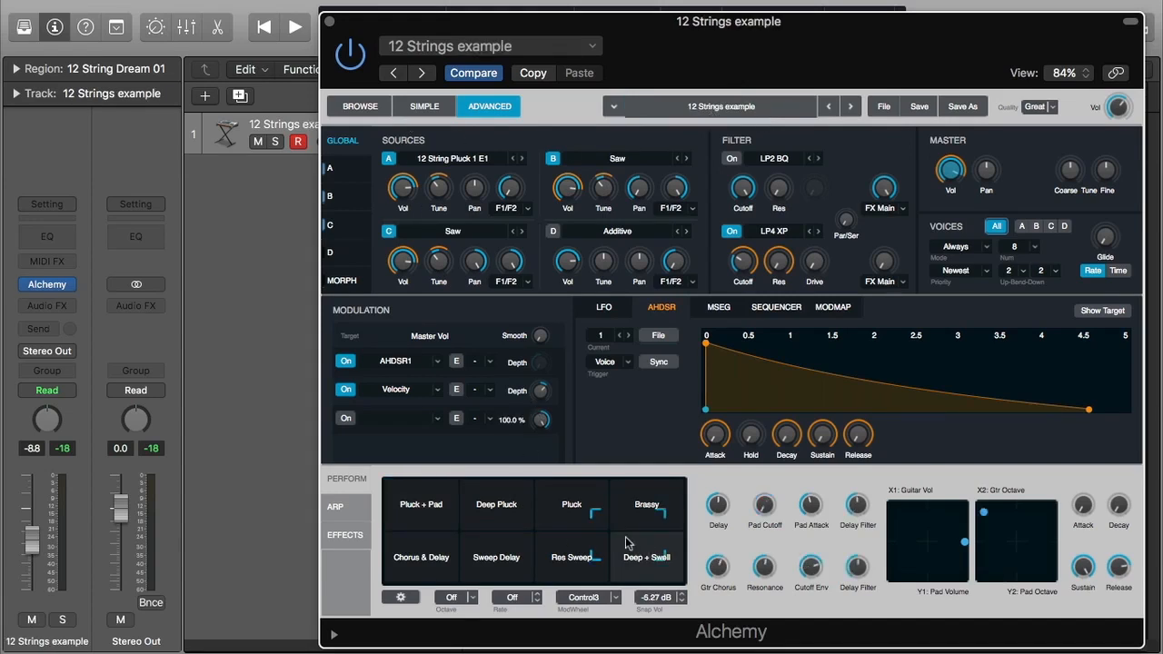
Rate the 12 Strings example preset five stars in the preset browser and load the original 12 Strings preset
click(372, 107)
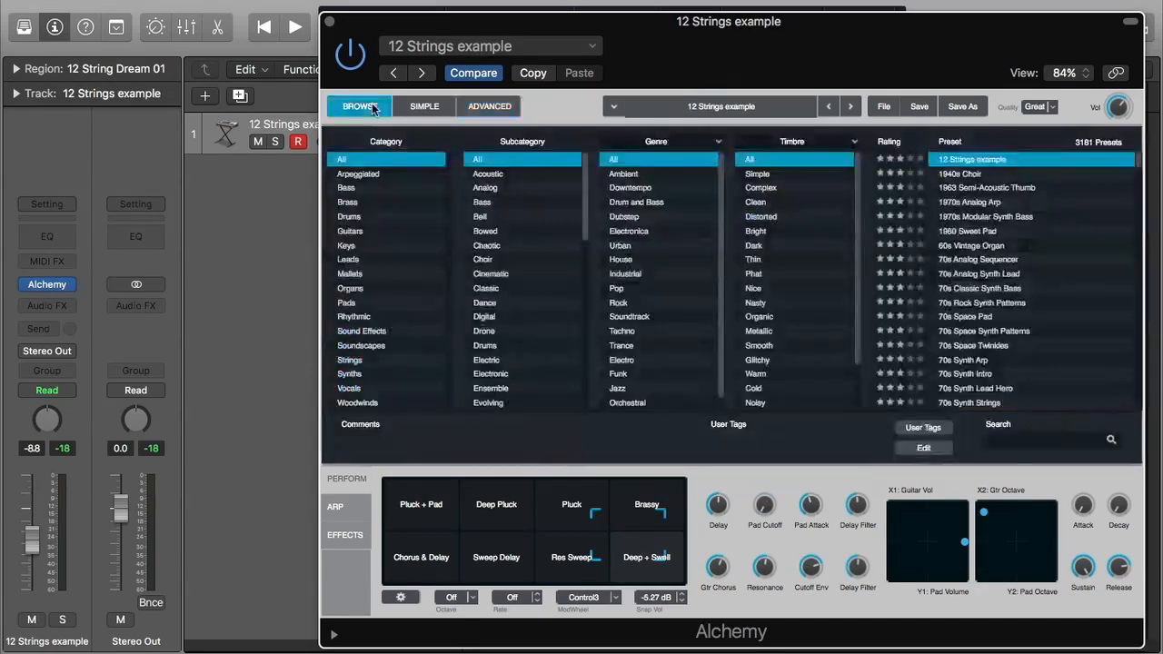
click(920, 161)
scroll(912, 163, up, 3)
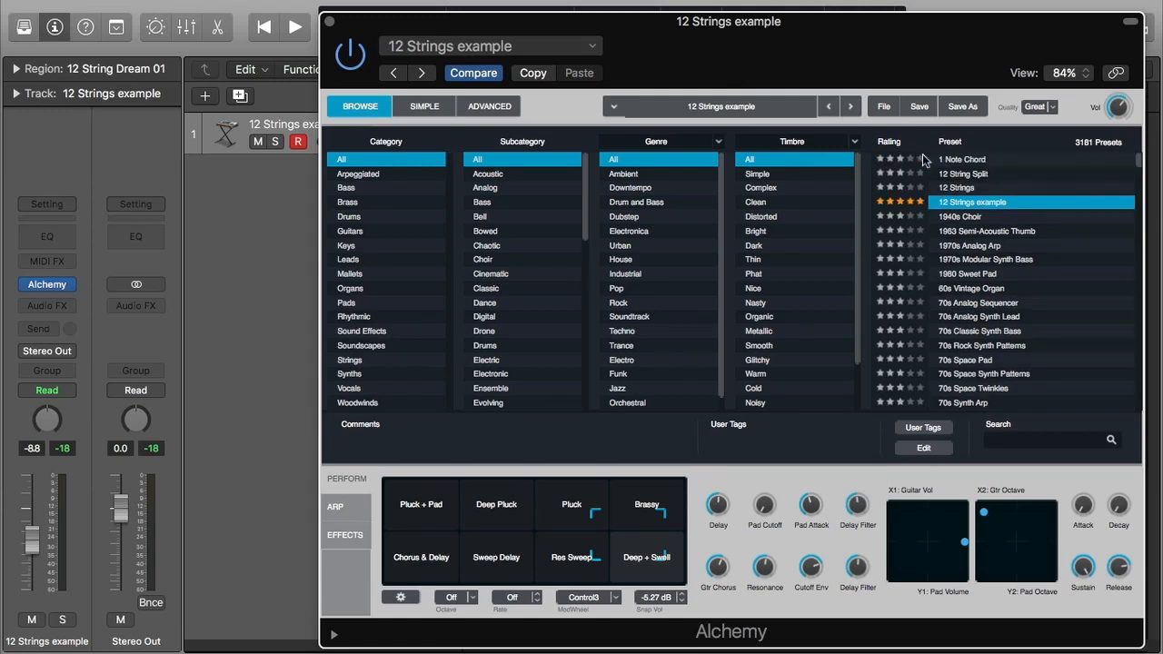
click(762, 109)
click(731, 158)
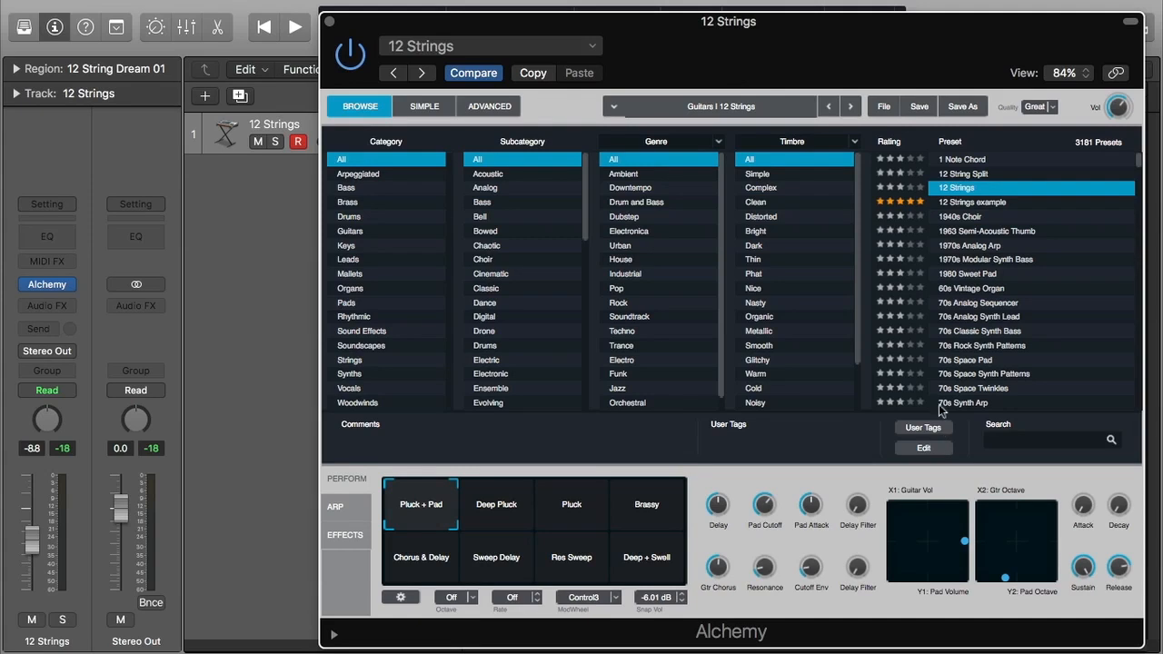
Filter the preset browser by the Bass category and return it to showing all categories
click(362, 191)
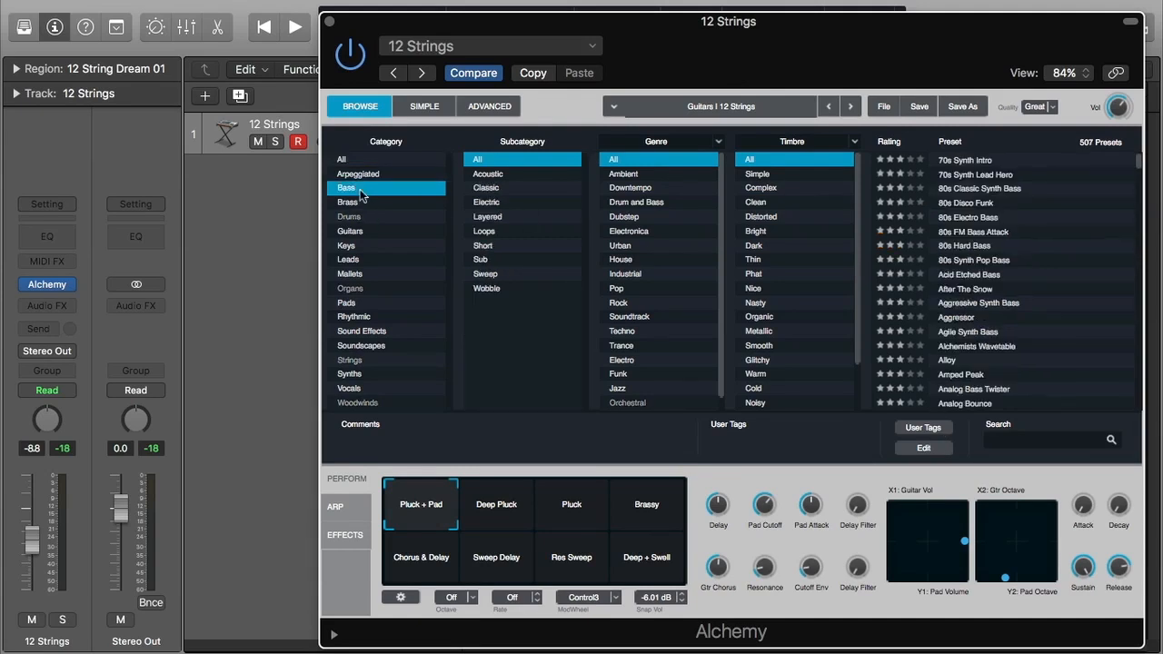
click(391, 161)
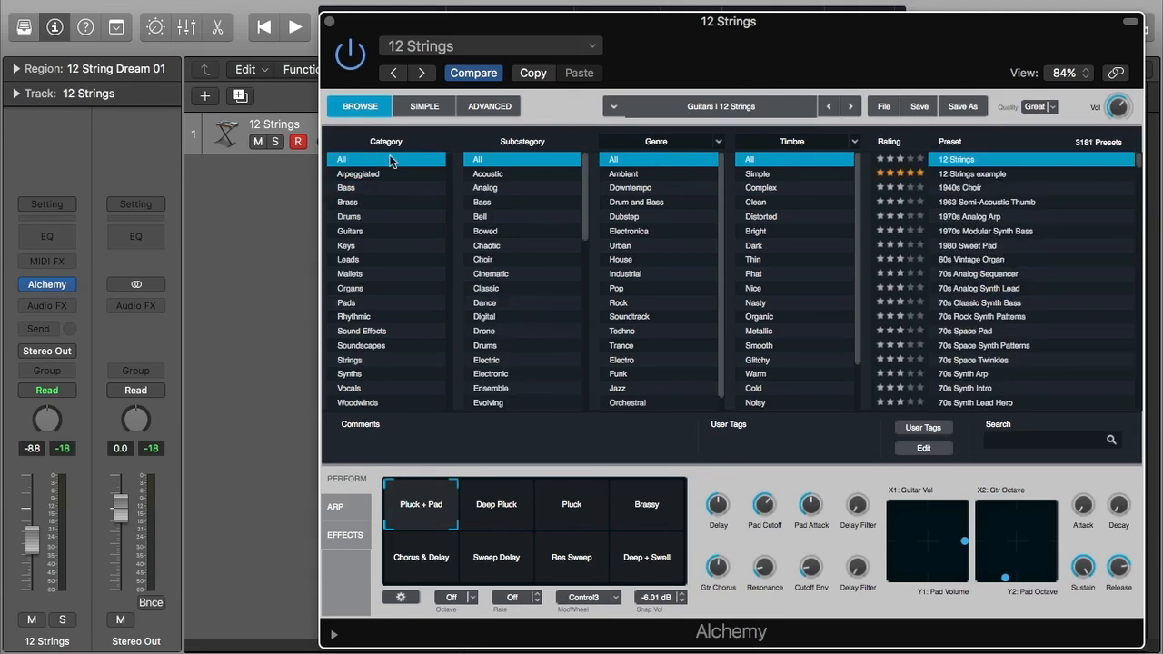
scroll(1023, 250, up, 2)
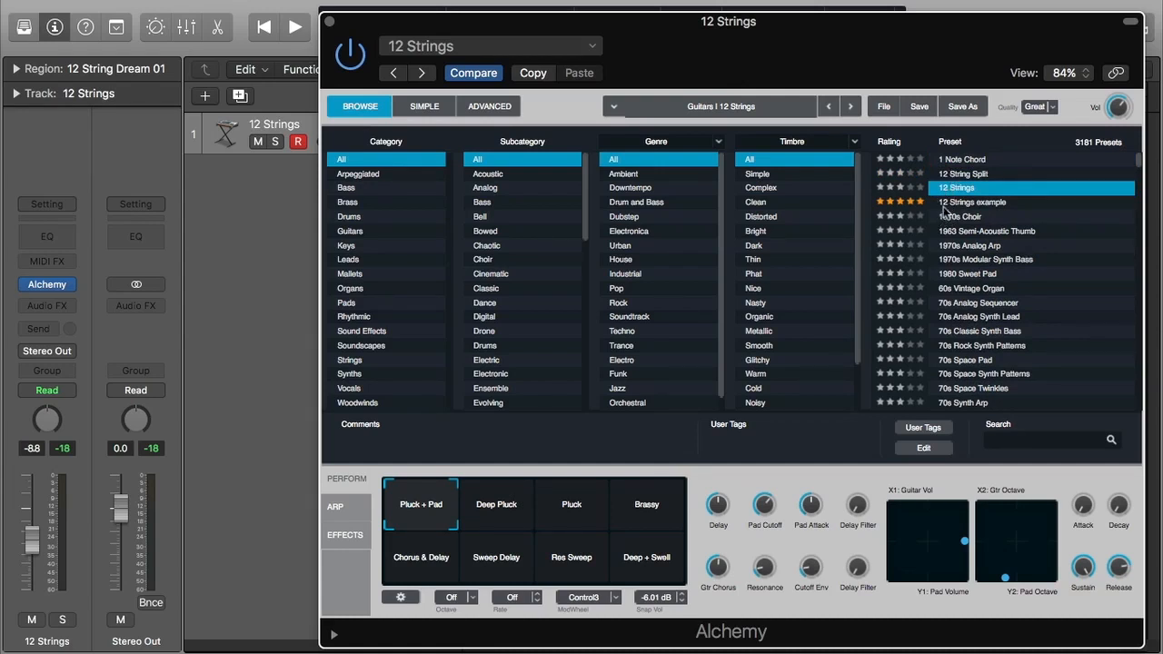
Sort the preset browser by rating, highest first, and return to the Advanced view
click(904, 138)
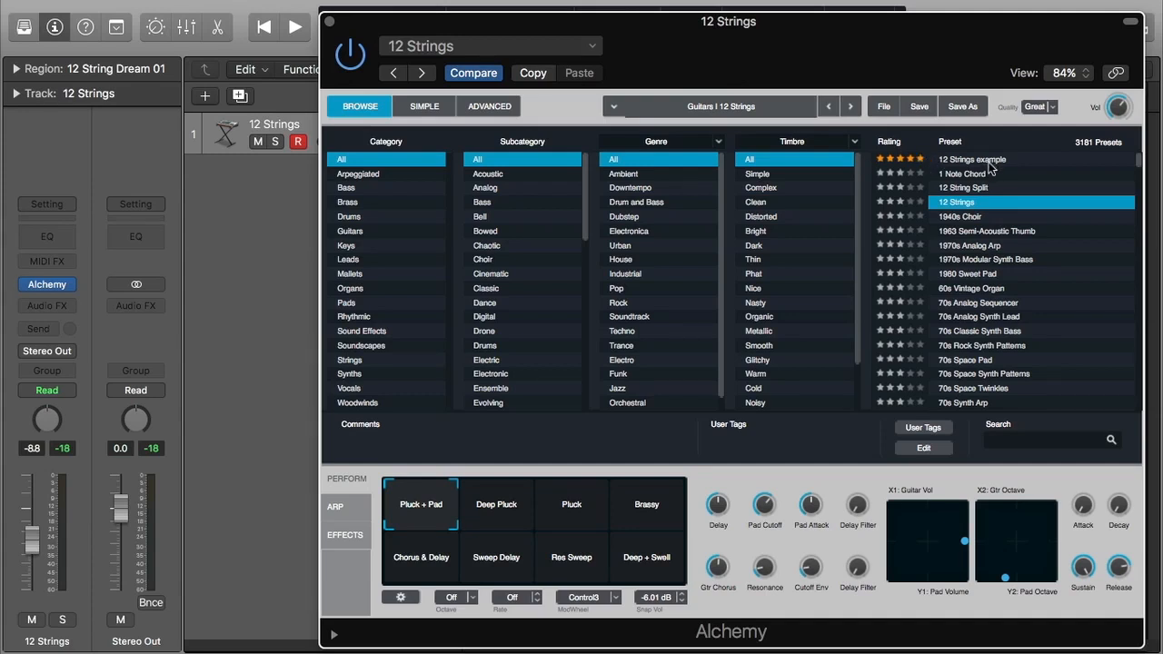
click(923, 161)
click(502, 109)
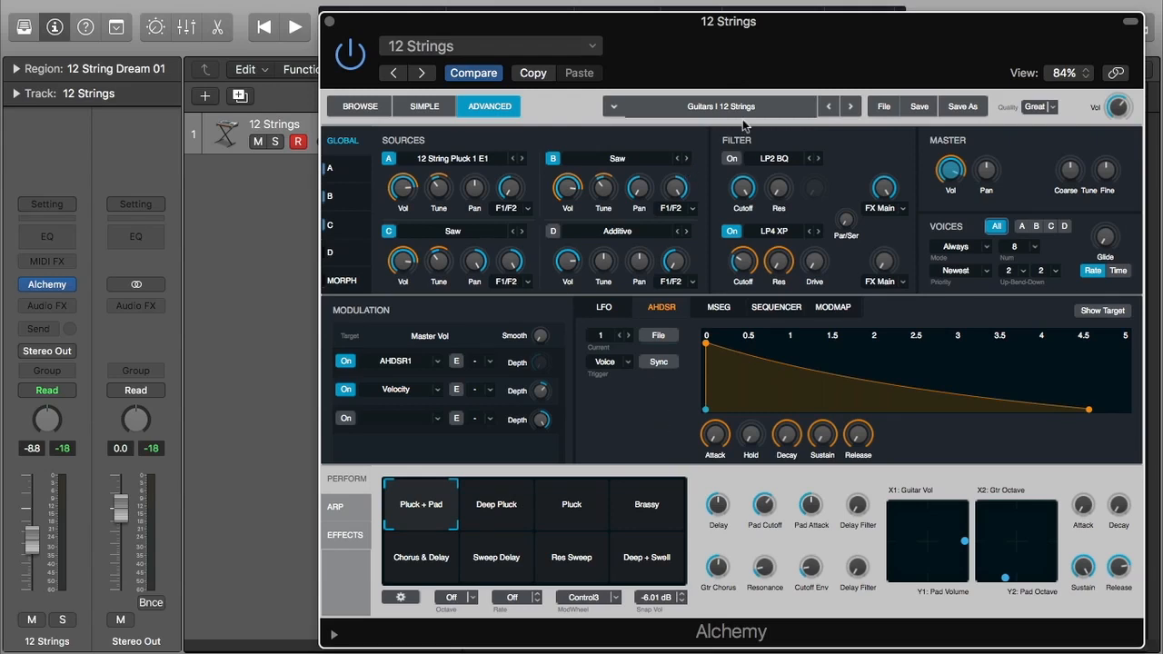
click(360, 107)
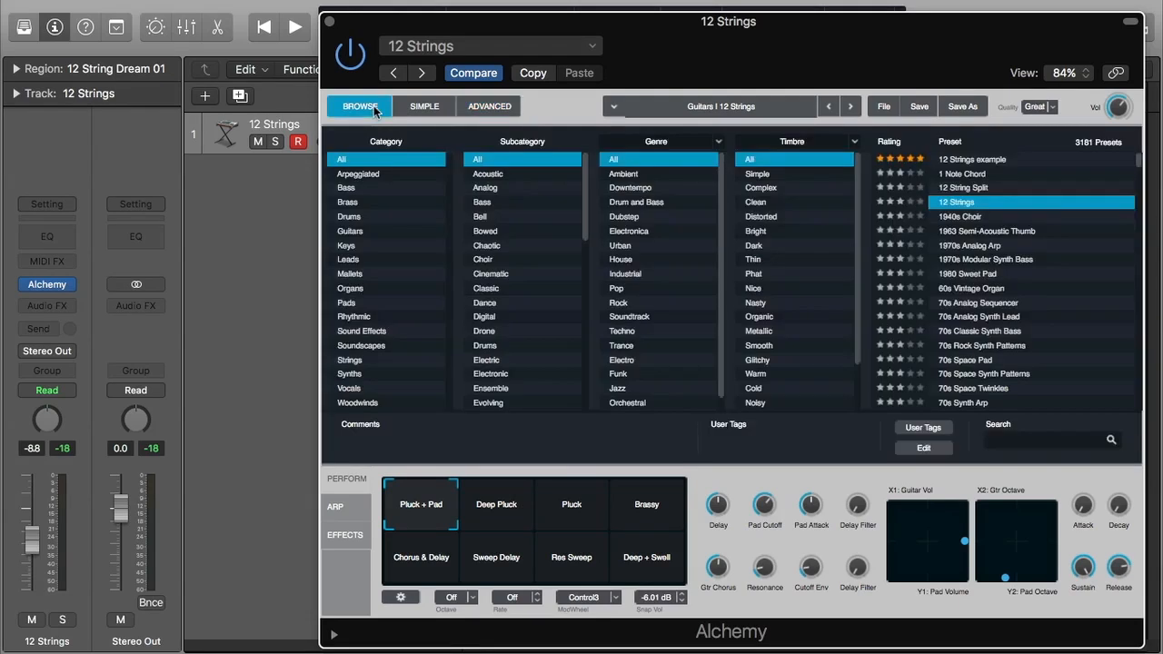
click(920, 159)
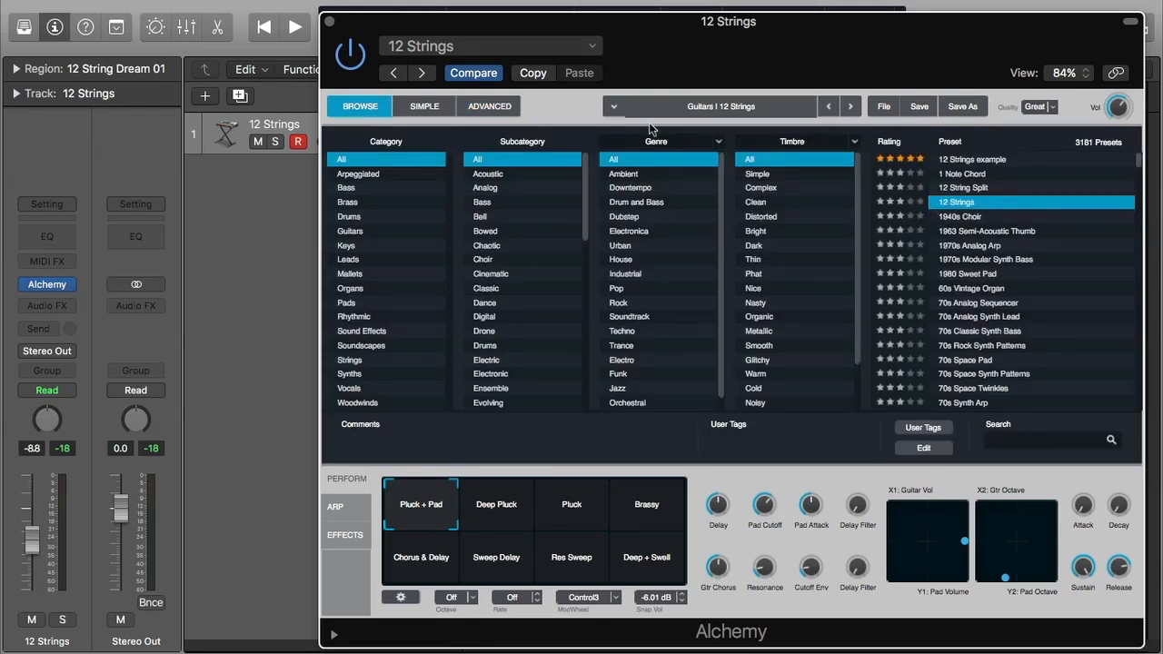
click(490, 107)
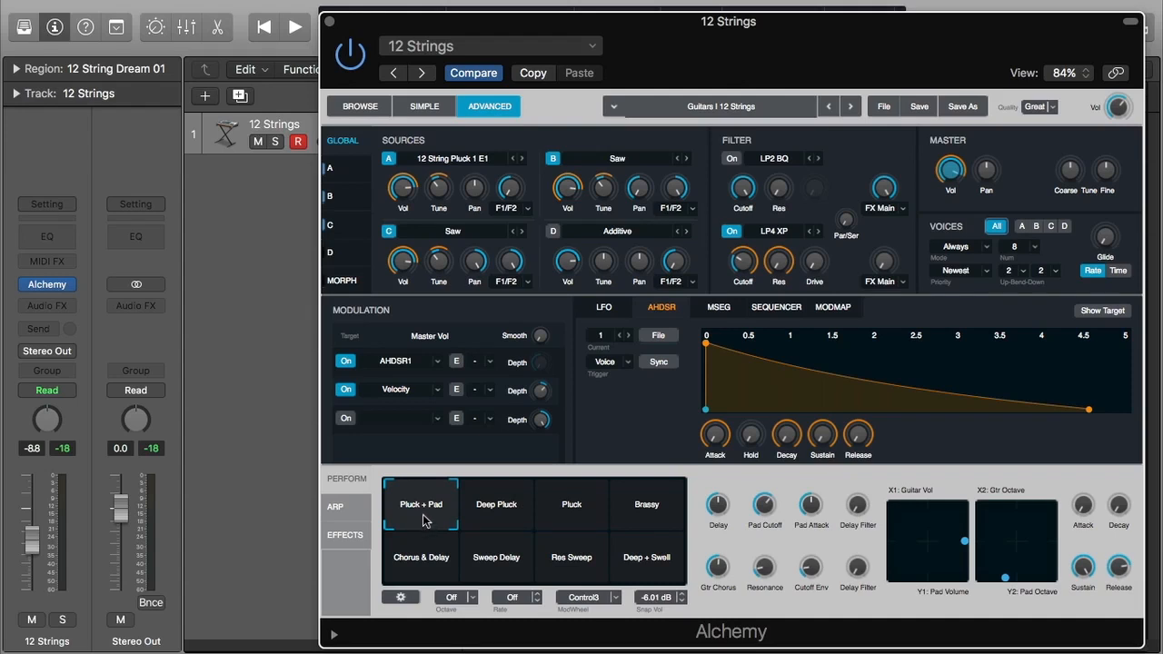
Start playback and lower the Pad Cutoff and Pad Attack performance controls to their minimum
key(space)
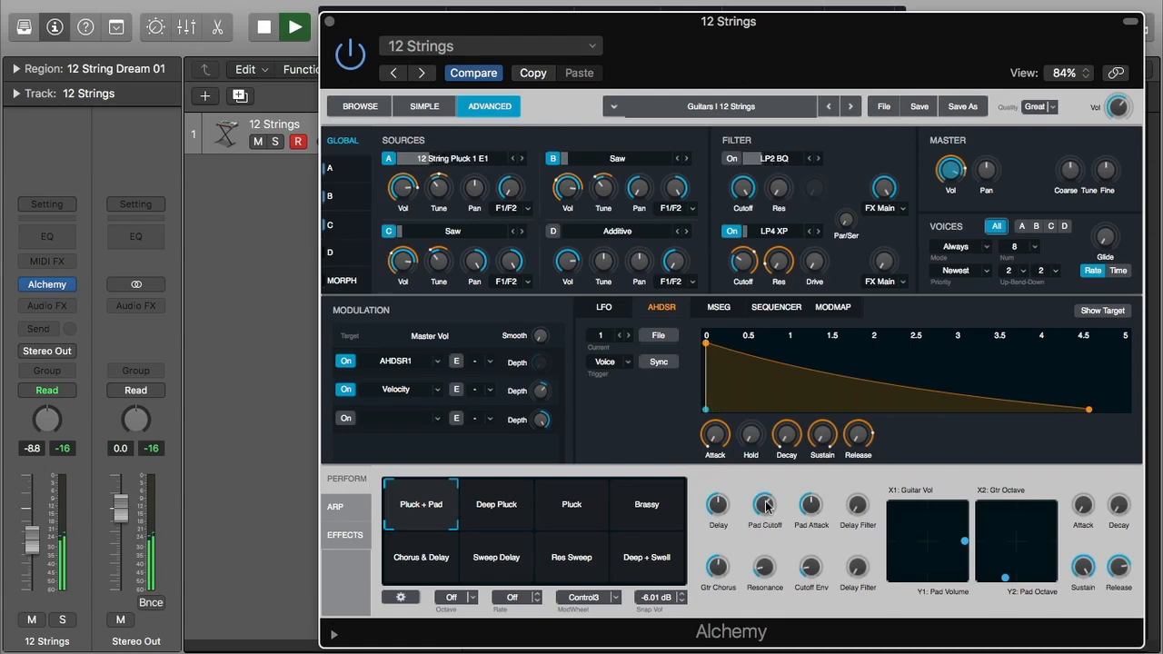
drag(765, 502, 763, 607)
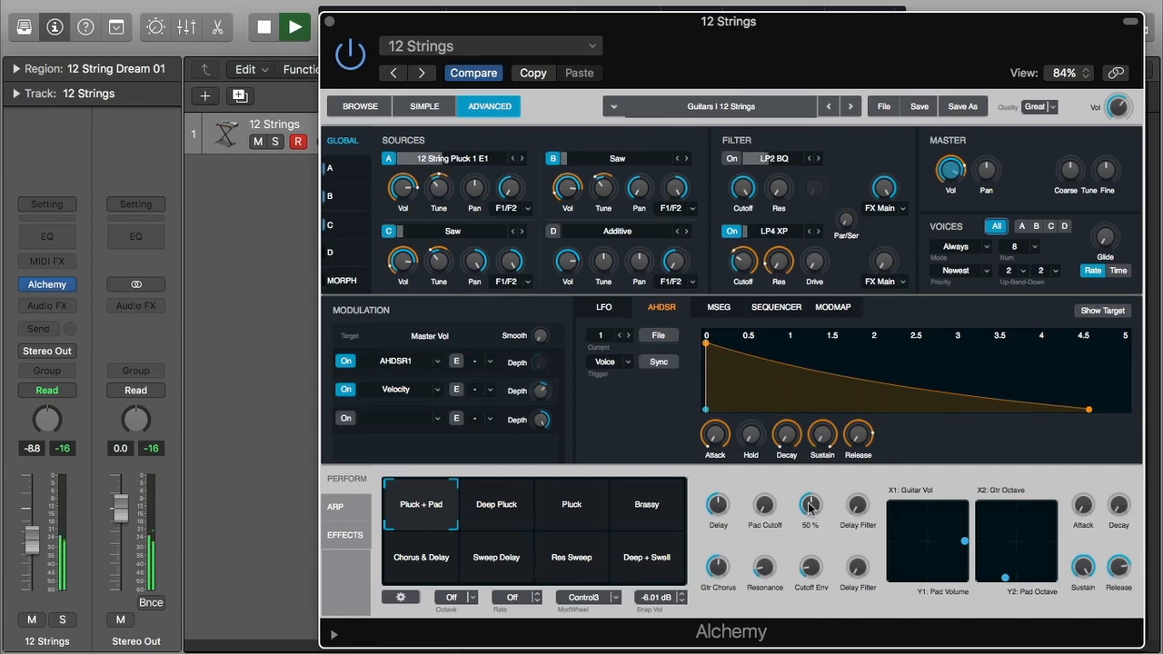
drag(811, 509, 818, 597)
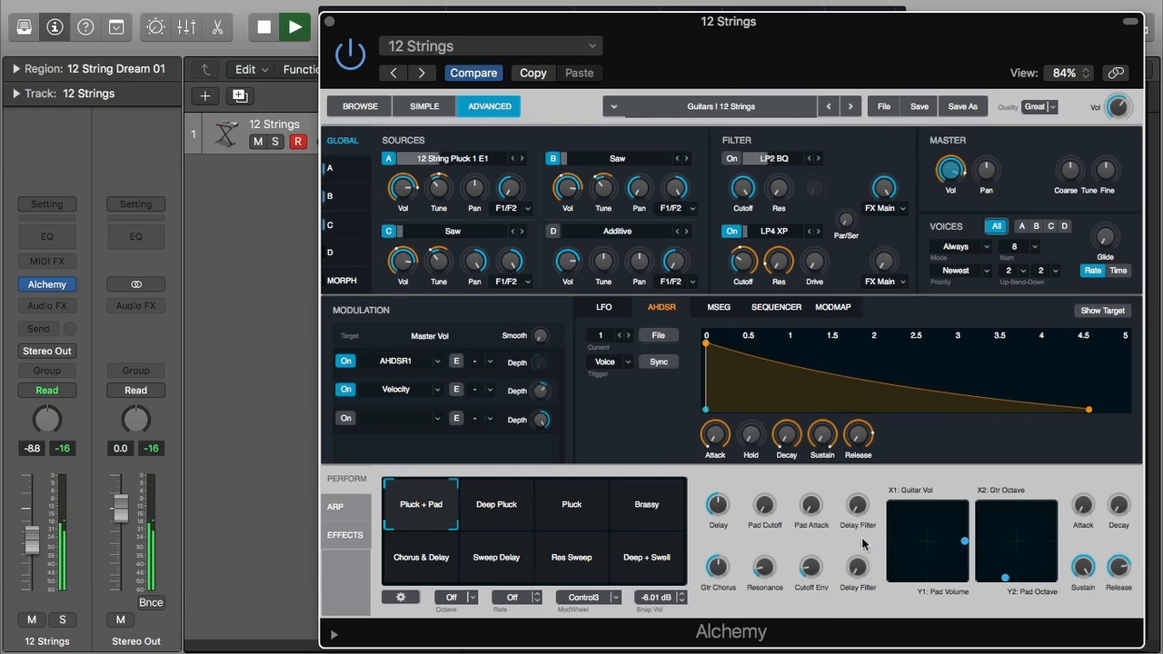
Raise the Cutoff Env and Release performance controls to their maximum while the loop plays
mouse_move(812, 572)
drag(811, 572, 831, 494)
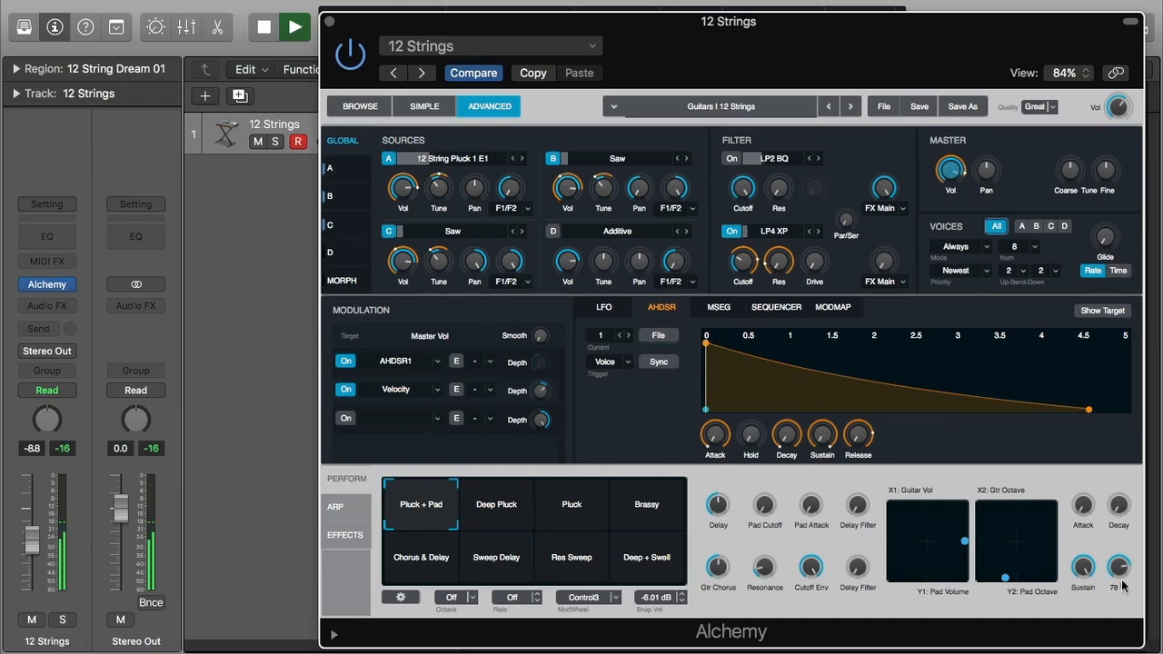
drag(1123, 574, 1127, 548)
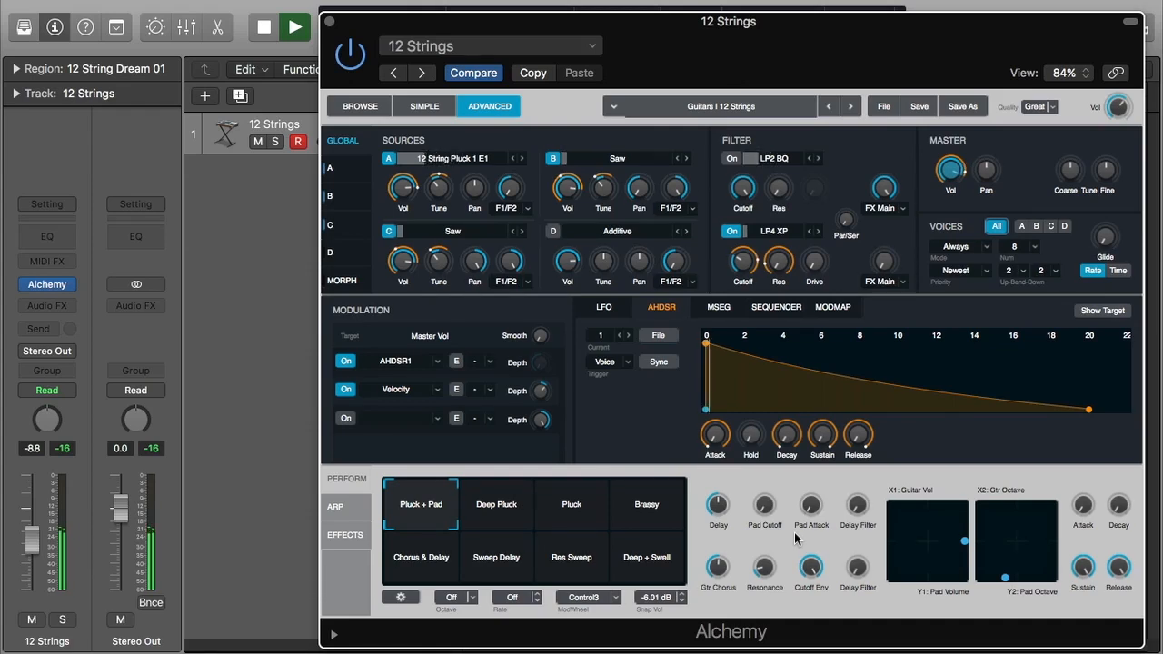
Stop playback and decline the automatic control assignment for the M-Audio Axiom 25
key(space)
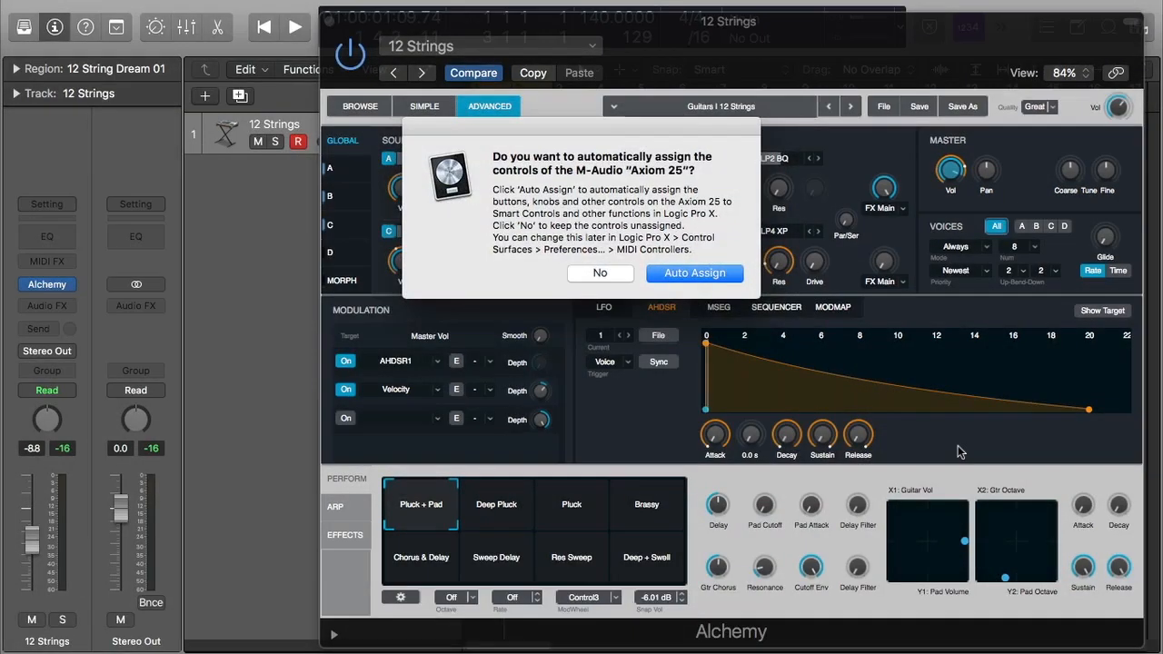
click(623, 276)
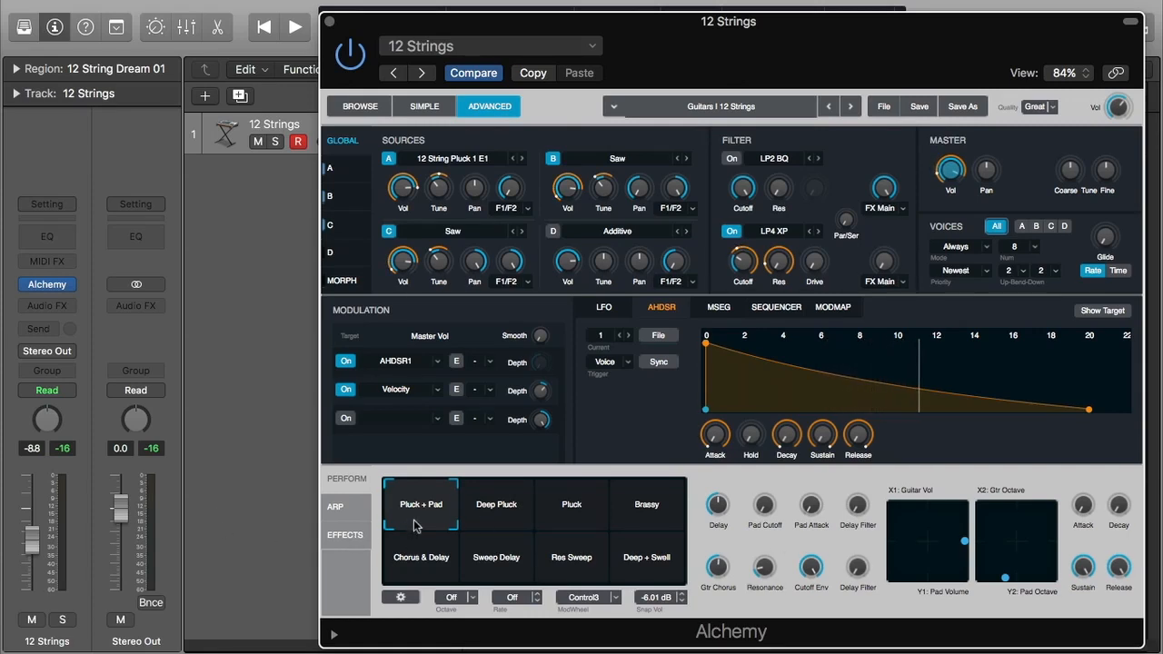
Show Alchemy's effects section and inspect the Mod FX and Delay modules in the Main rack
click(343, 536)
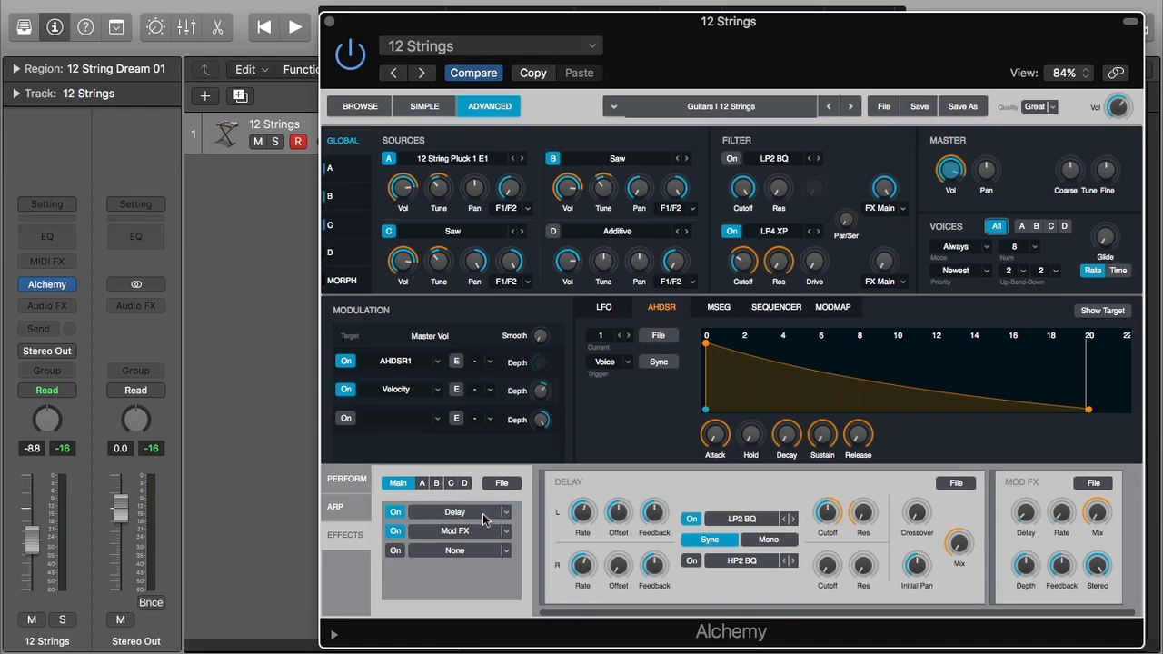
click(461, 534)
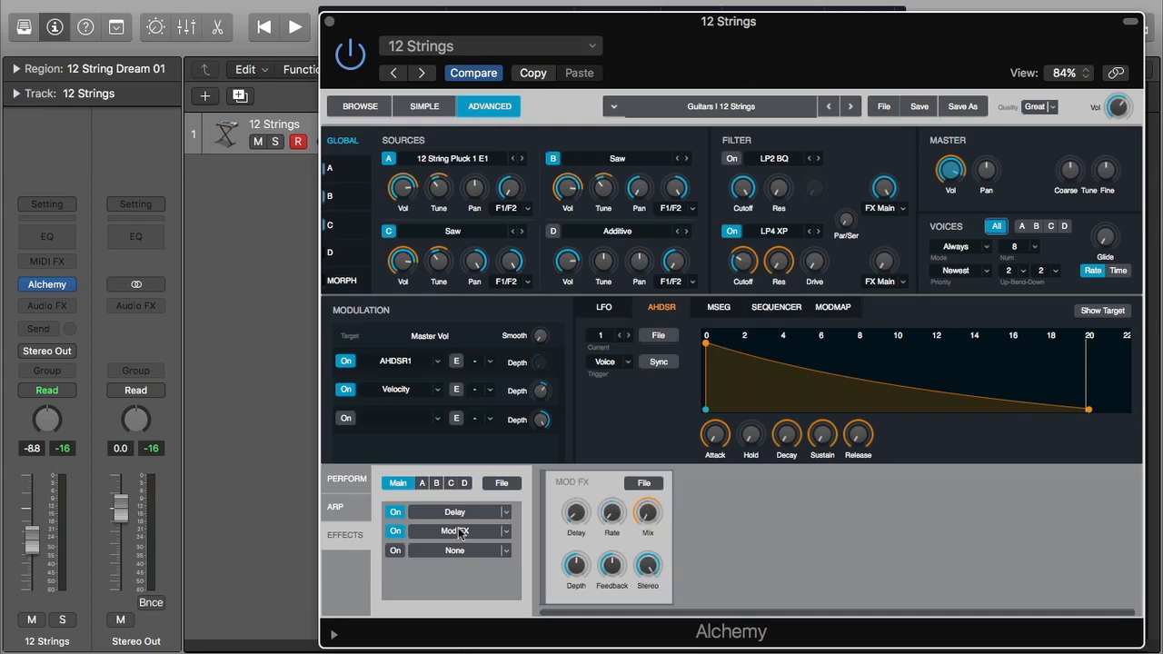
click(471, 515)
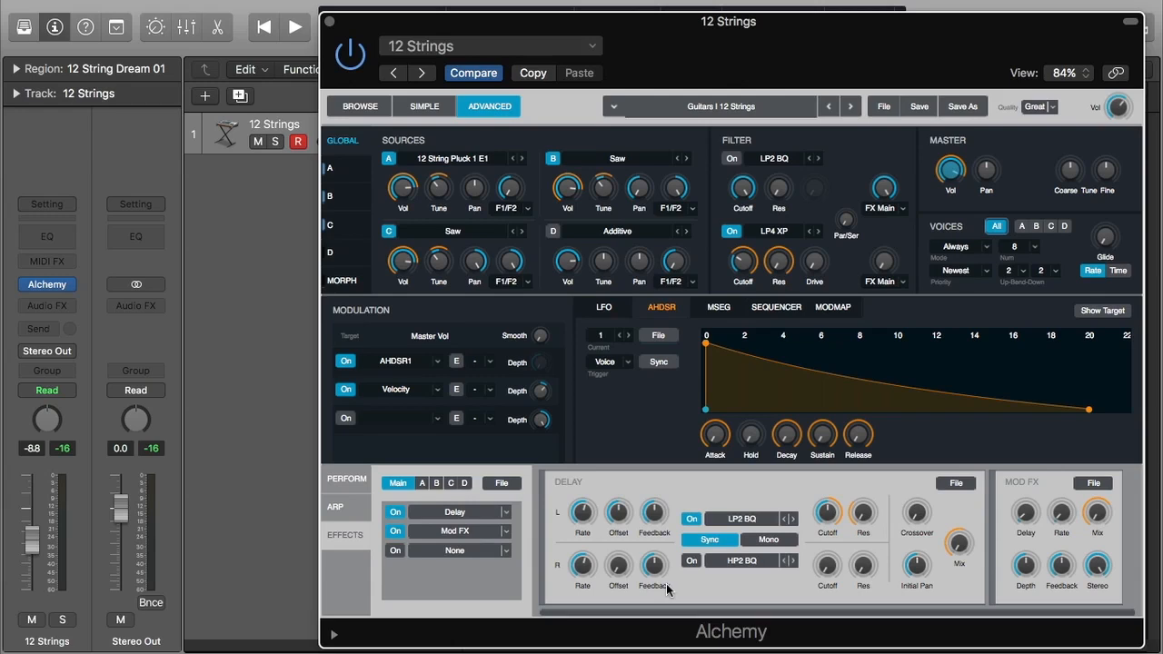
Examine the effect categories and types available for the third slot and the Delay slot of the Main effects rack
click(506, 552)
mouse_move(507, 556)
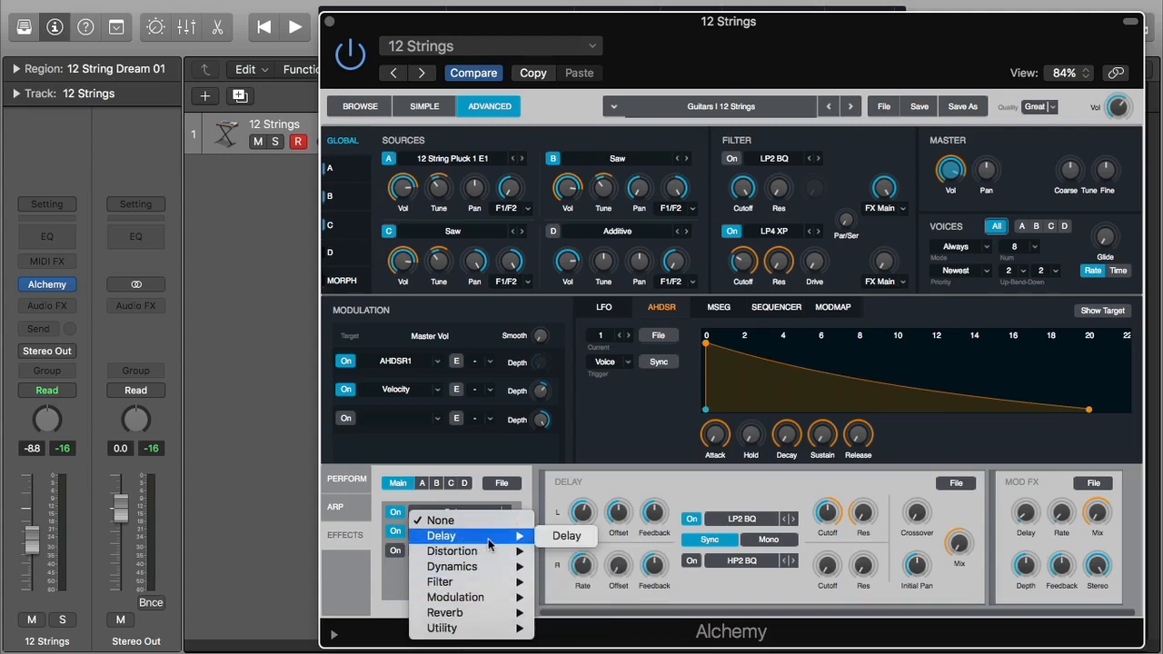
click(501, 519)
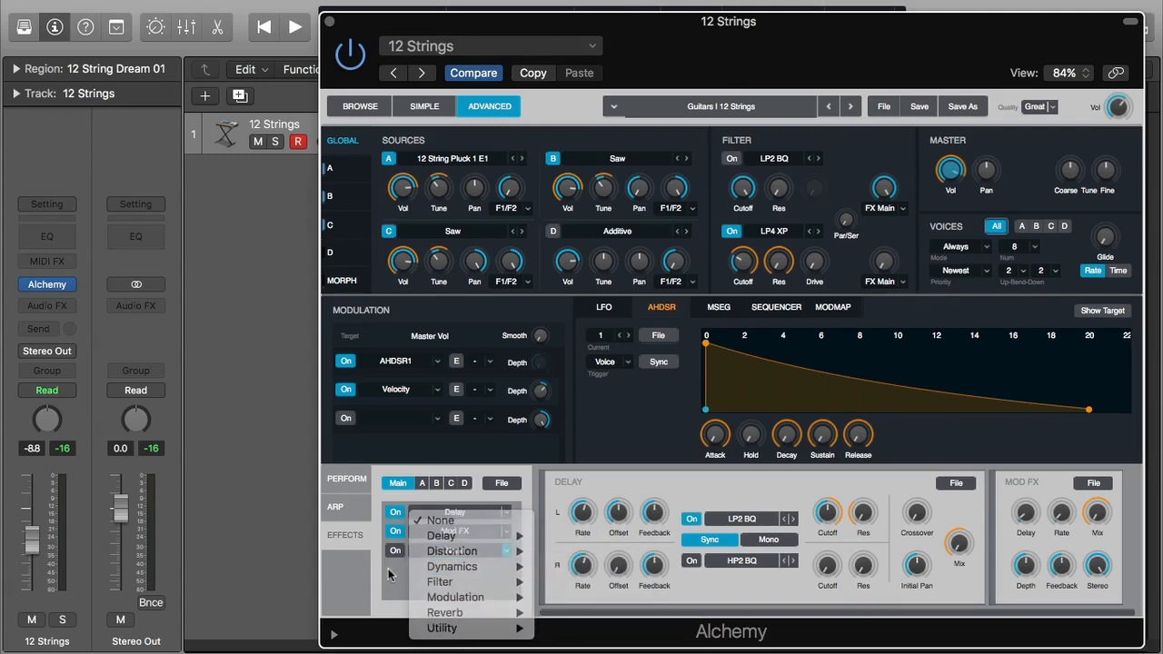
click(505, 515)
mouse_move(504, 505)
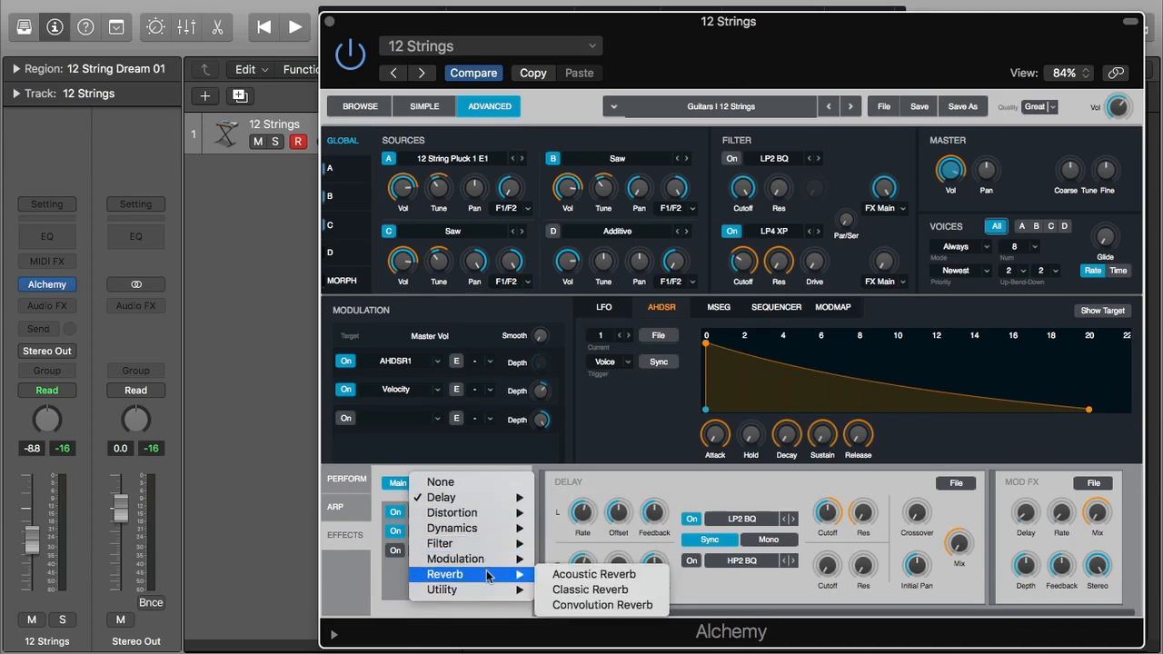
mouse_move(491, 593)
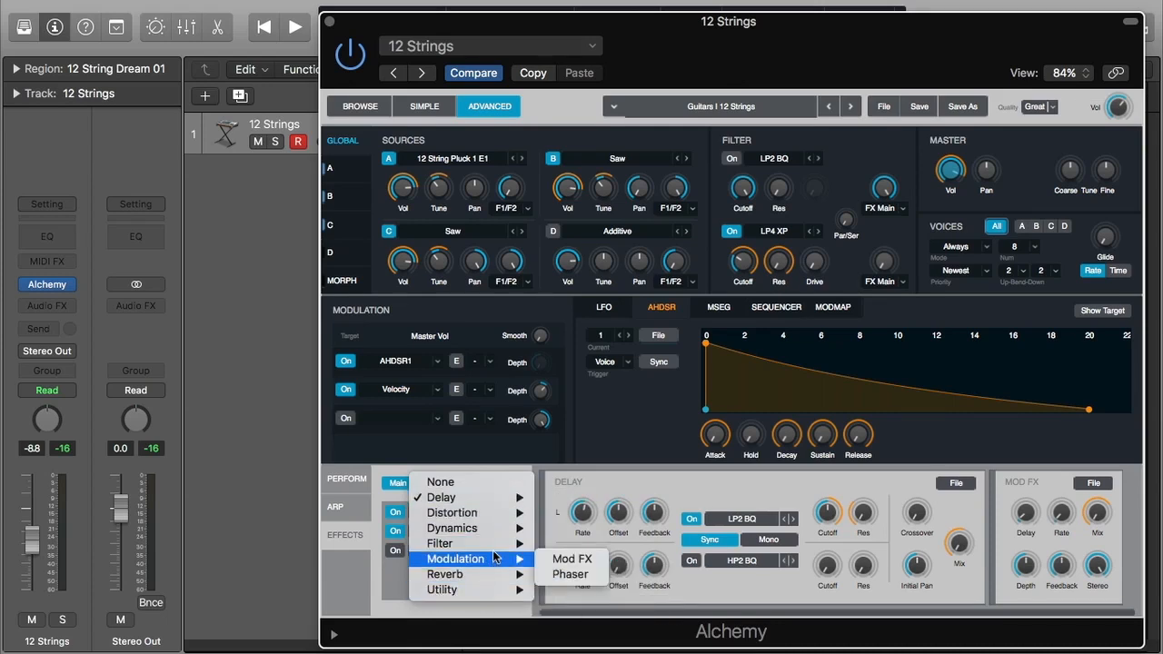
mouse_move(497, 523)
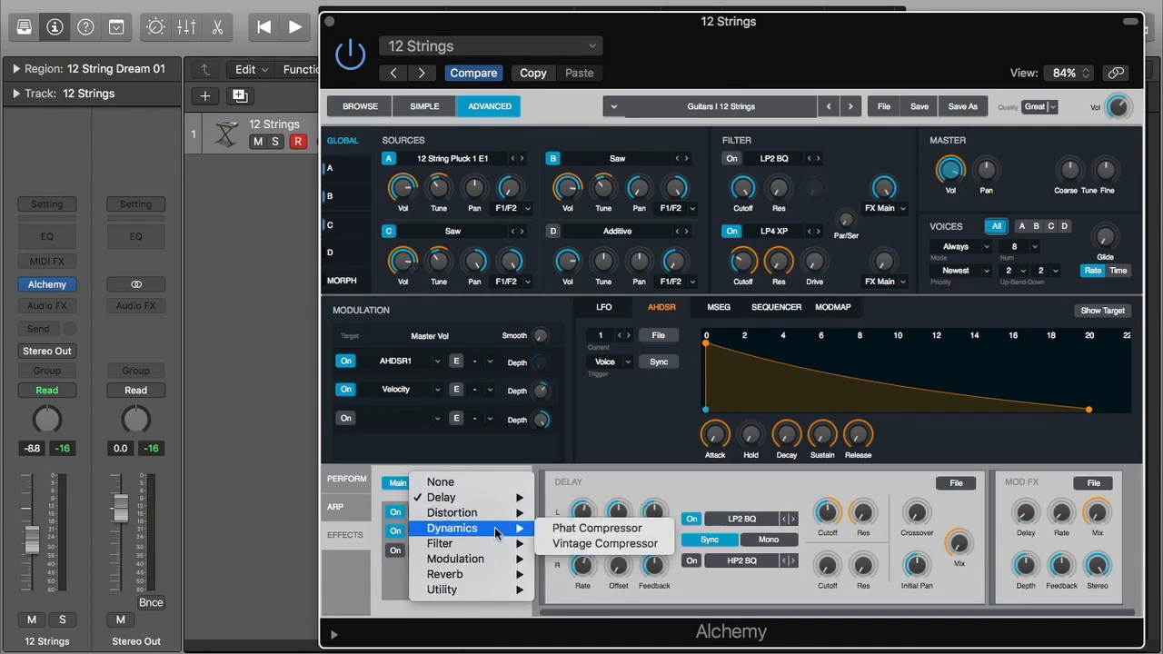
mouse_move(500, 502)
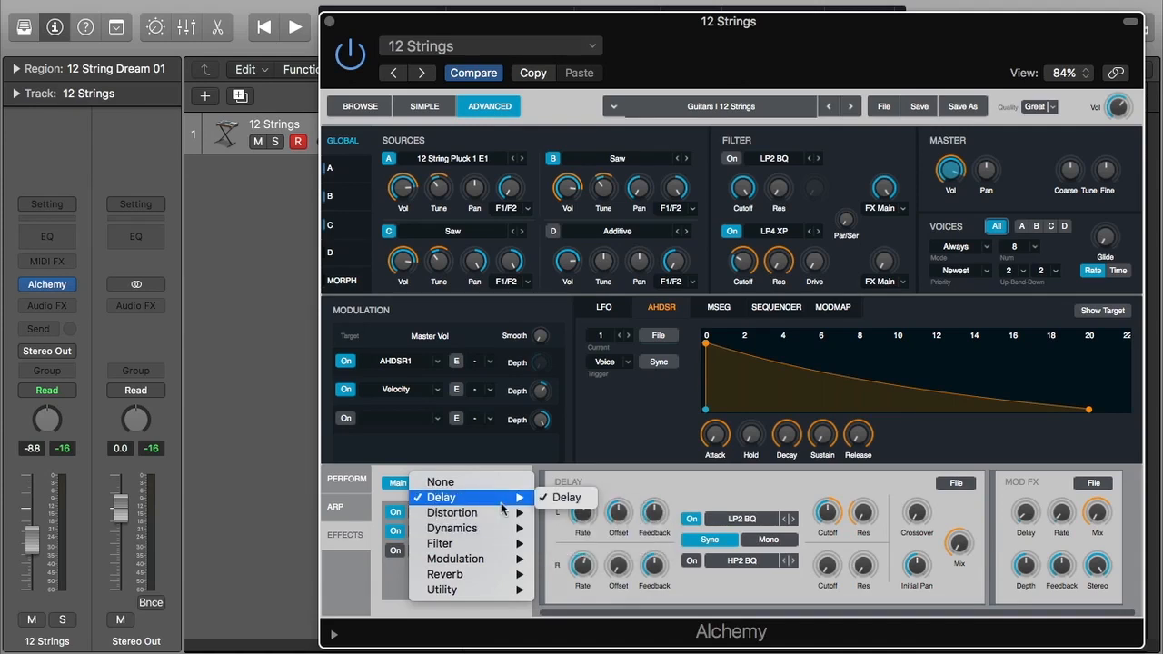
click(704, 481)
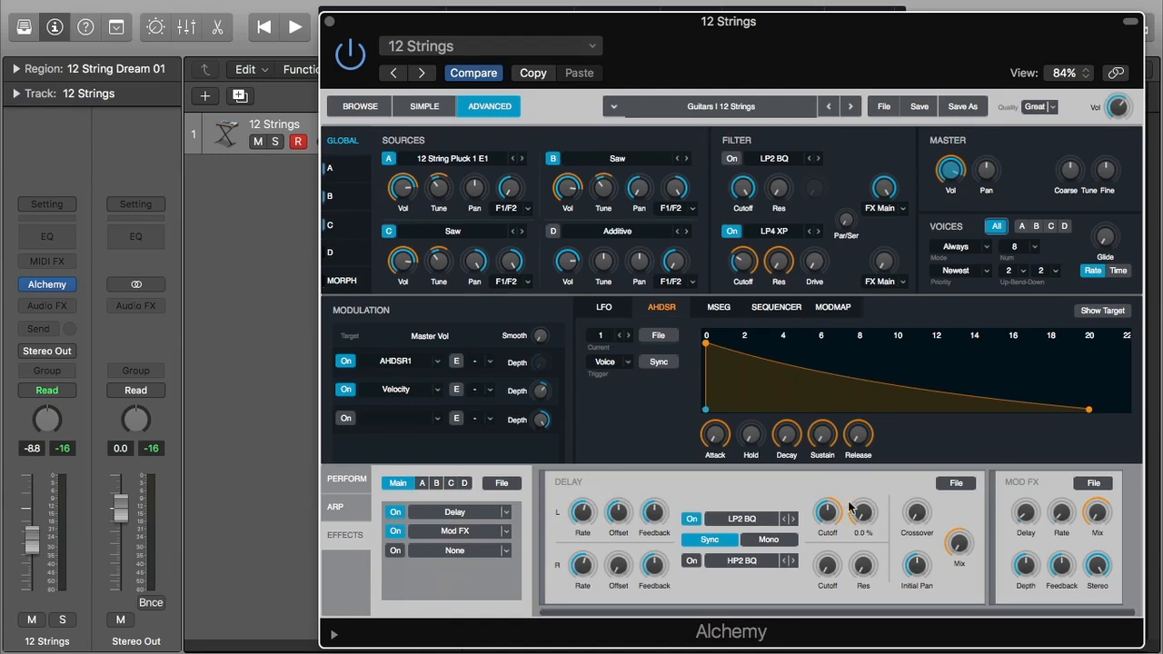
Load the Slapback preset into the Delay module of the Main effects rack
click(970, 486)
mouse_move(991, 507)
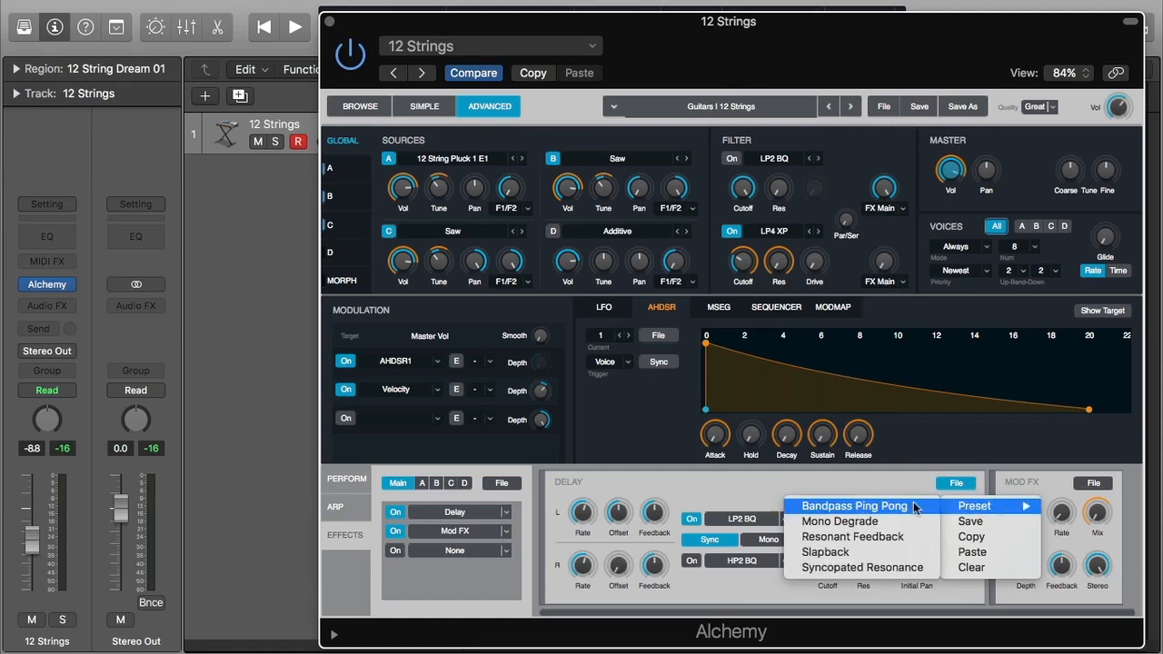
click(894, 554)
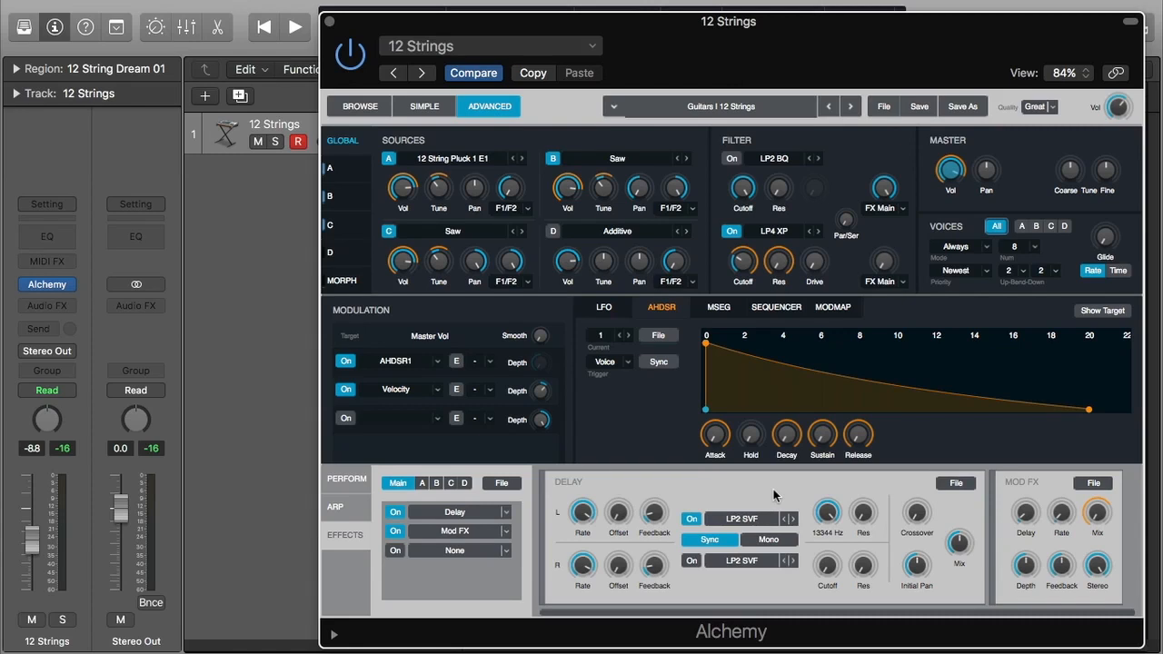
Play the loop to hear the delay, check the performance controls, return to the effects and stop playback
key(space)
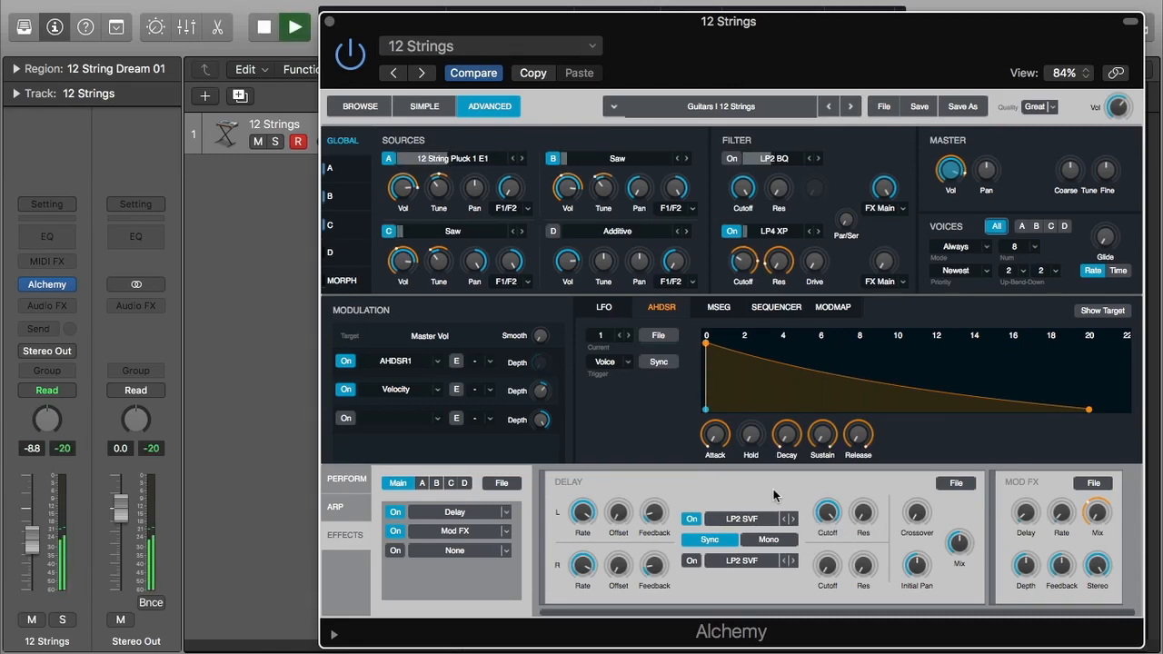
click(346, 478)
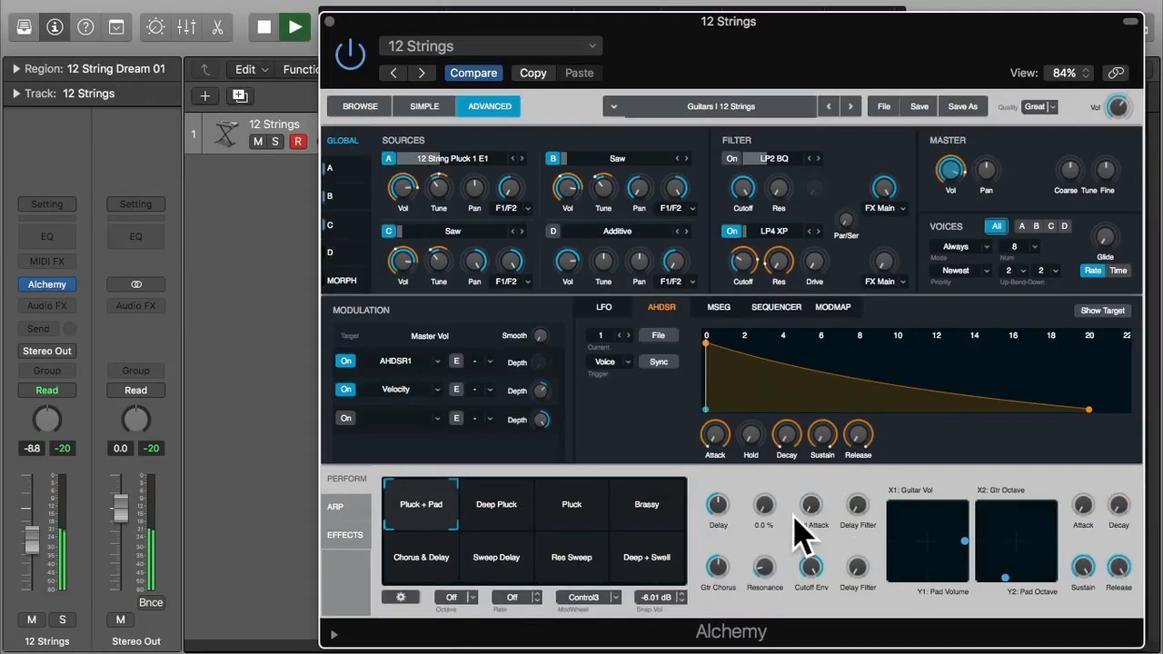
click(349, 538)
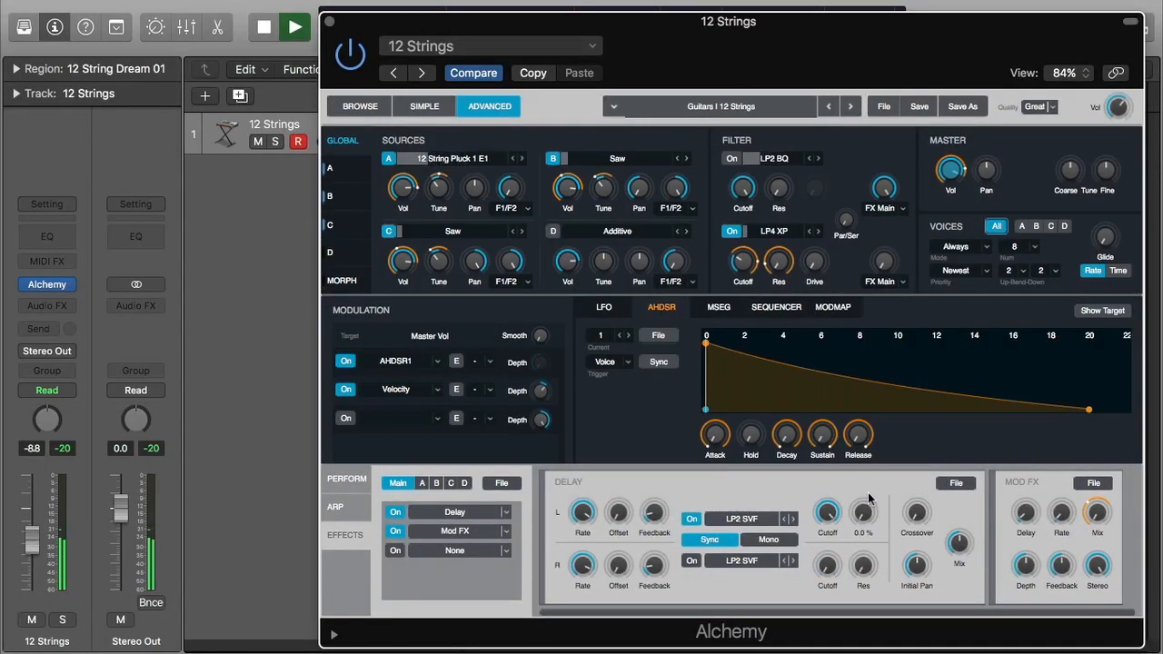
key(space)
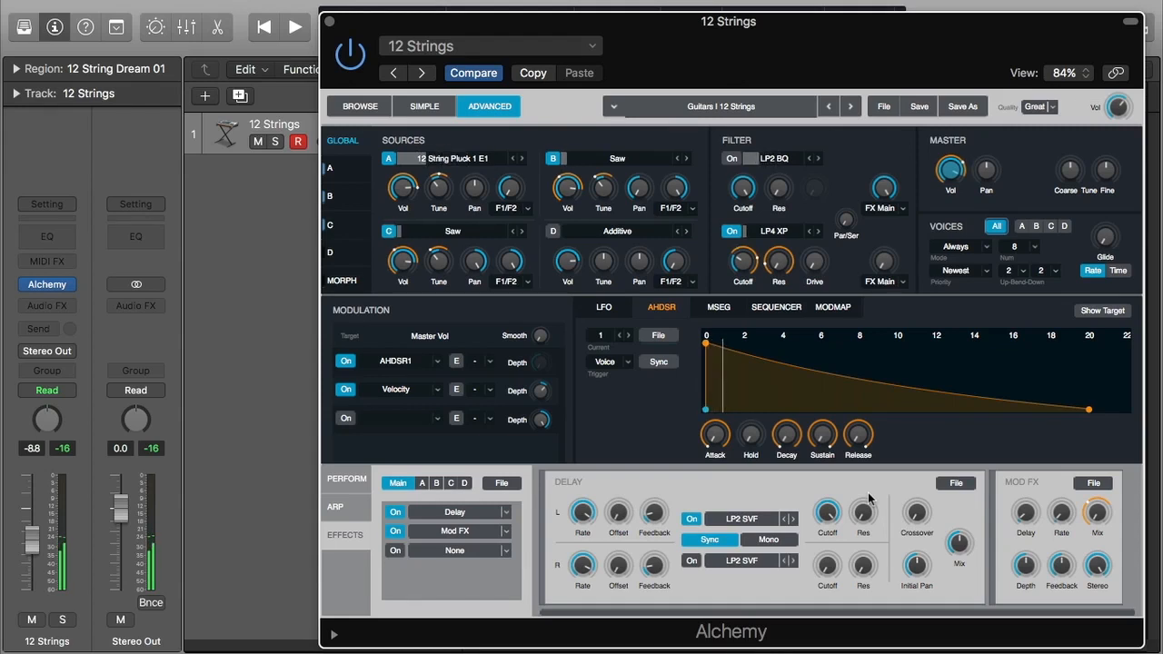
Show the performance controls and sweep the Resonance control while listening, leaving it at 50%
mouse_move(669, 521)
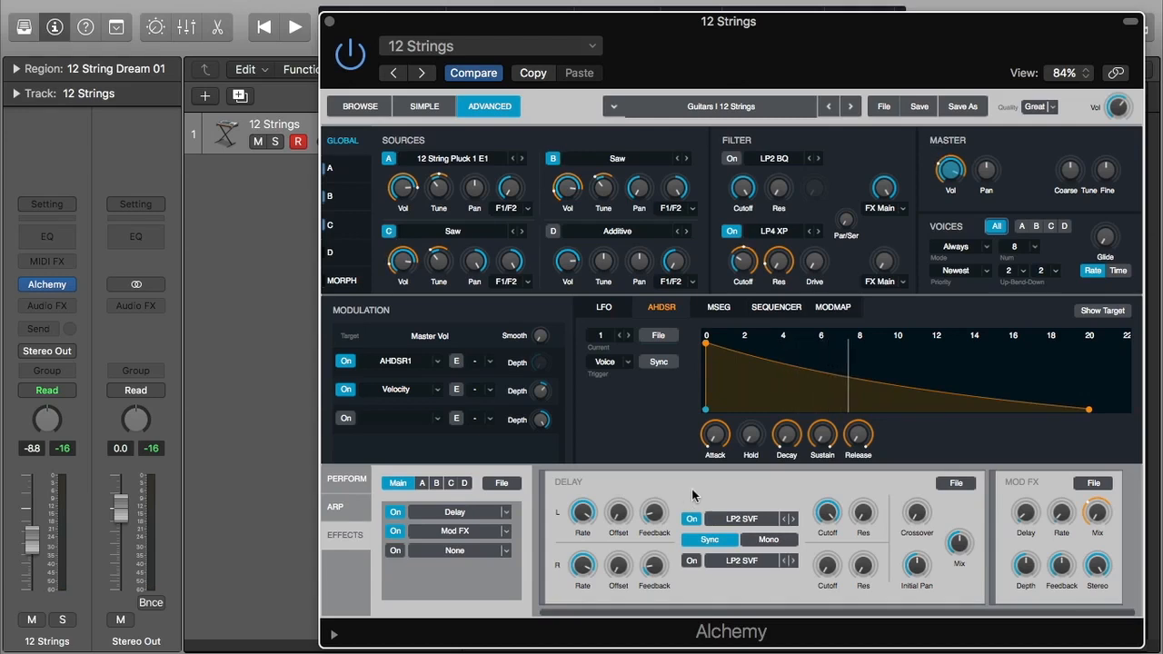
click(346, 479)
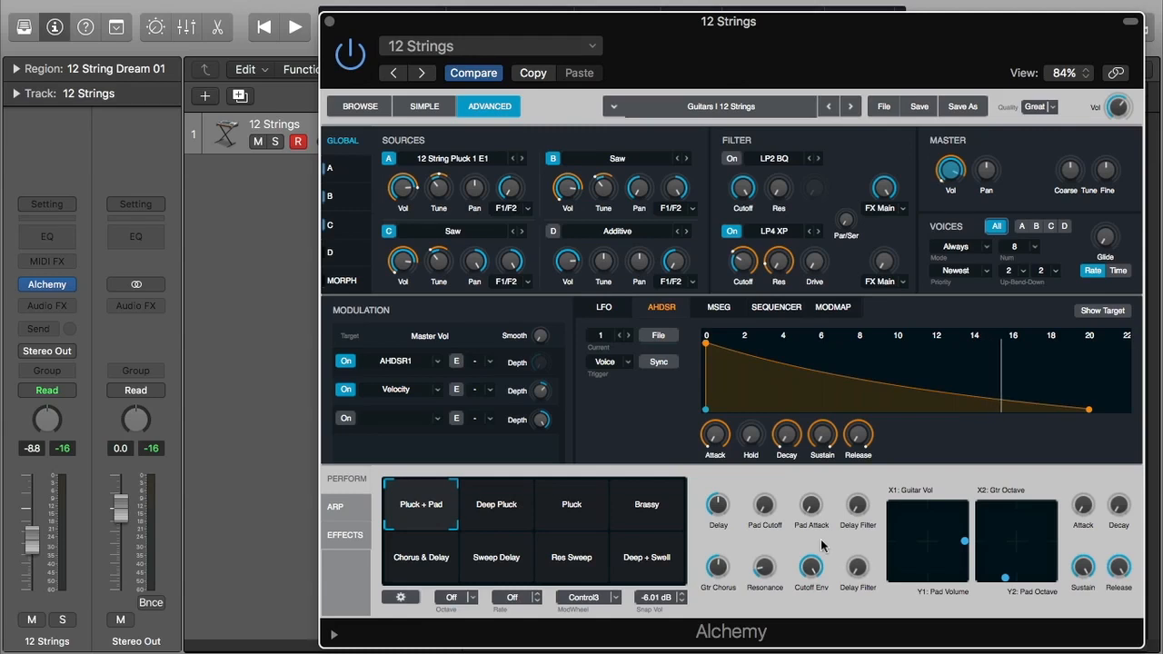
mouse_move(762, 571)
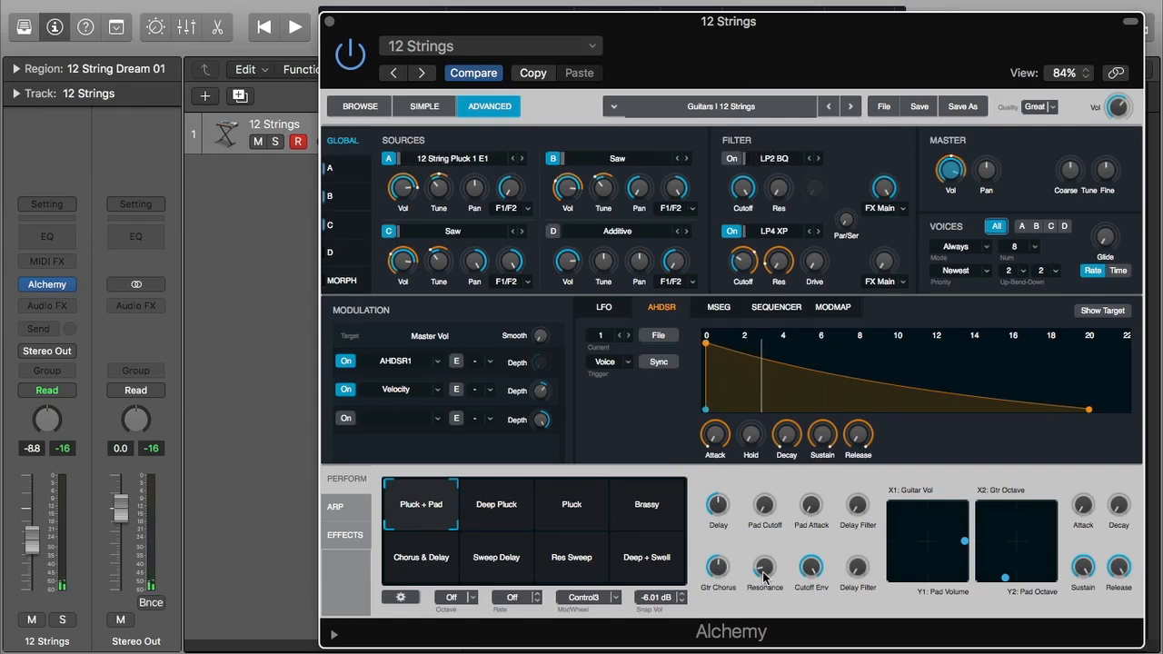
drag(765, 573, 789, 506)
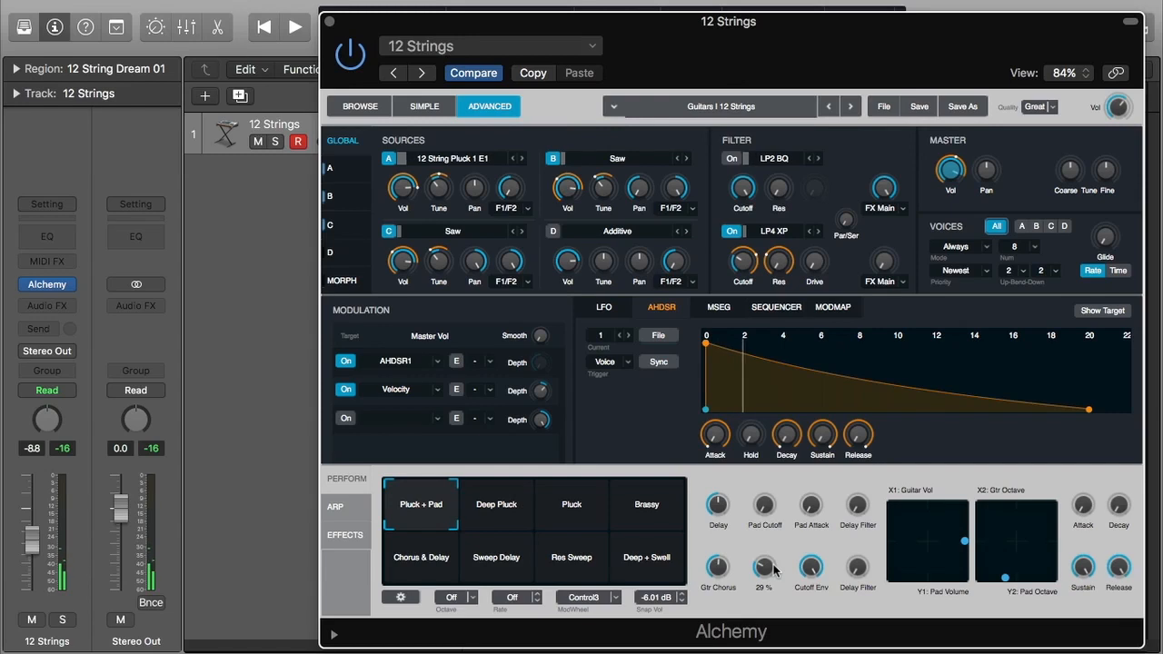
drag(774, 569, 783, 495)
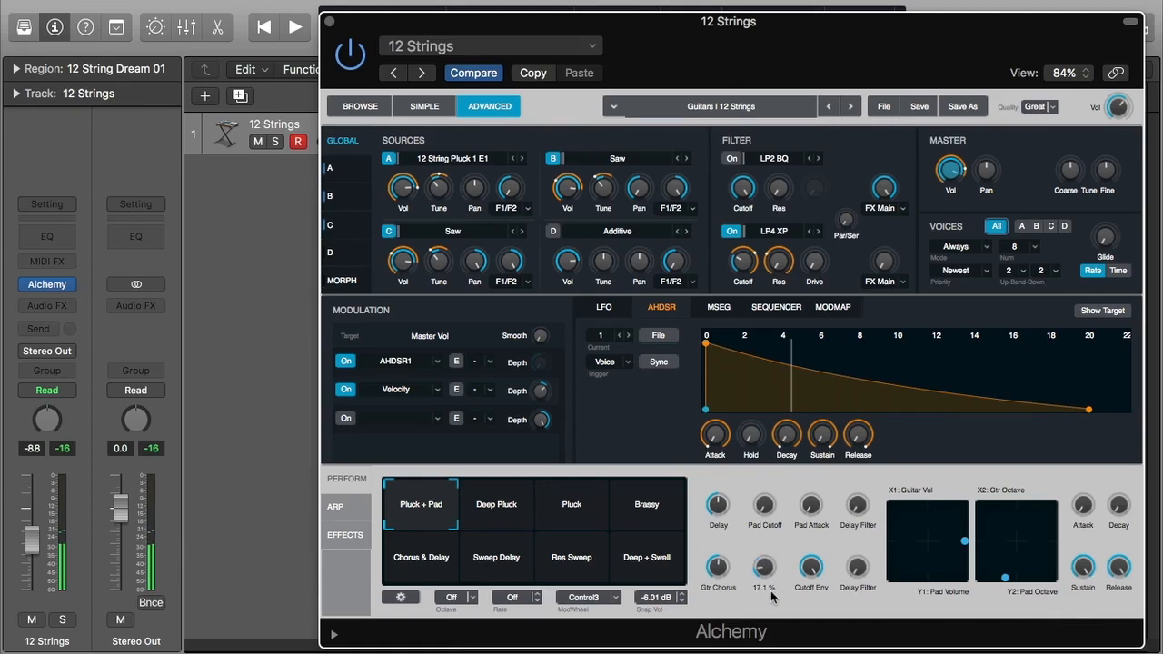
drag(800, 506, 782, 563)
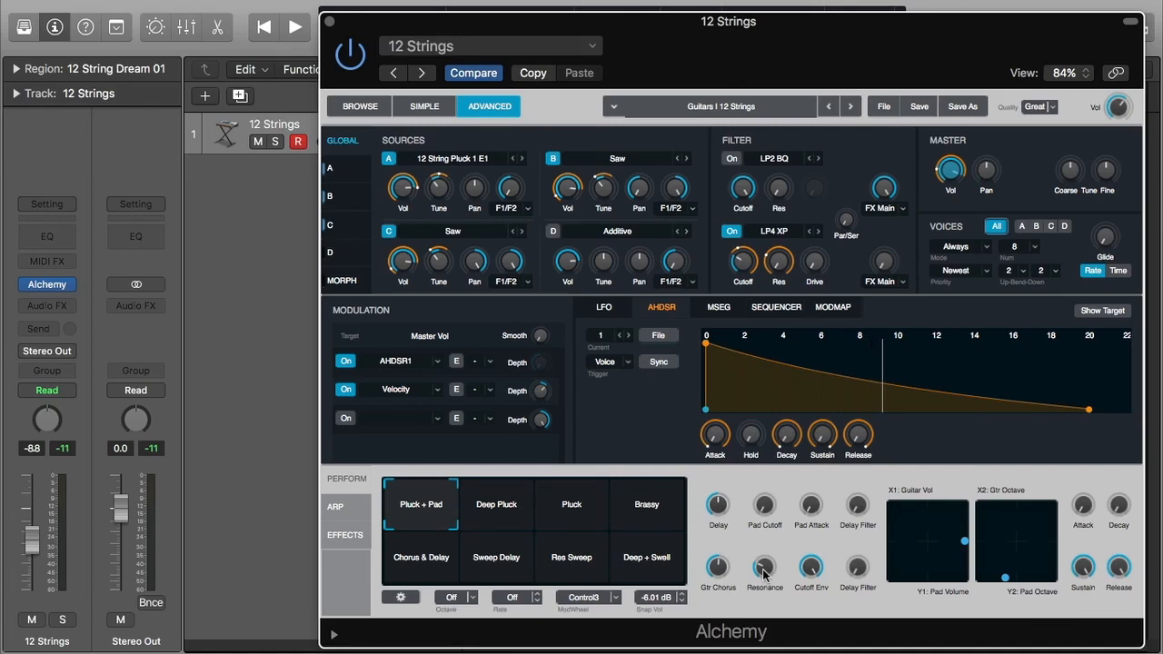
mouse_move(763, 570)
mouse_down()
mouse_move(786, 502)
mouse_move(773, 601)
mouse_move(765, 569)
mouse_up()
mouse_move(801, 580)
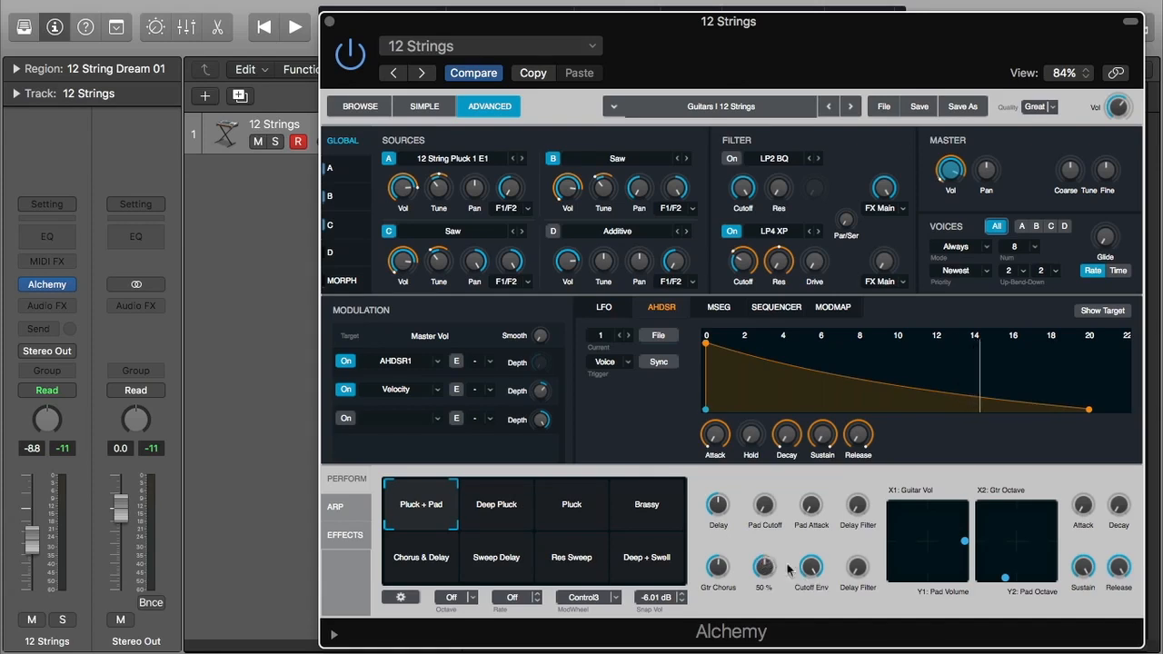
Reset the Cutoff Env performance control to its middle position, audition the loop and stop playback
double_click(812, 567)
key(space)
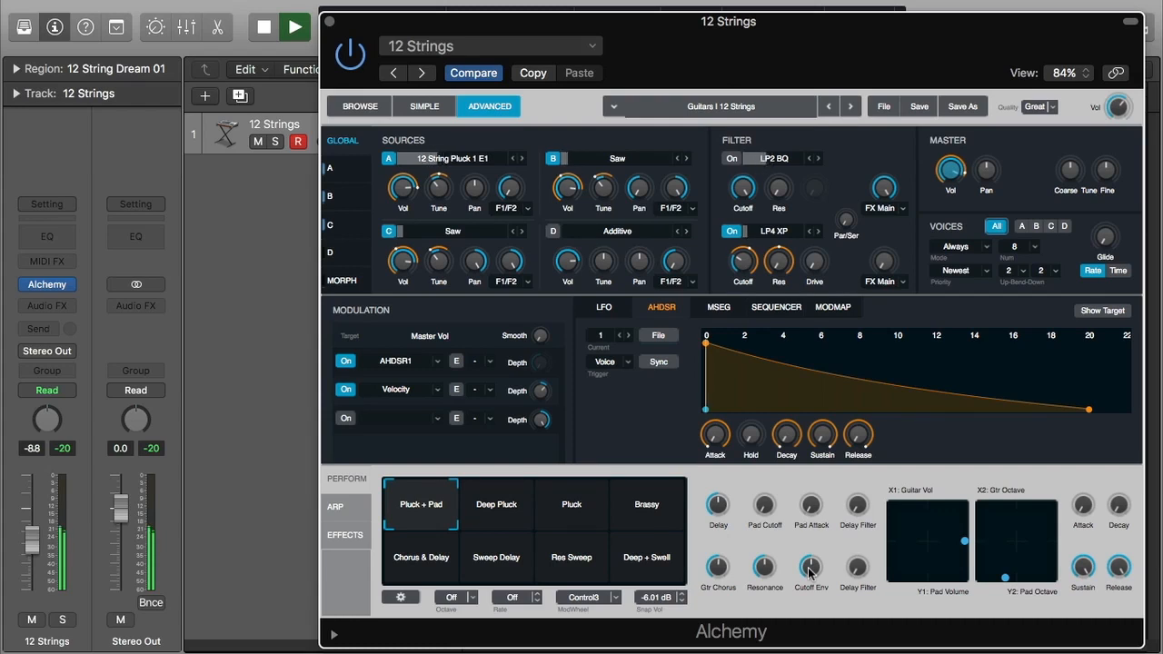
key(space)
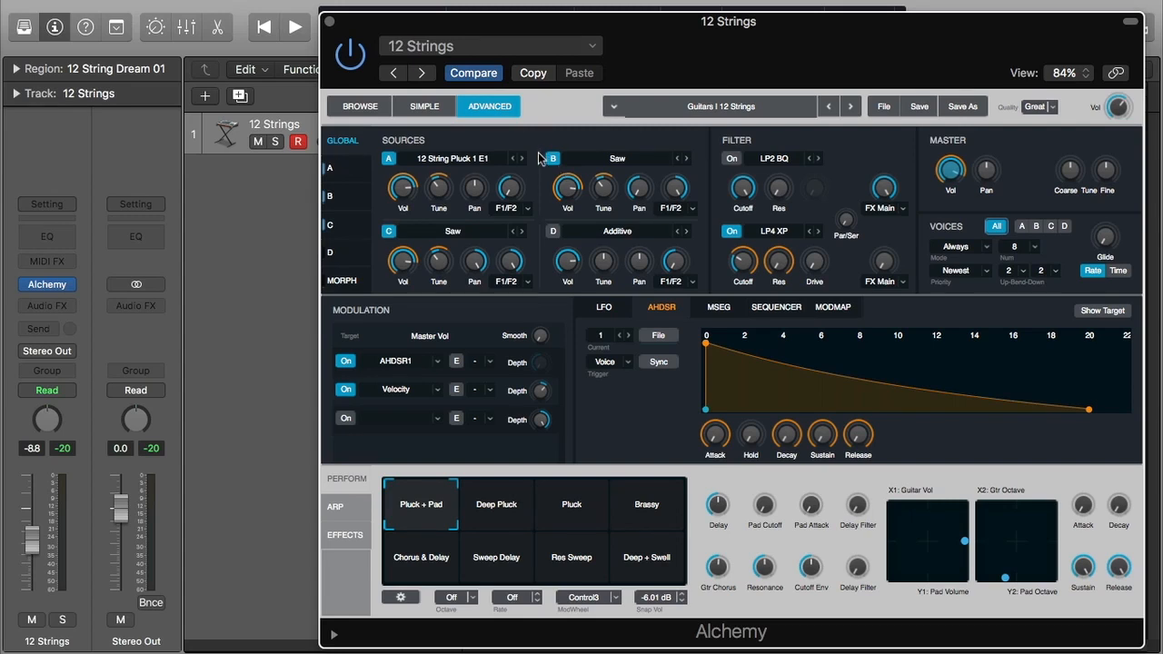
Replace the sound of source A with the complex virtual analog waveform Eighties Notch
mouse_move(385, 190)
mouse_move(486, 191)
mouse_move(439, 172)
click(498, 162)
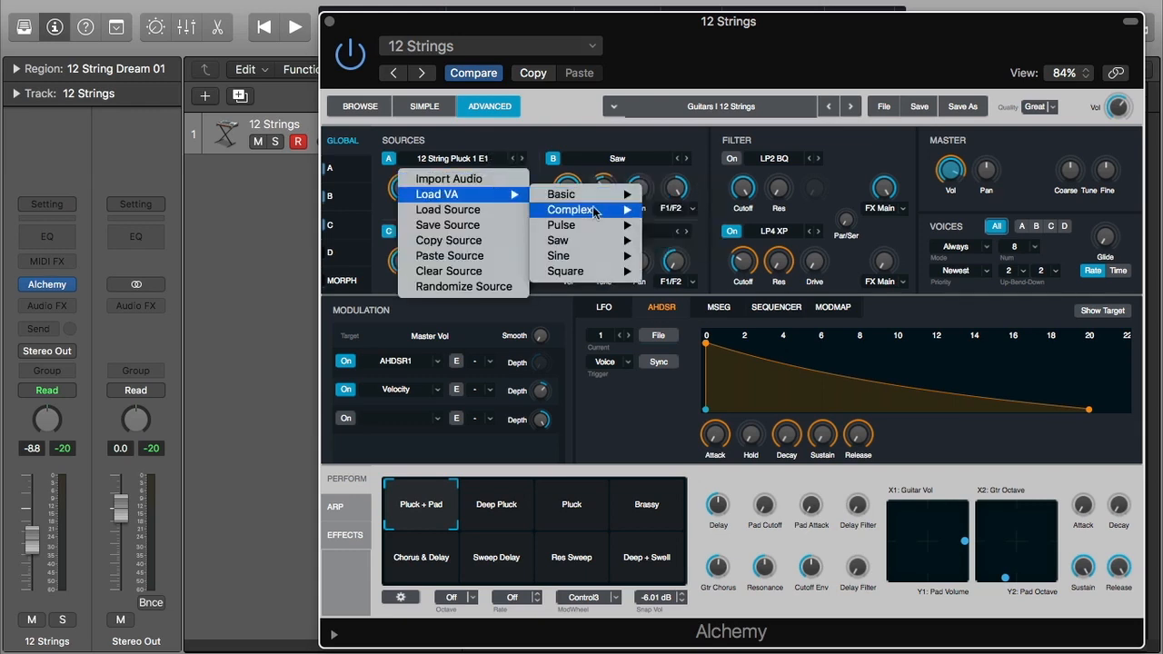
mouse_move(597, 214)
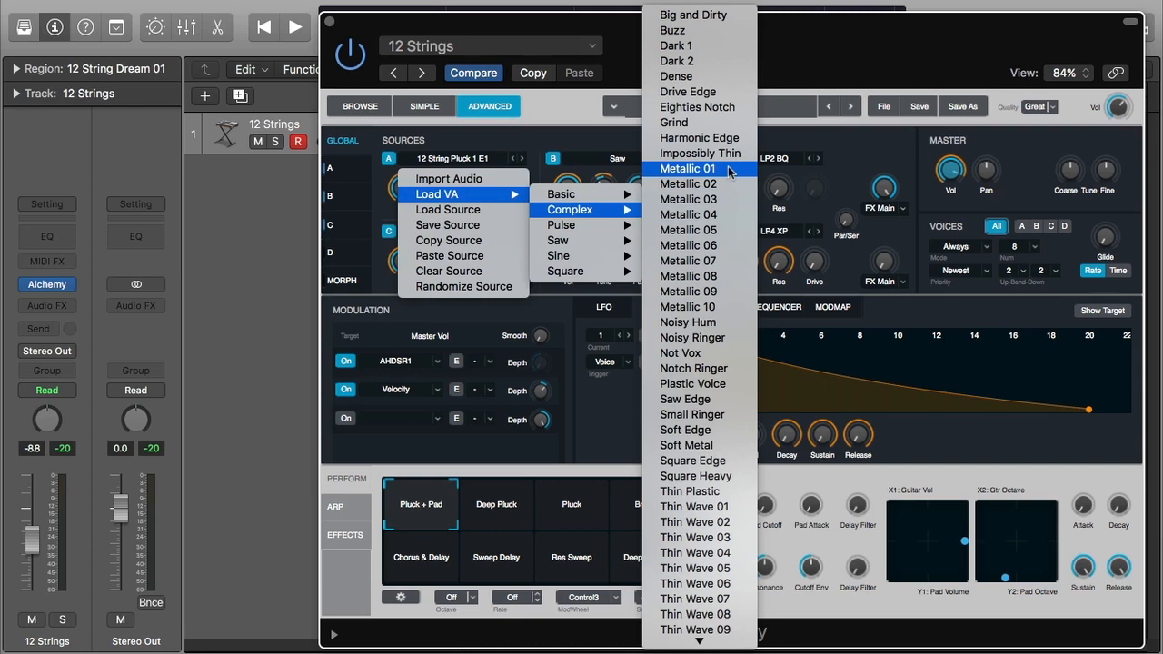
click(742, 107)
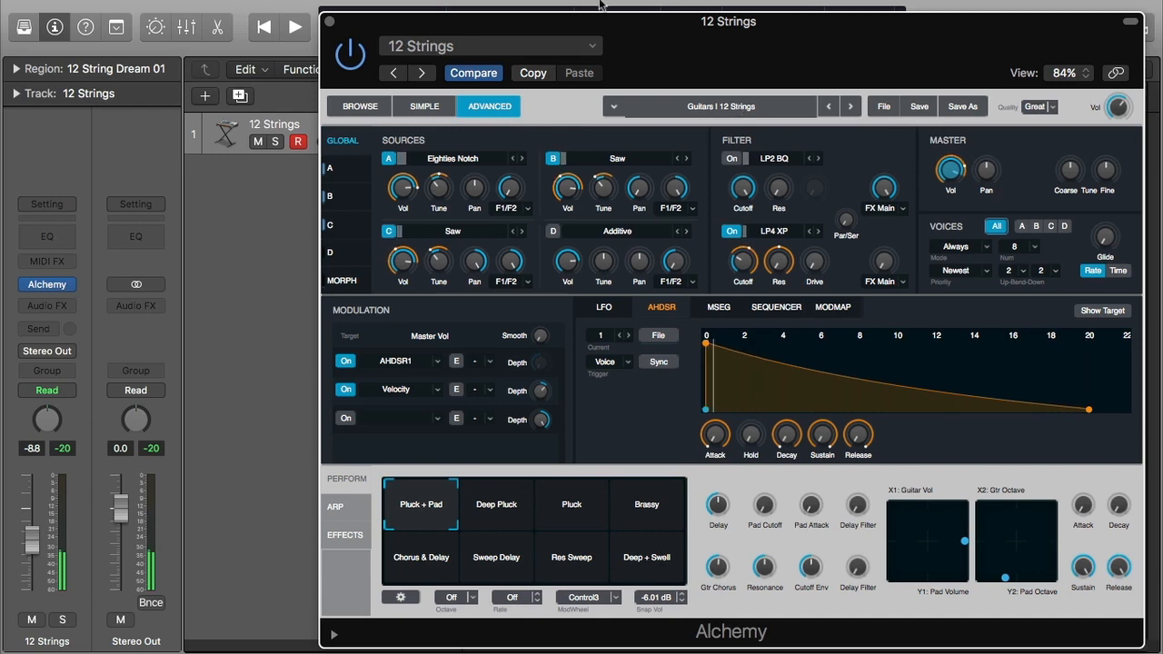
Replace the sound of source B with the virtual analog waveform Pulse - Bi-Sq 16
click(638, 164)
mouse_move(654, 194)
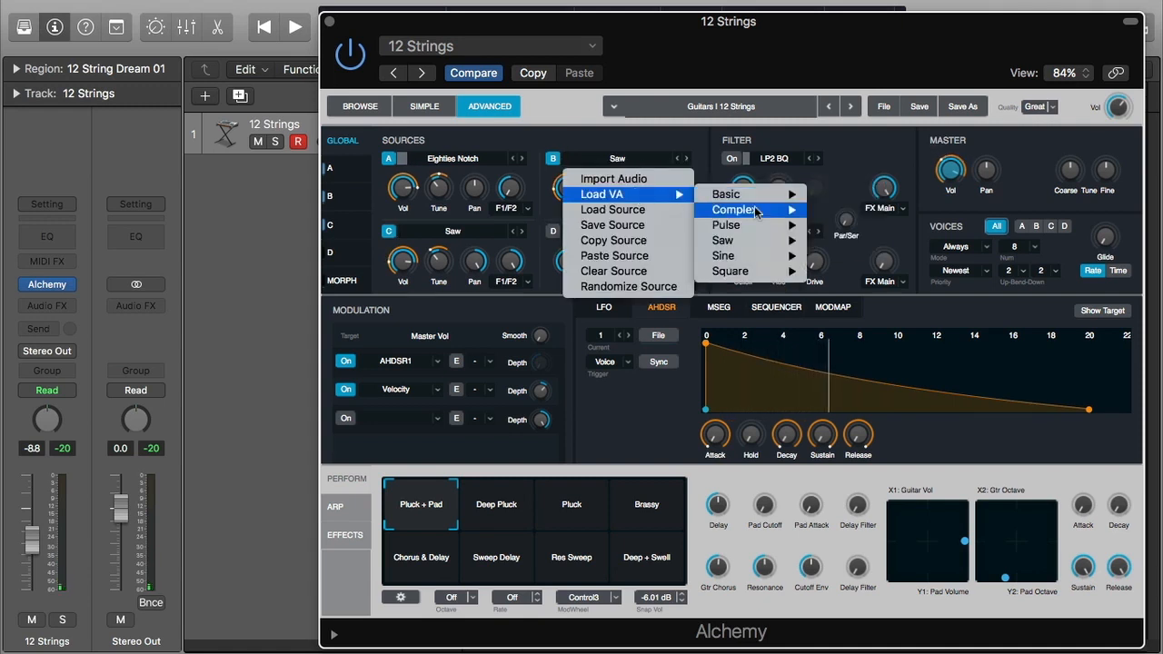
mouse_move(755, 212)
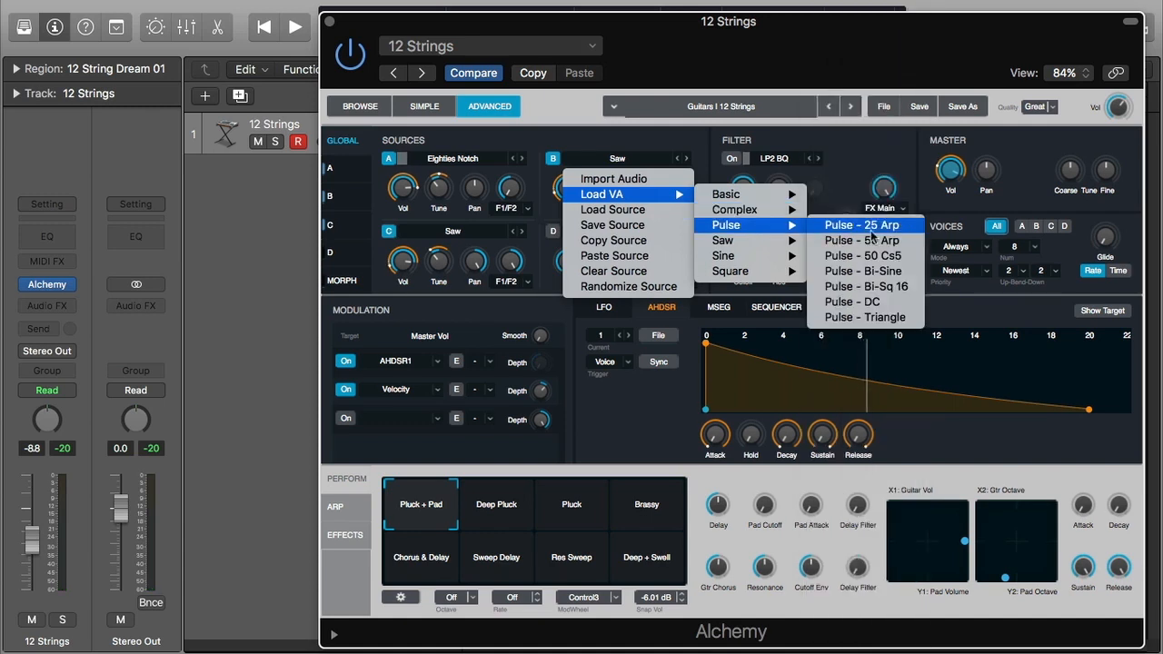
click(887, 286)
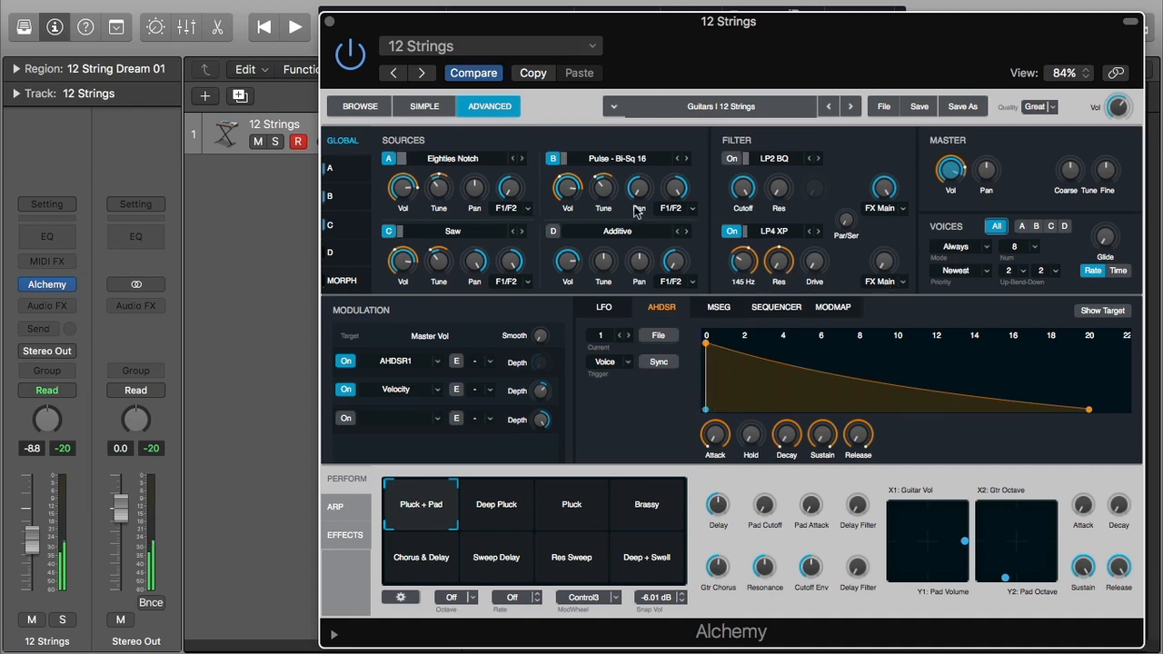
Replace the sound of source C with the virtual analog waveform Saw - Vintage 1
mouse_move(430, 251)
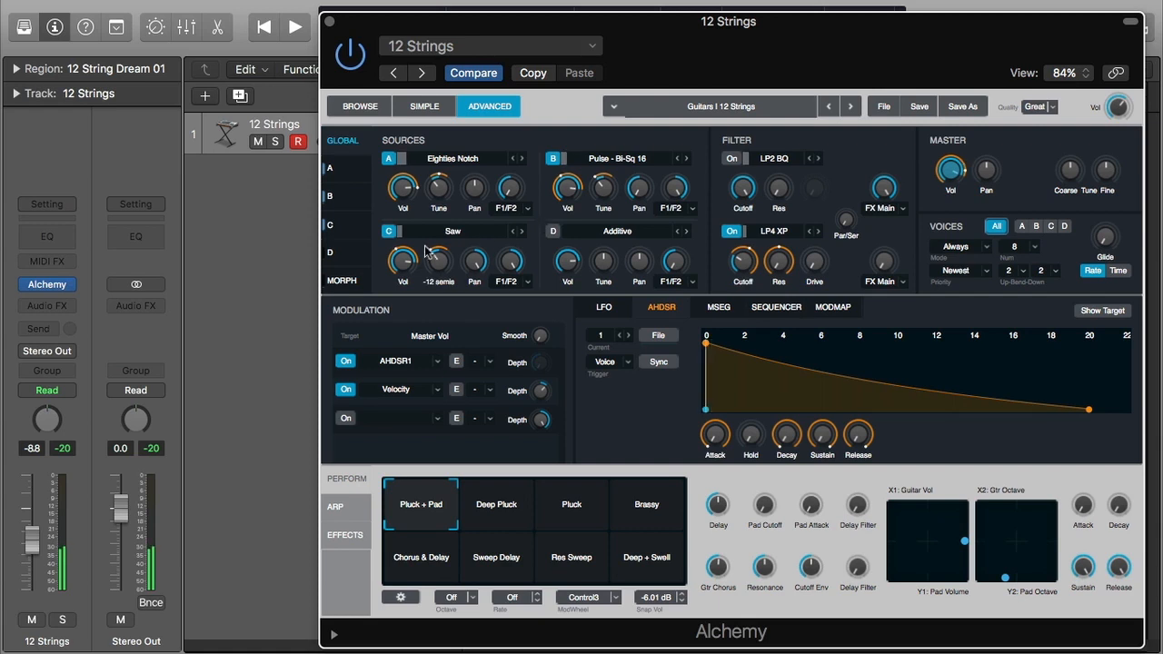
click(475, 231)
mouse_move(454, 267)
mouse_move(592, 287)
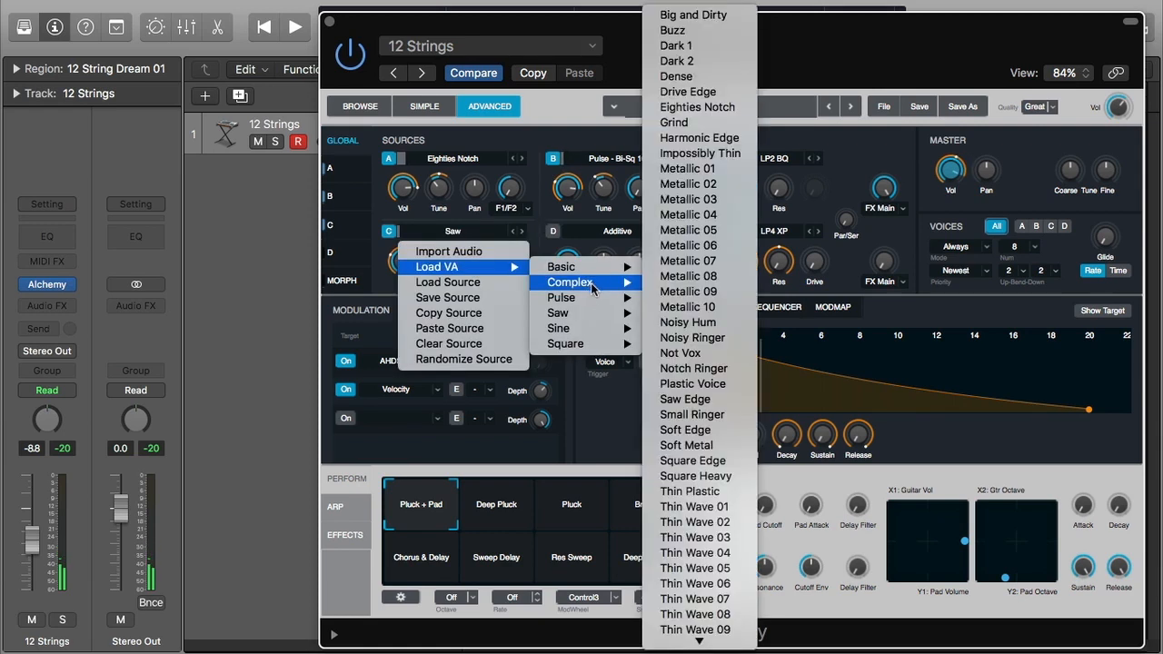
mouse_move(584, 317)
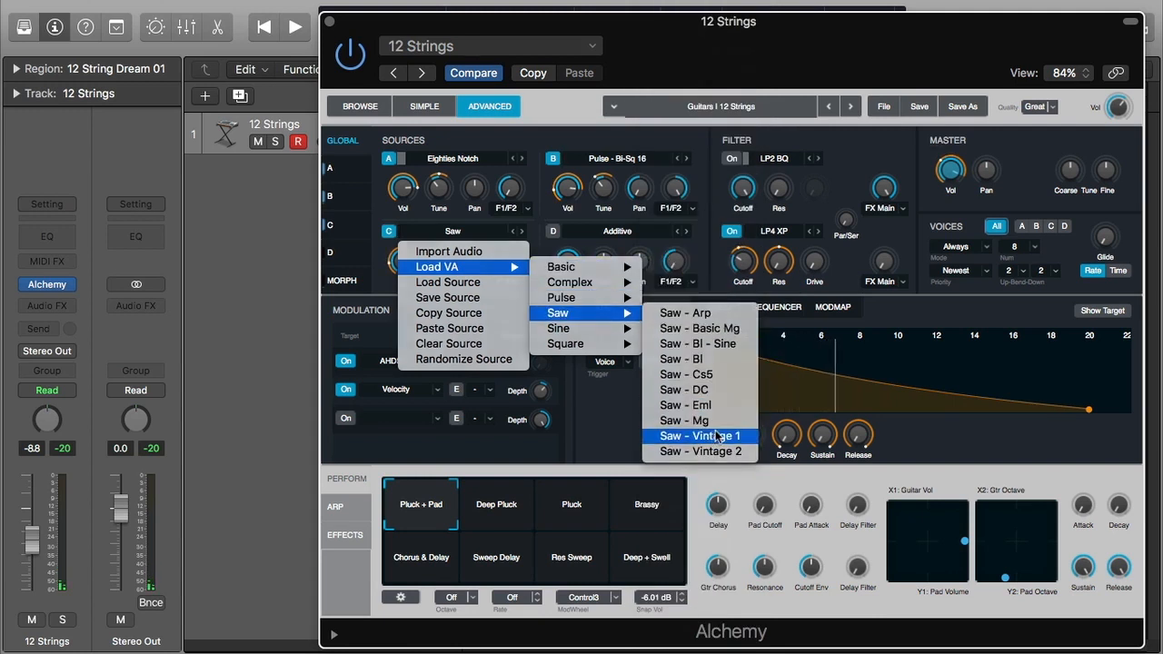
click(717, 437)
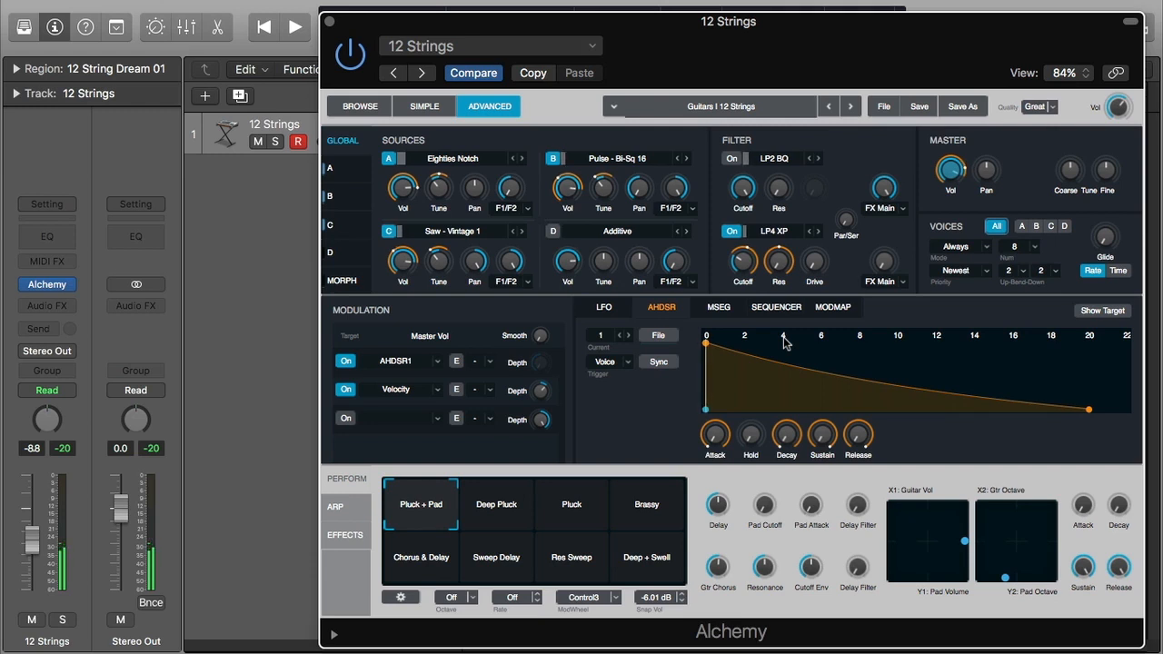
View the loading options for source D without choosing any, and switch source D on with its Additive sound
click(644, 232)
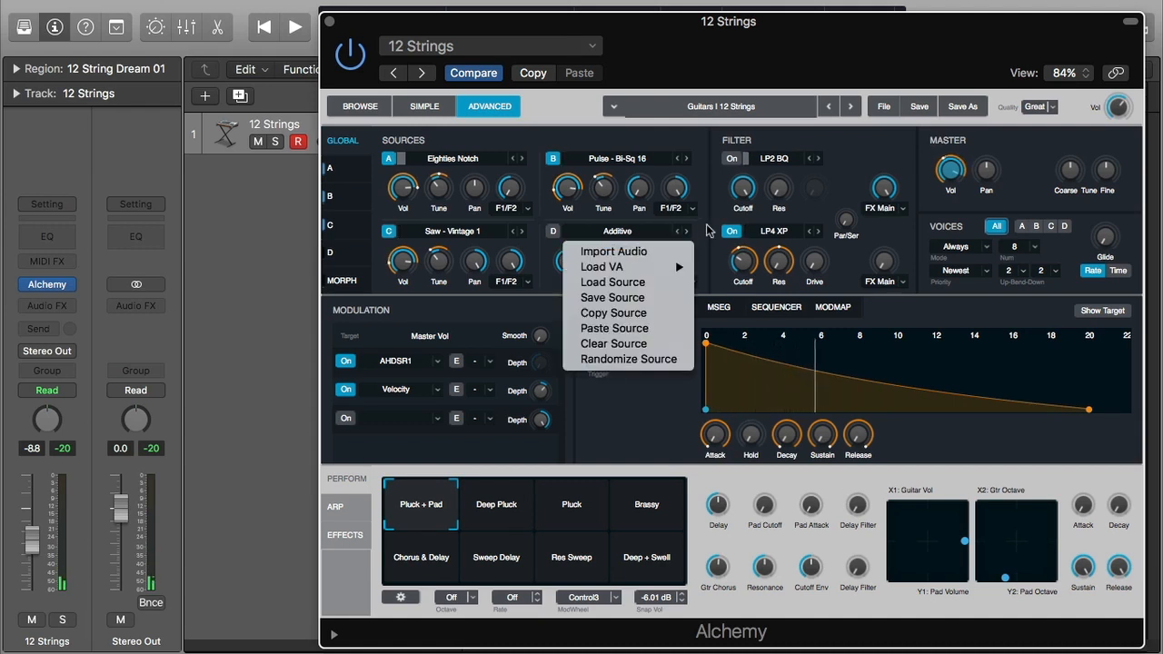
click(708, 231)
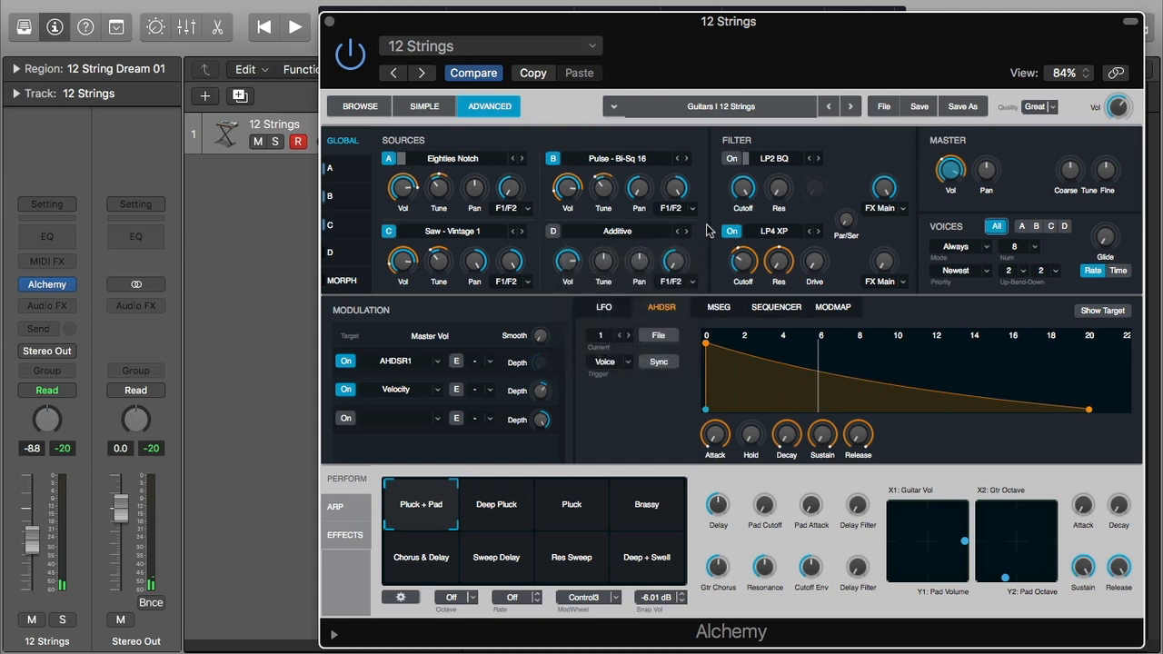
click(553, 233)
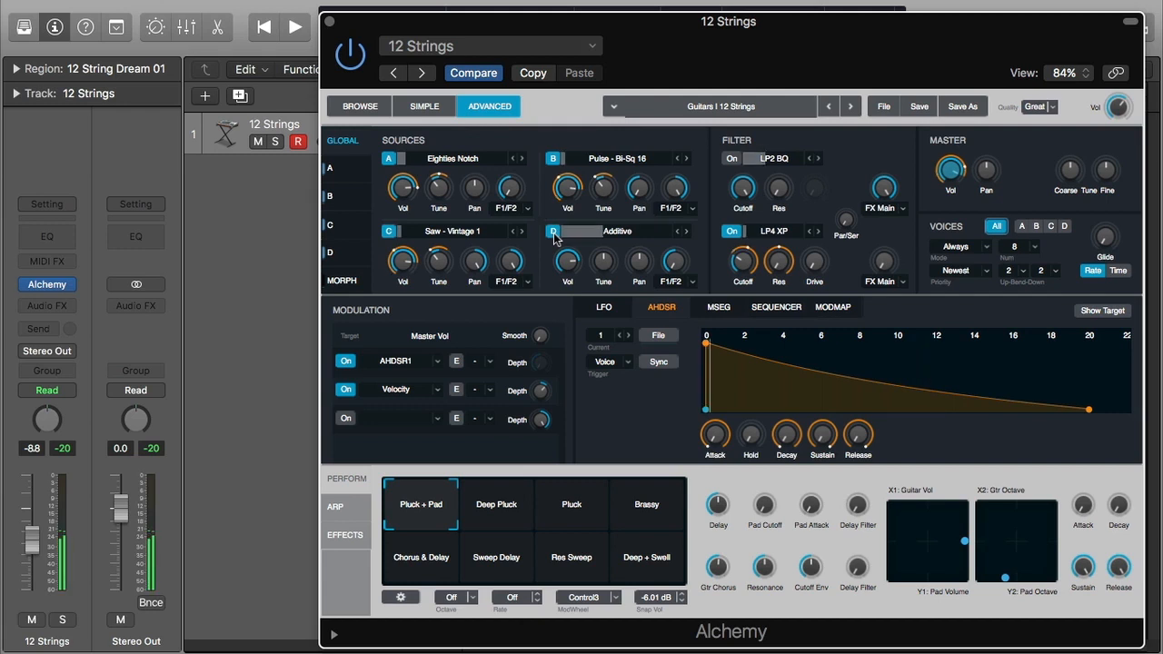
Lower the volume of source D to about -26.7 dB
click(565, 270)
drag(565, 272, 566, 285)
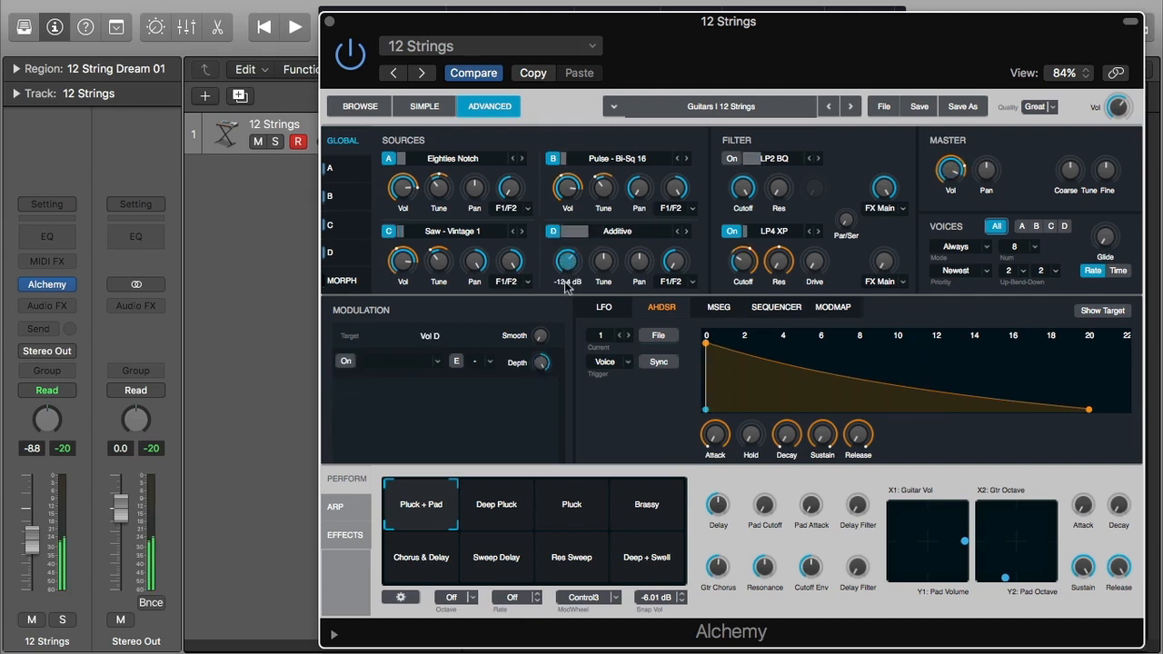
mouse_move(563, 327)
mouse_down()
mouse_move(564, 350)
mouse_move(579, 275)
mouse_move(568, 322)
mouse_up()
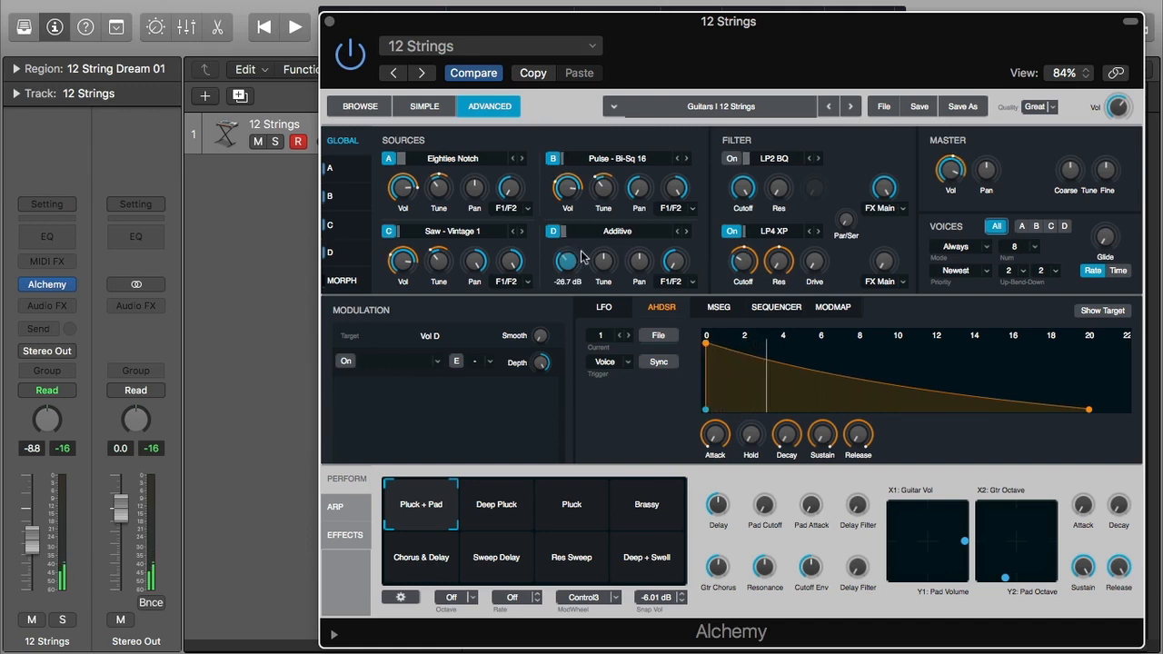
View the dialog for saving the preset under a new name and the preset file options, without saving anything
click(972, 107)
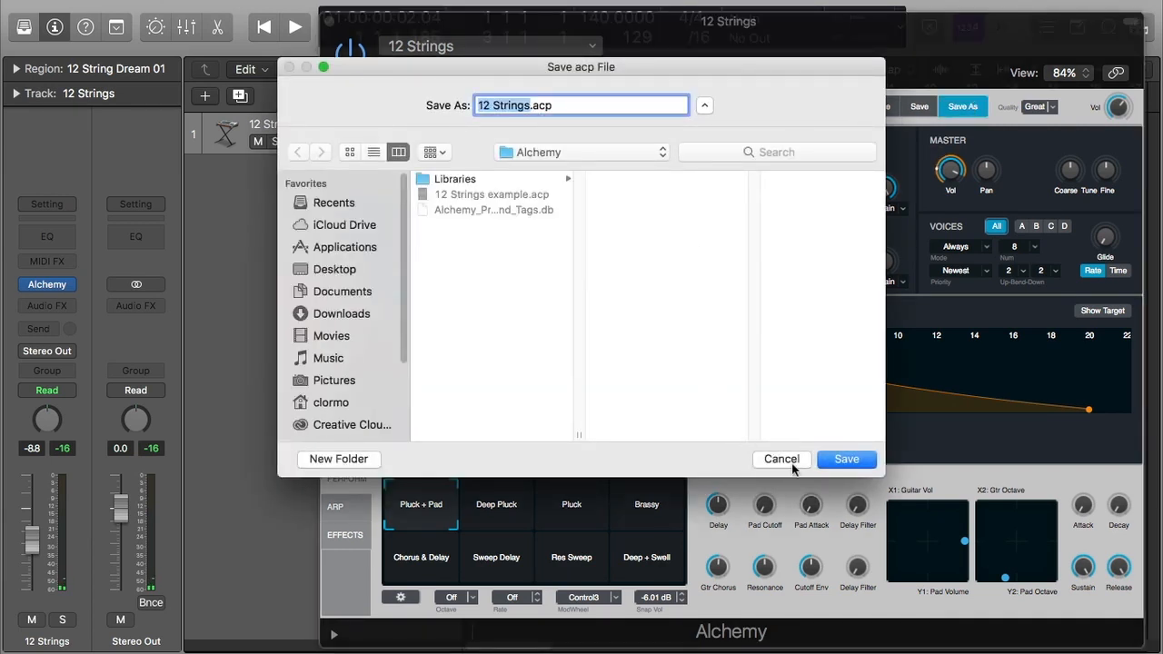
click(792, 459)
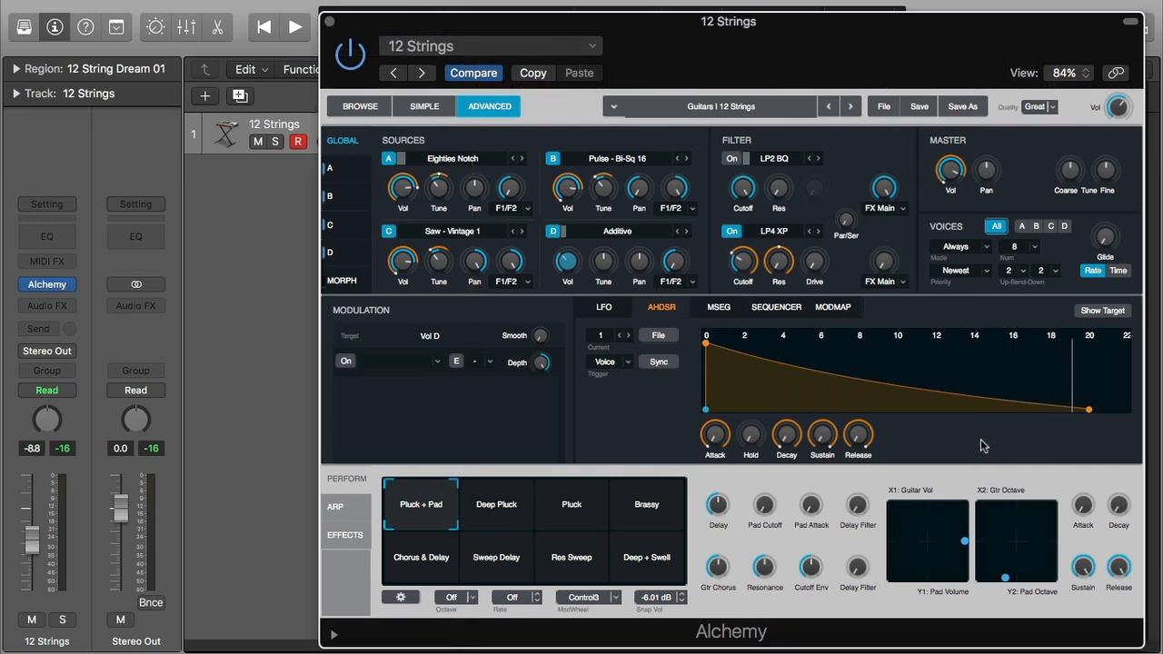
click(885, 107)
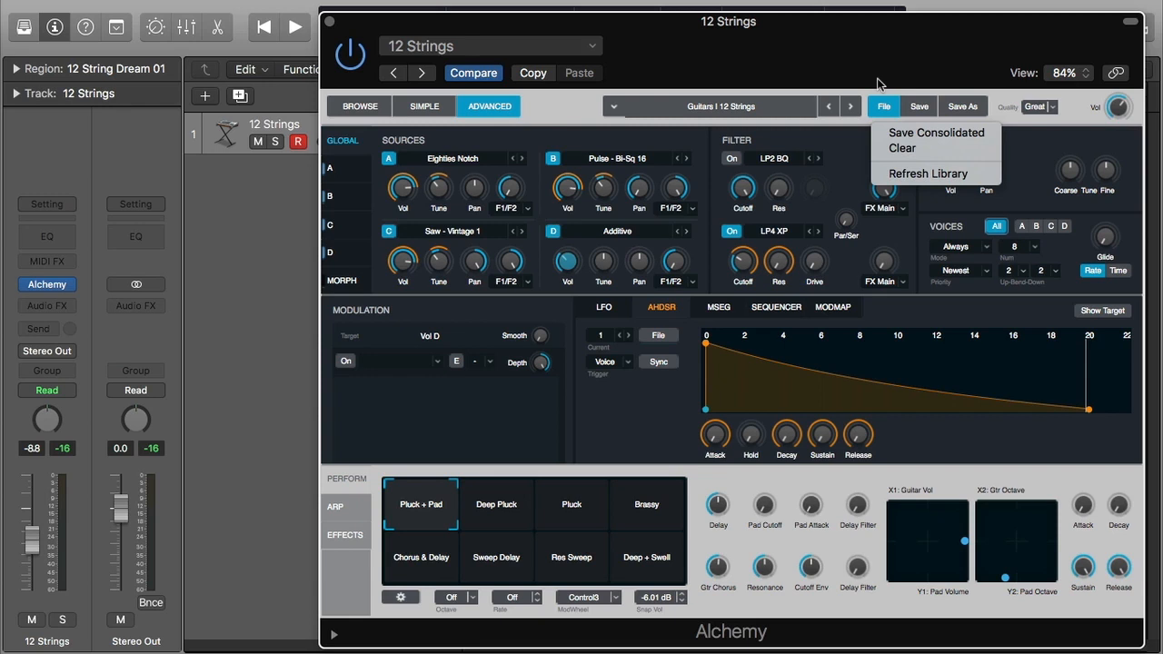
click(878, 80)
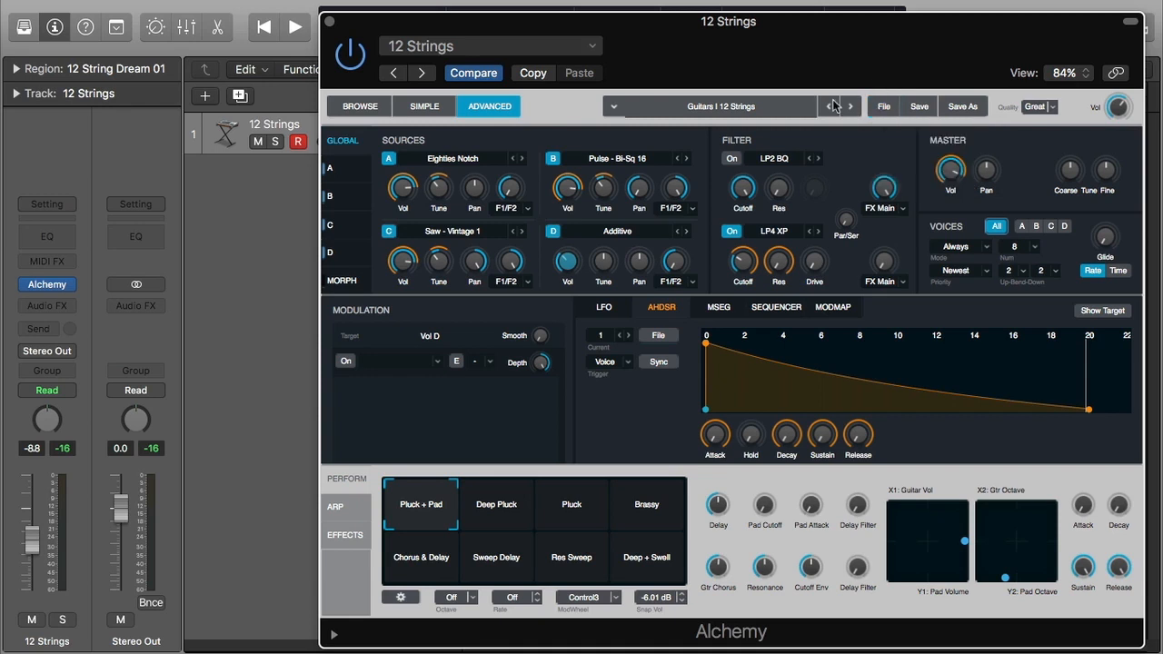
Clear the synth to its default preset and reload the original 12 Strings preset
click(881, 108)
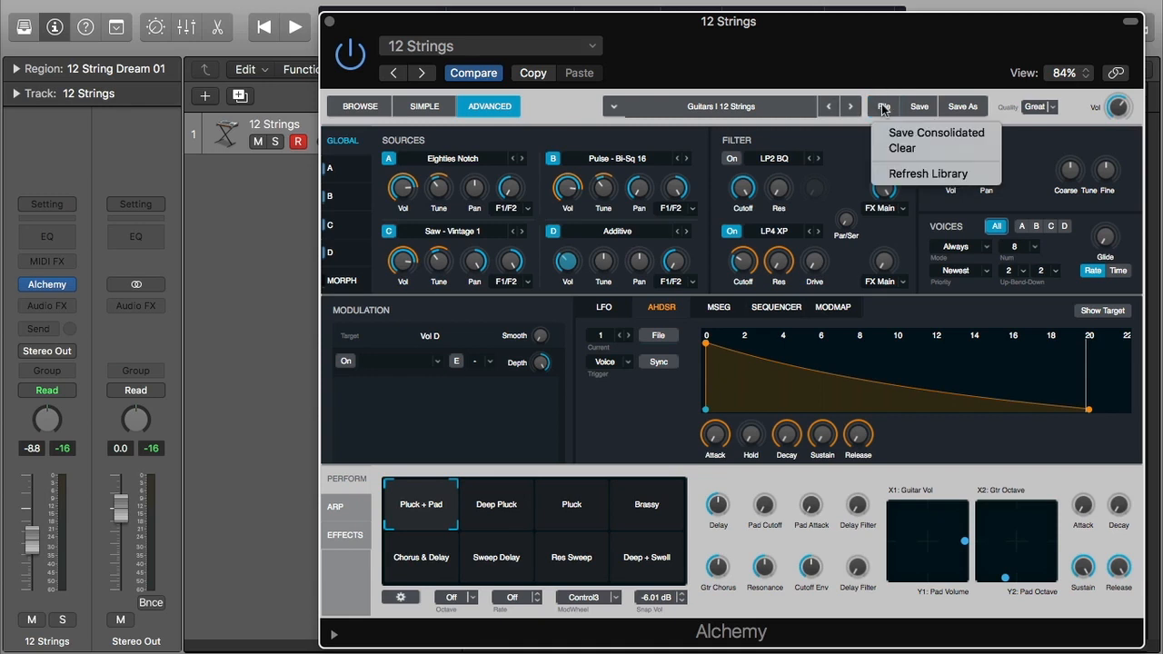
click(912, 149)
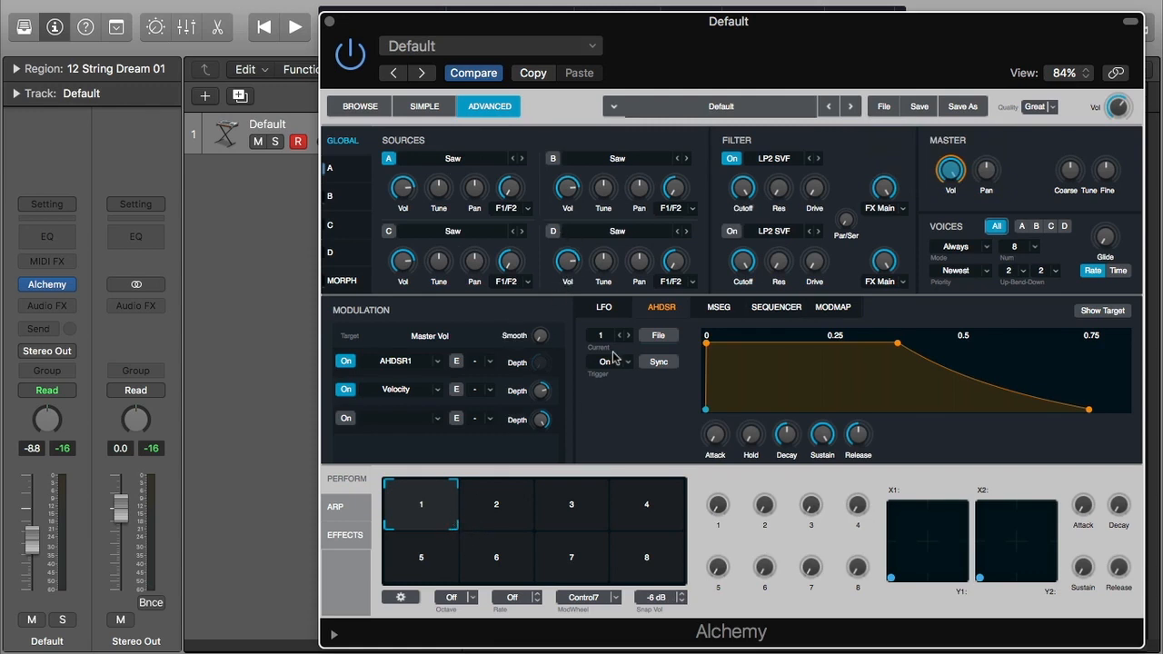
click(744, 107)
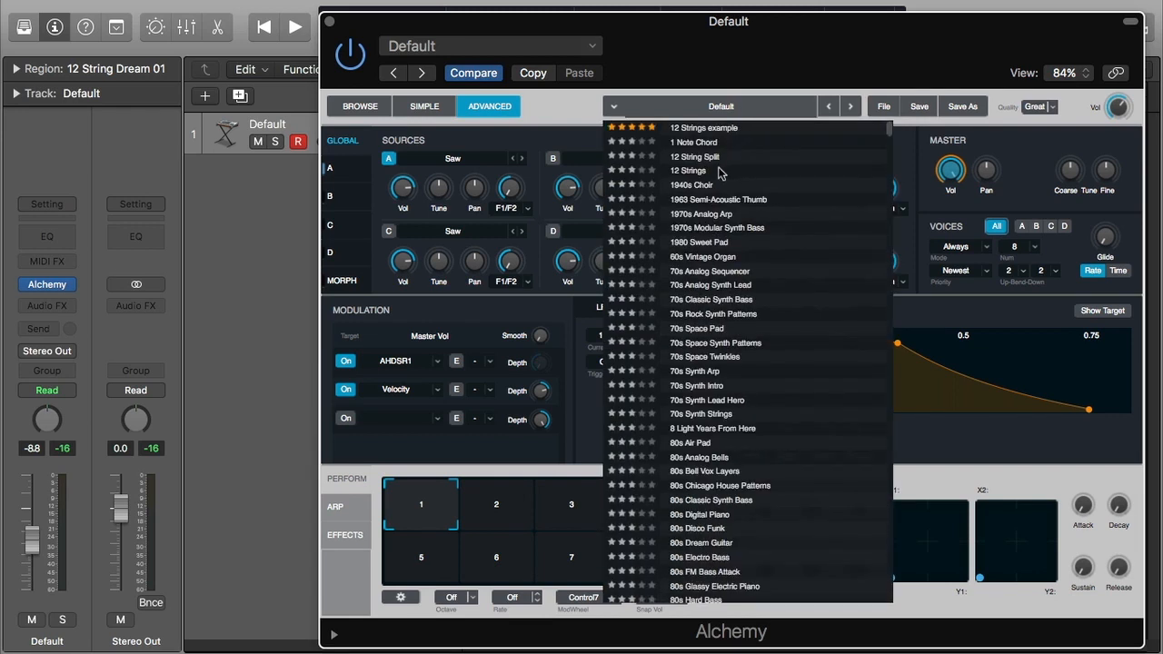
click(718, 171)
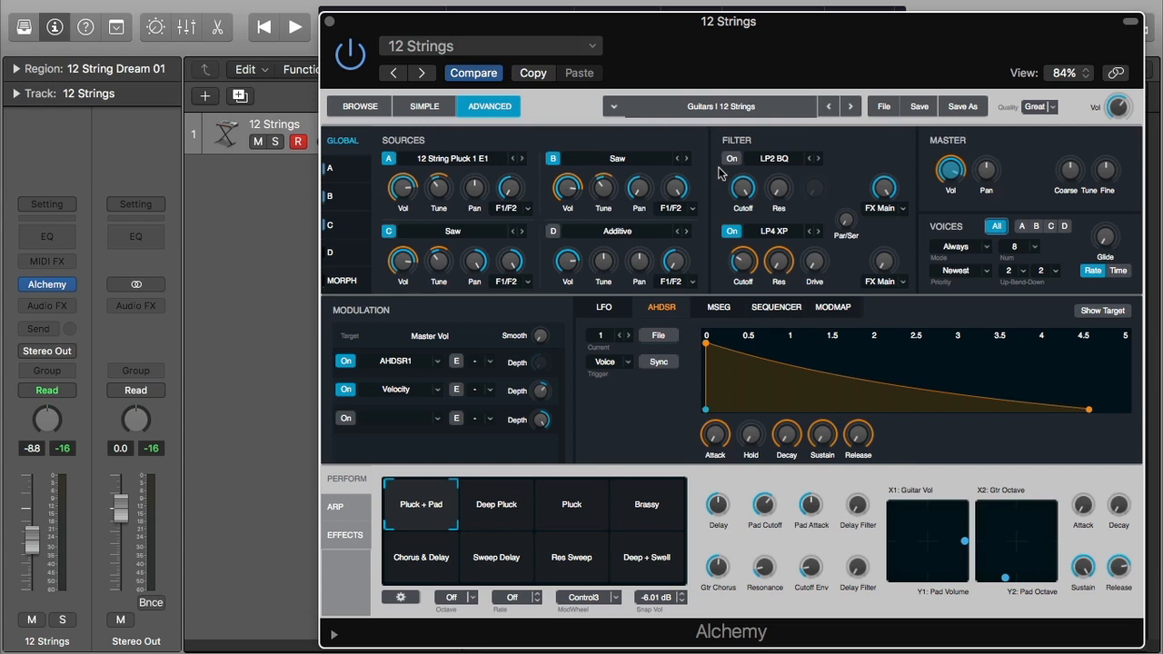
View source A's detailed settings, and toggle source A on and off in the global view for comparison, leaving it off
click(330, 169)
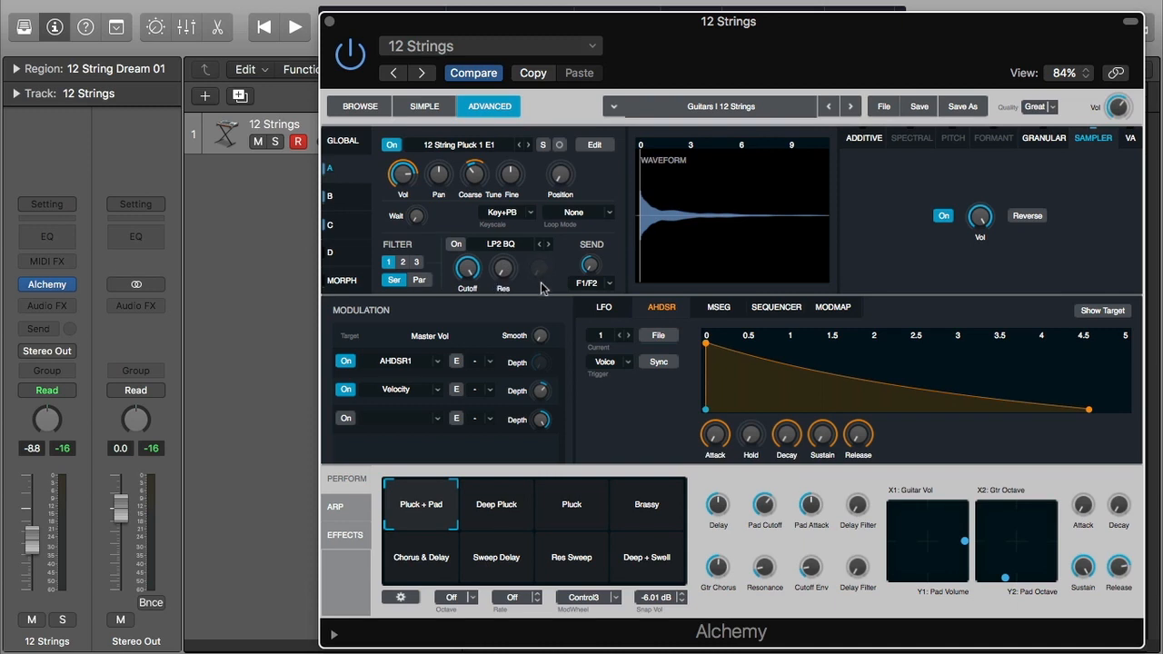
click(349, 146)
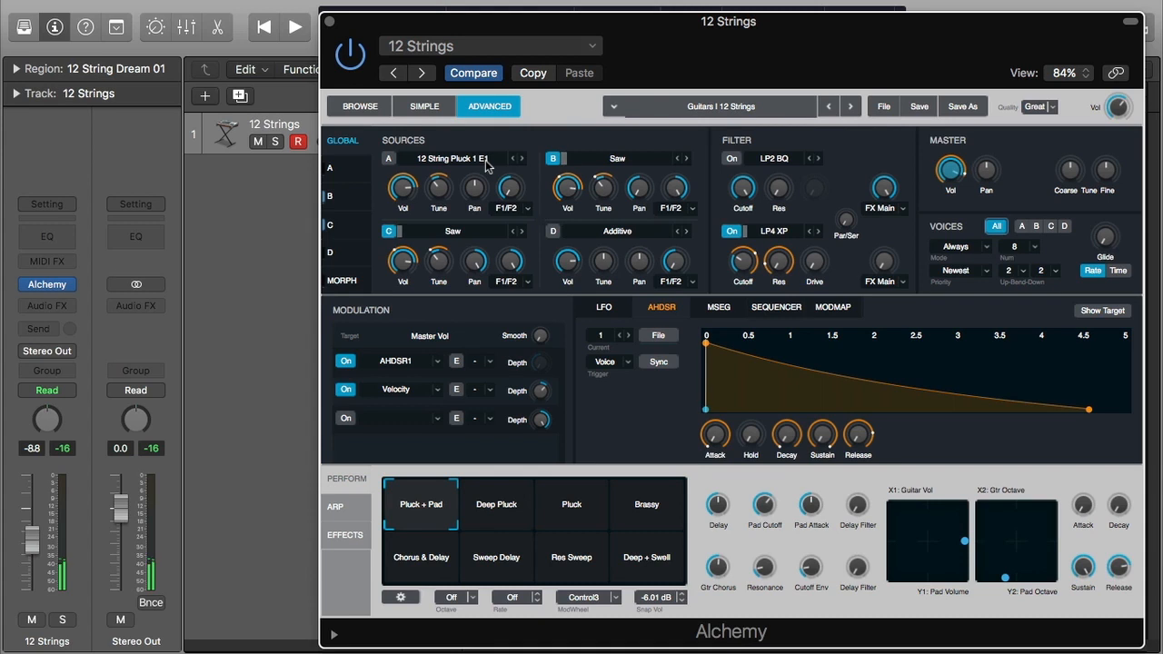
click(389, 160)
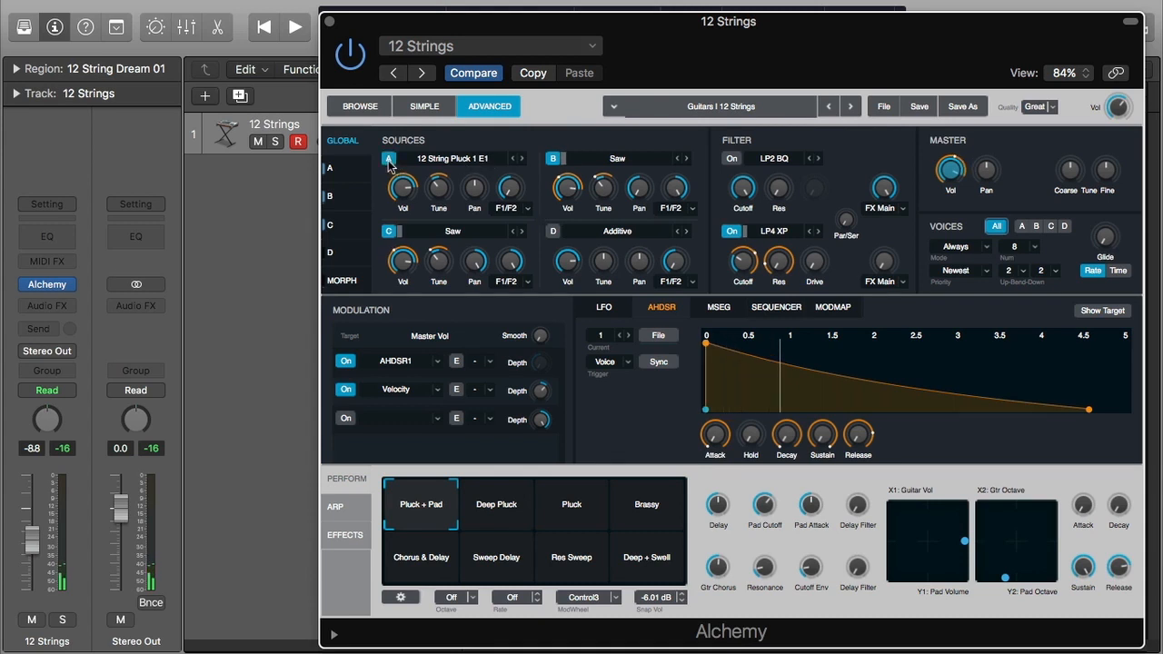
click(389, 162)
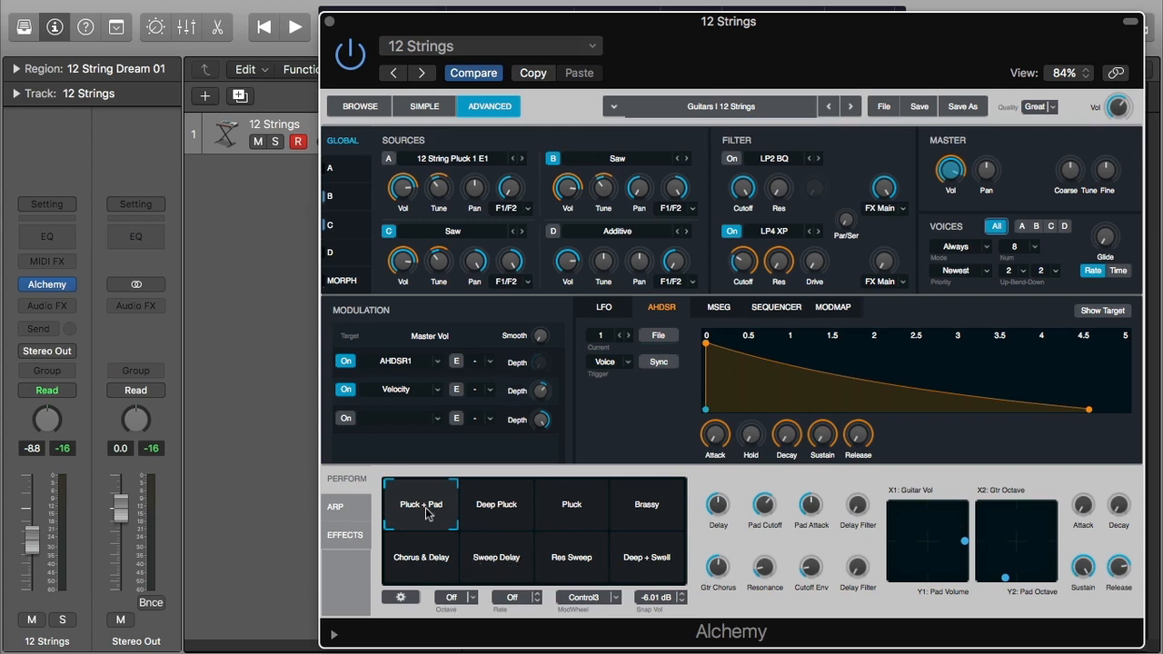
click(389, 160)
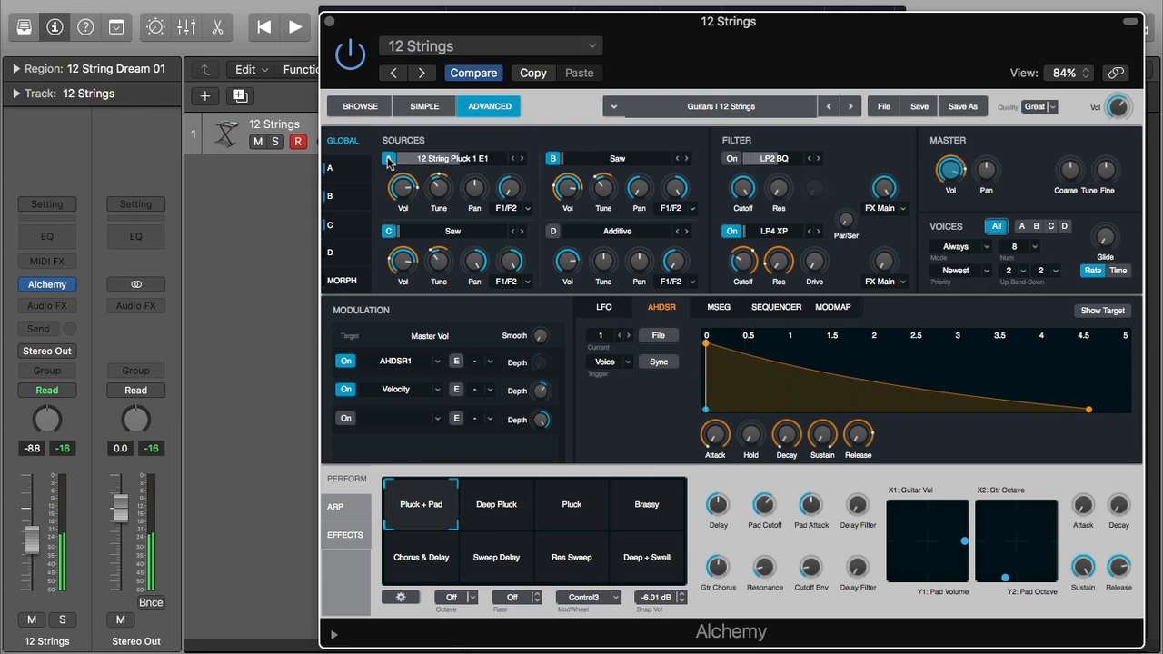
click(389, 160)
click(389, 160)
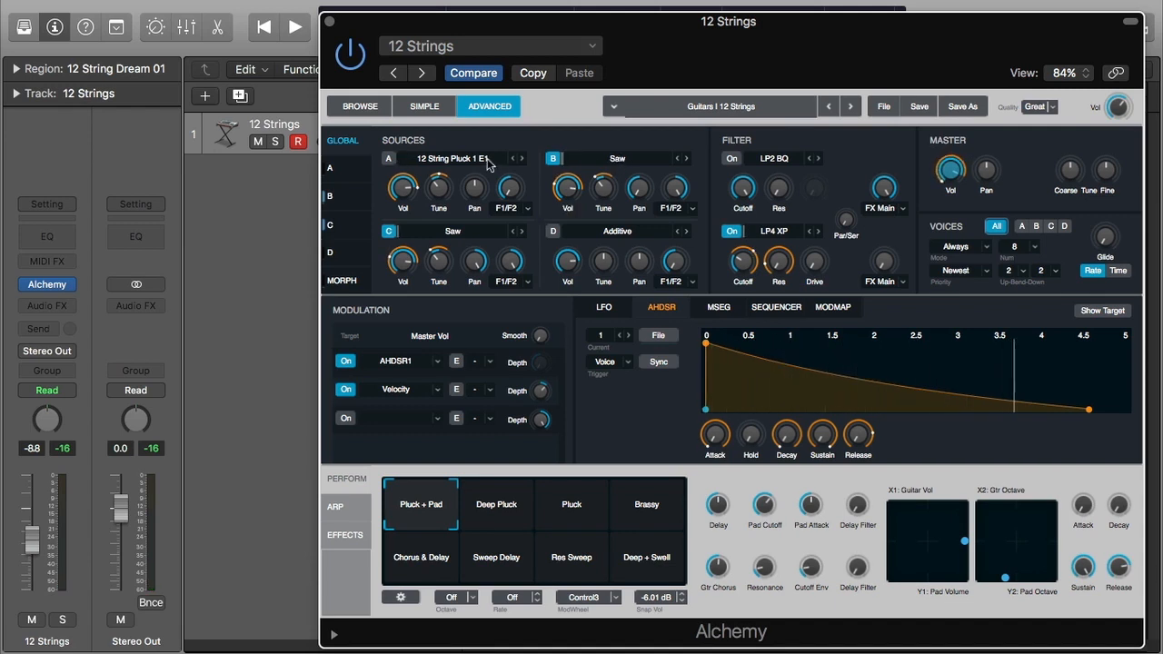
click(389, 160)
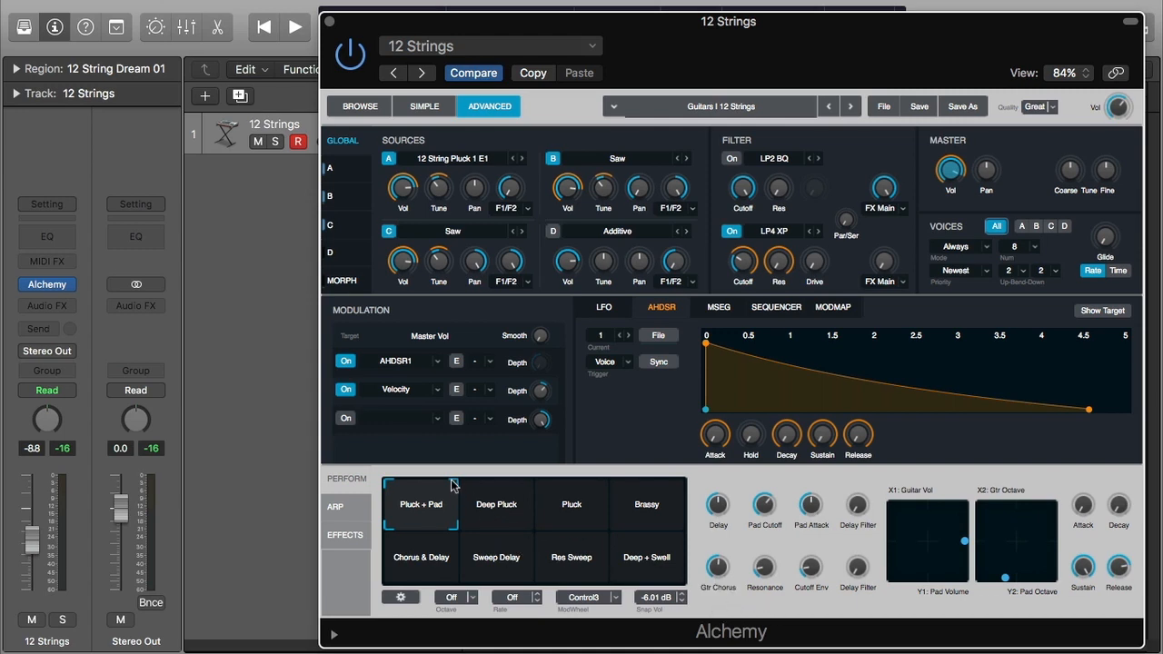
mouse_move(393, 198)
click(387, 160)
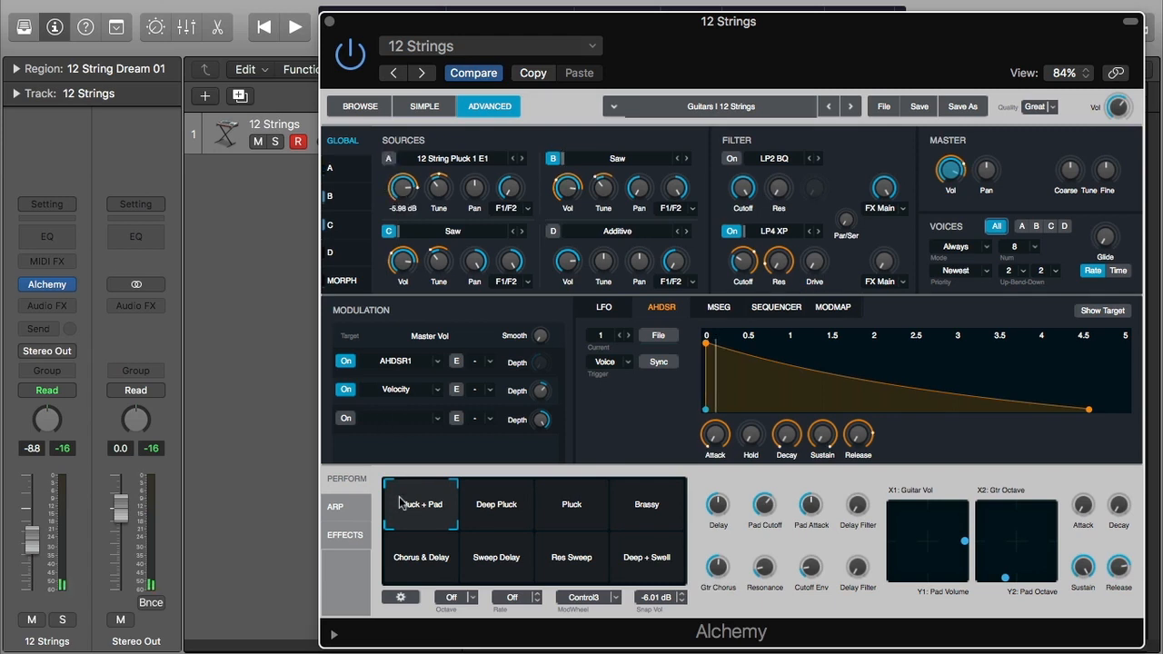
Audition the performance snapshots from Deep Pluck through Chorus & Delay, and return to Pluck + Pad
click(480, 511)
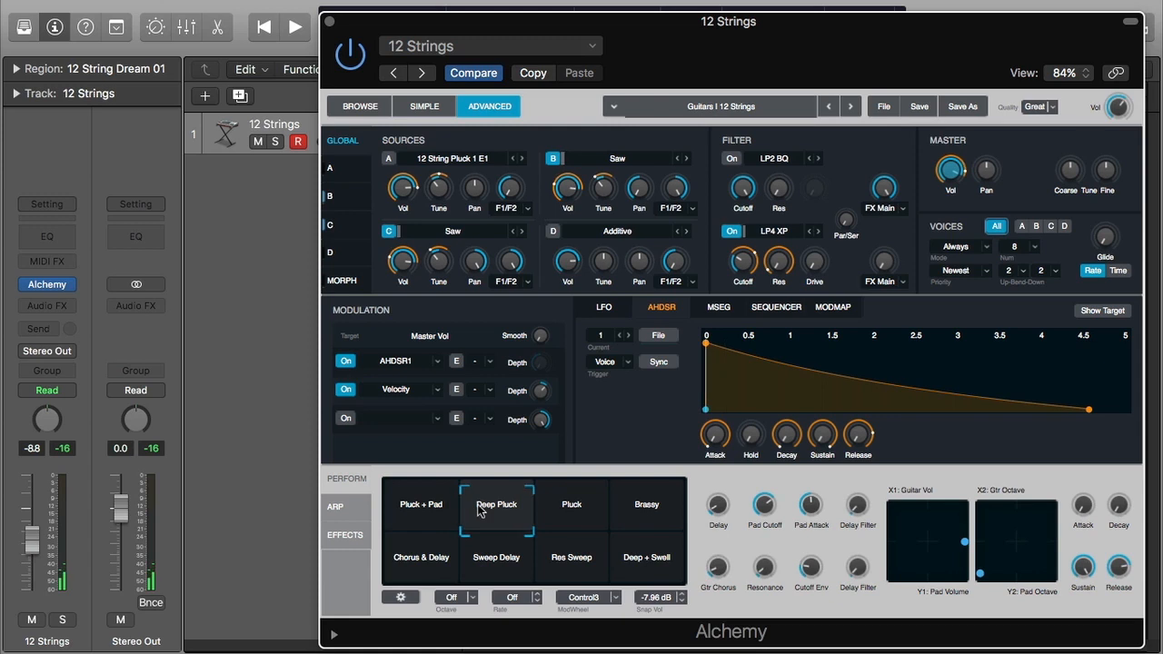
click(564, 511)
click(648, 510)
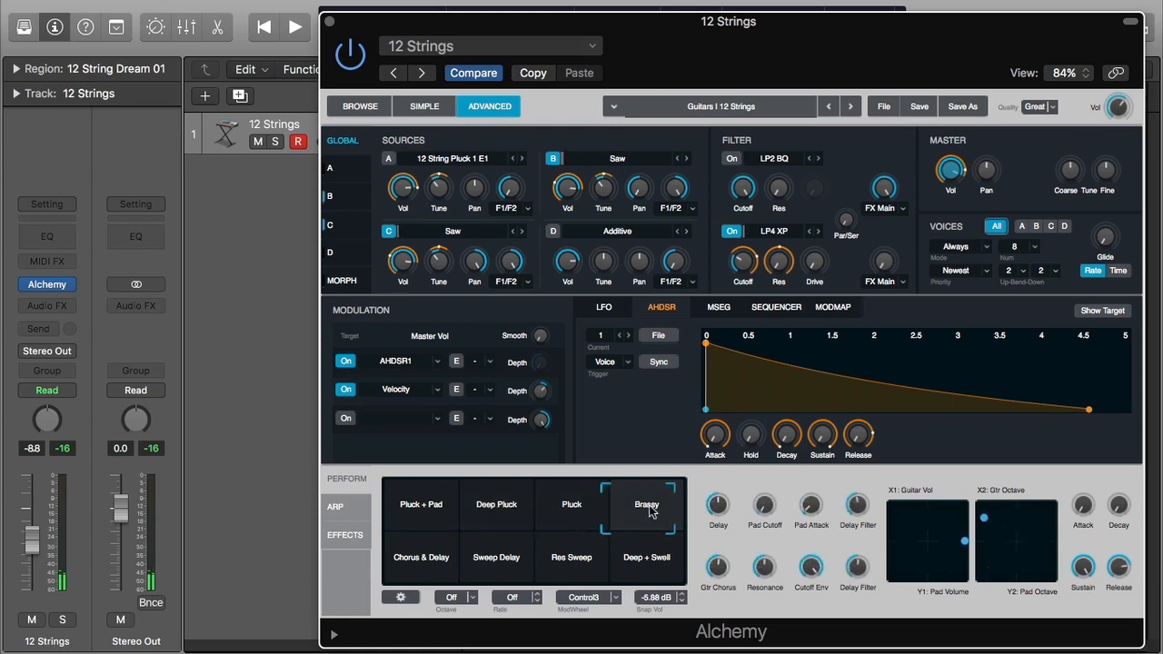
click(660, 551)
click(570, 557)
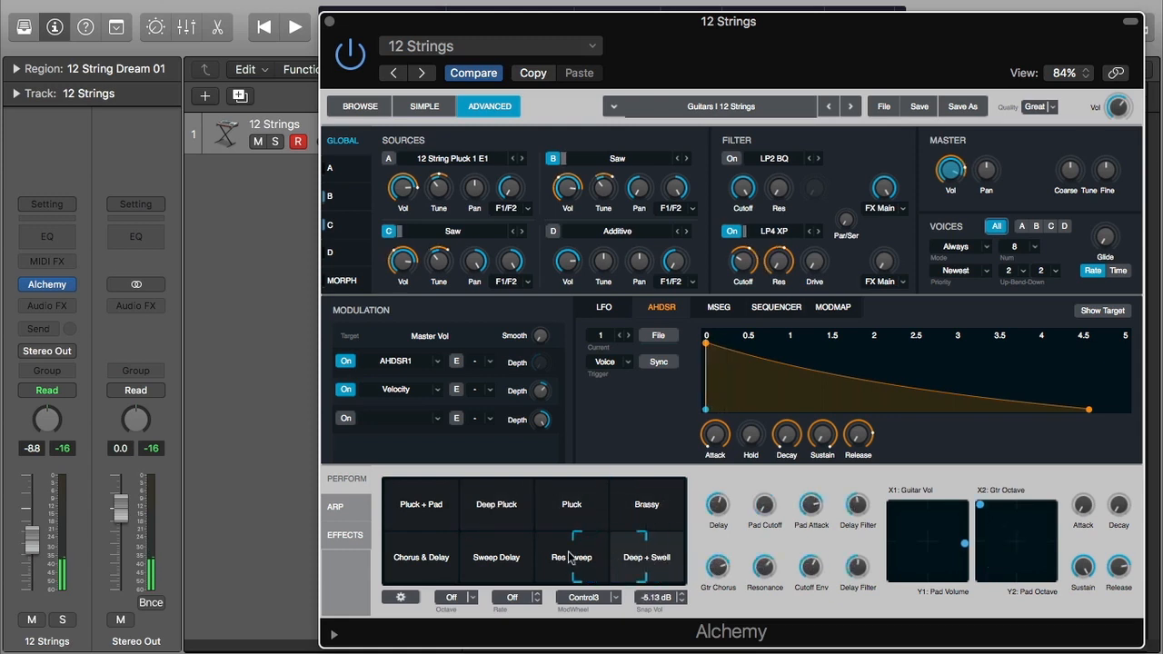
click(484, 556)
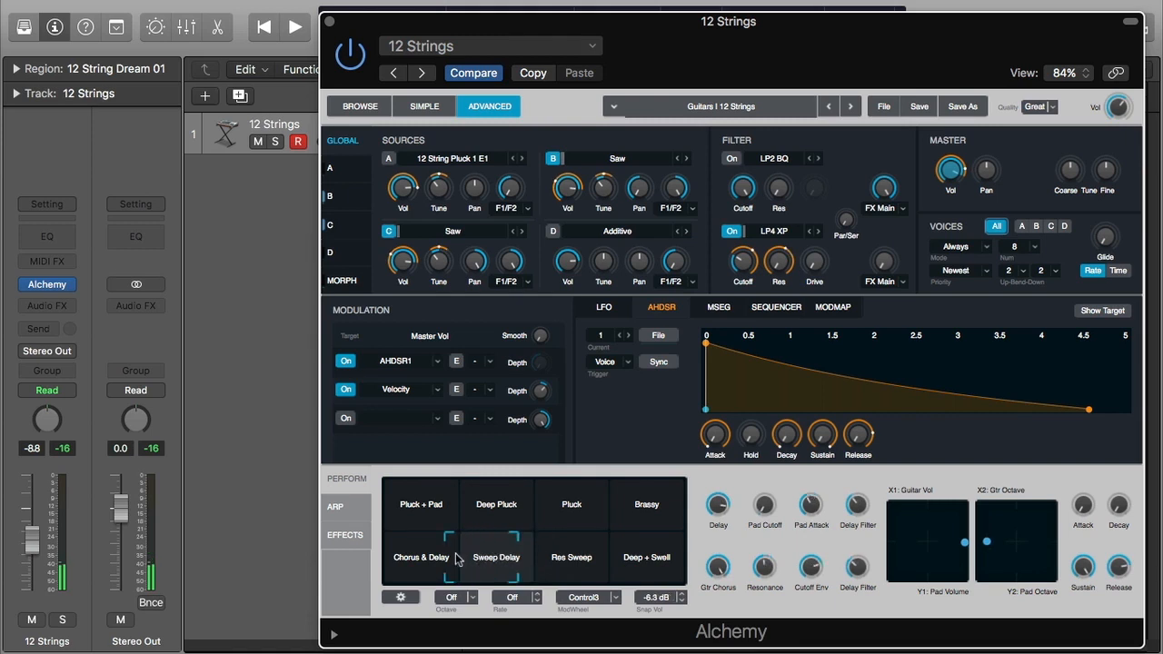
click(447, 558)
click(405, 517)
click(498, 513)
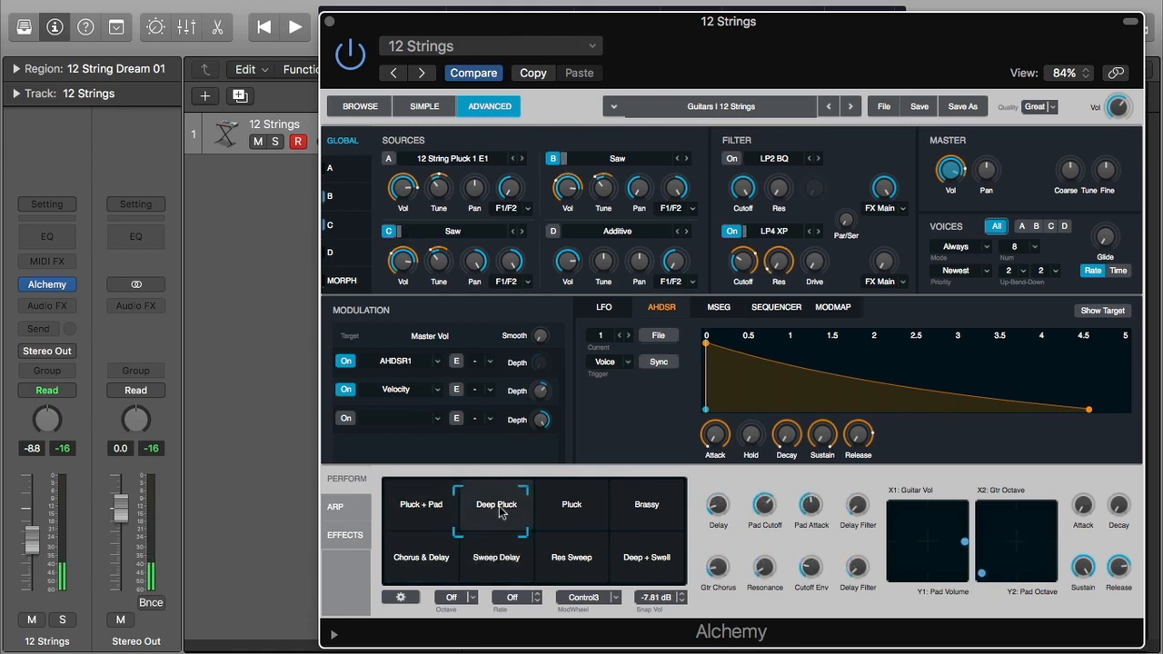
click(556, 514)
click(625, 512)
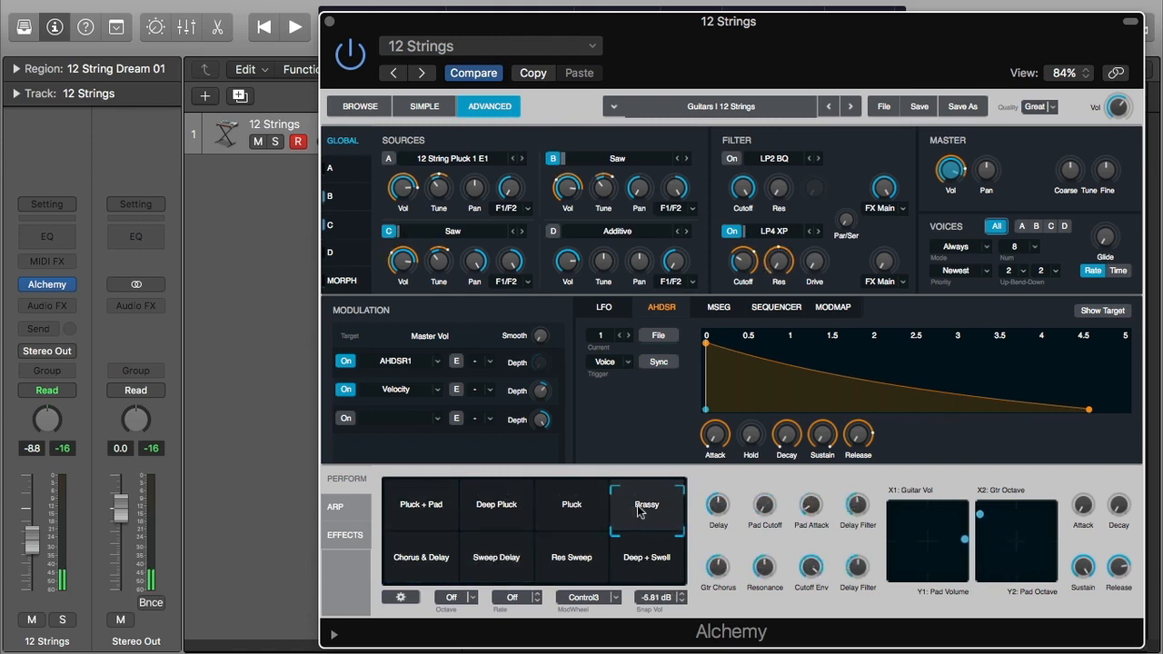
click(629, 556)
click(590, 563)
click(491, 558)
click(425, 525)
drag(425, 521, 395, 559)
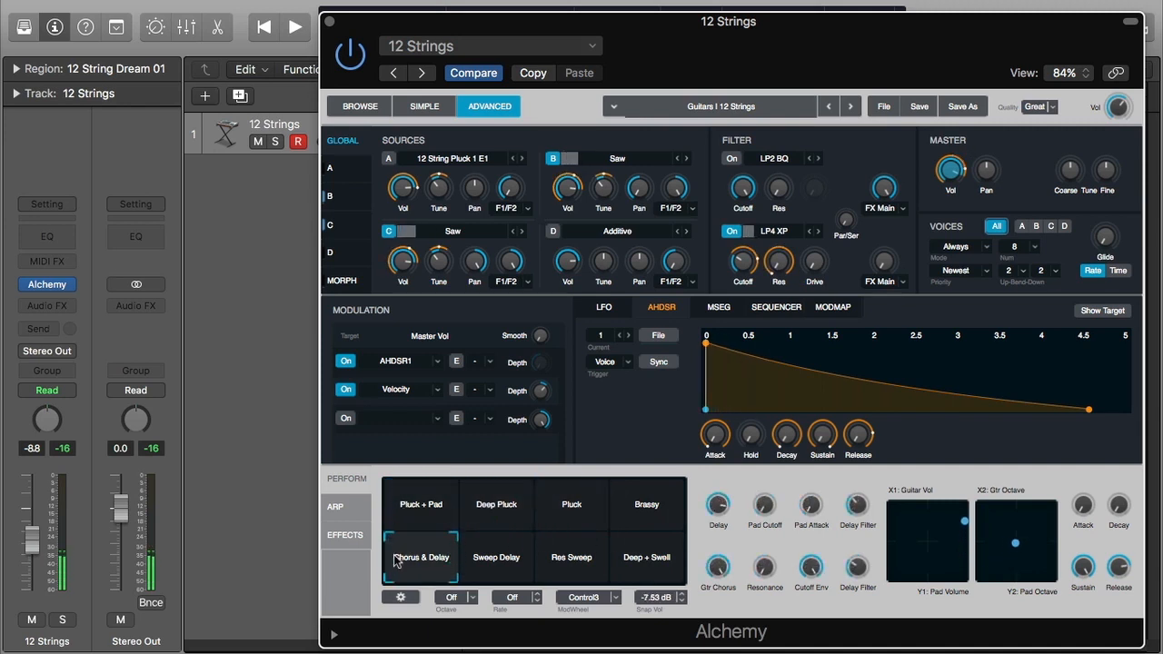
drag(395, 559, 385, 491)
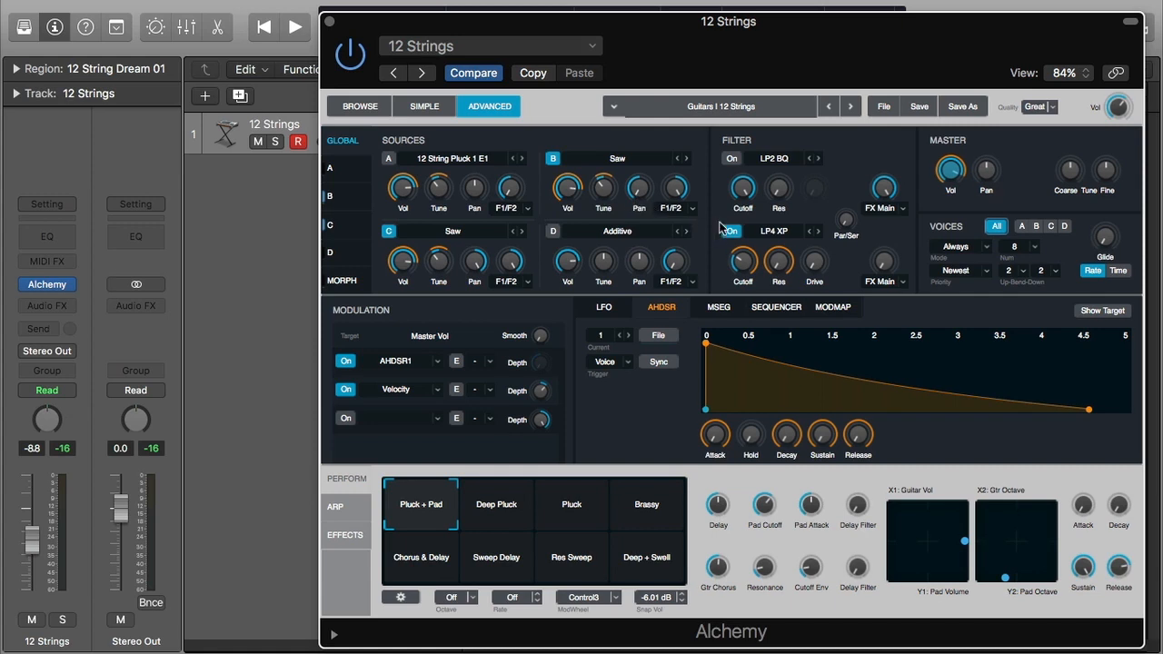
Set source B's coarse tuning to -23 semitones and view the modulation of its volume and of the second filter's cutoff
drag(606, 194, 613, 205)
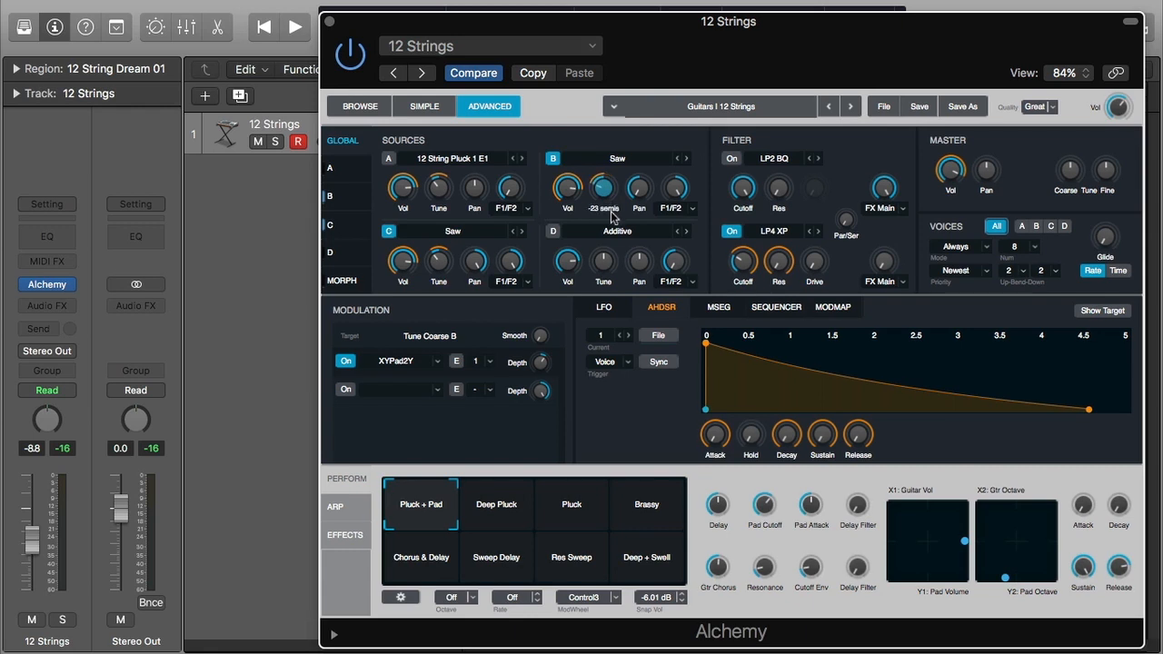
mouse_move(605, 193)
mouse_down()
mouse_move(611, 160)
mouse_move(607, 195)
mouse_up()
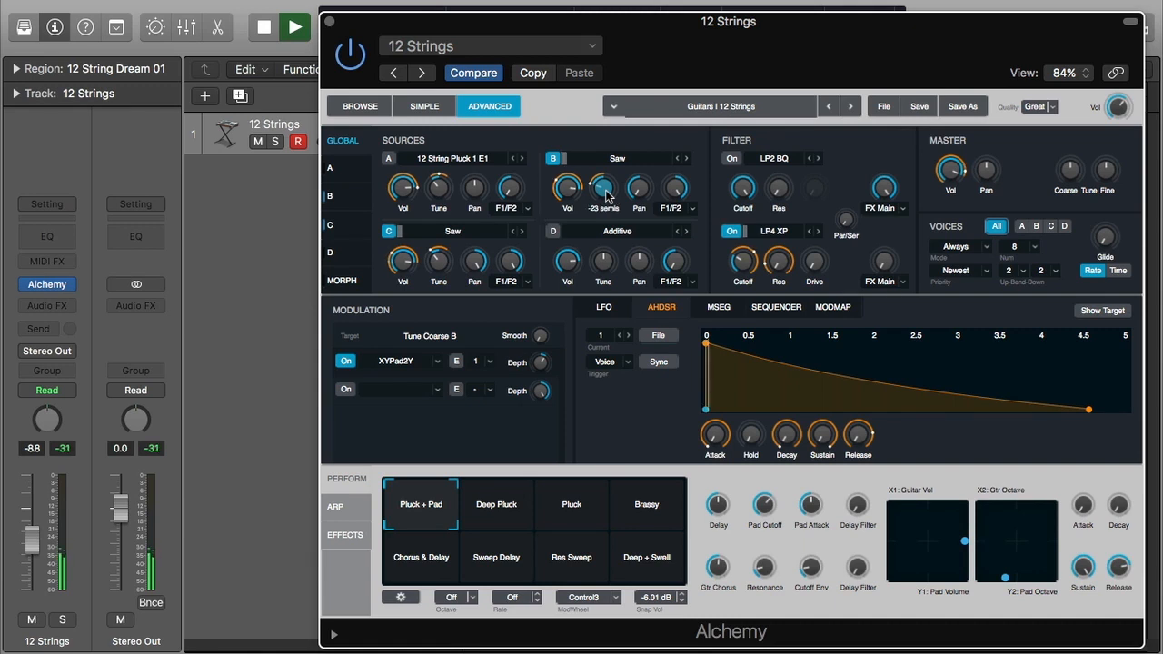
click(567, 189)
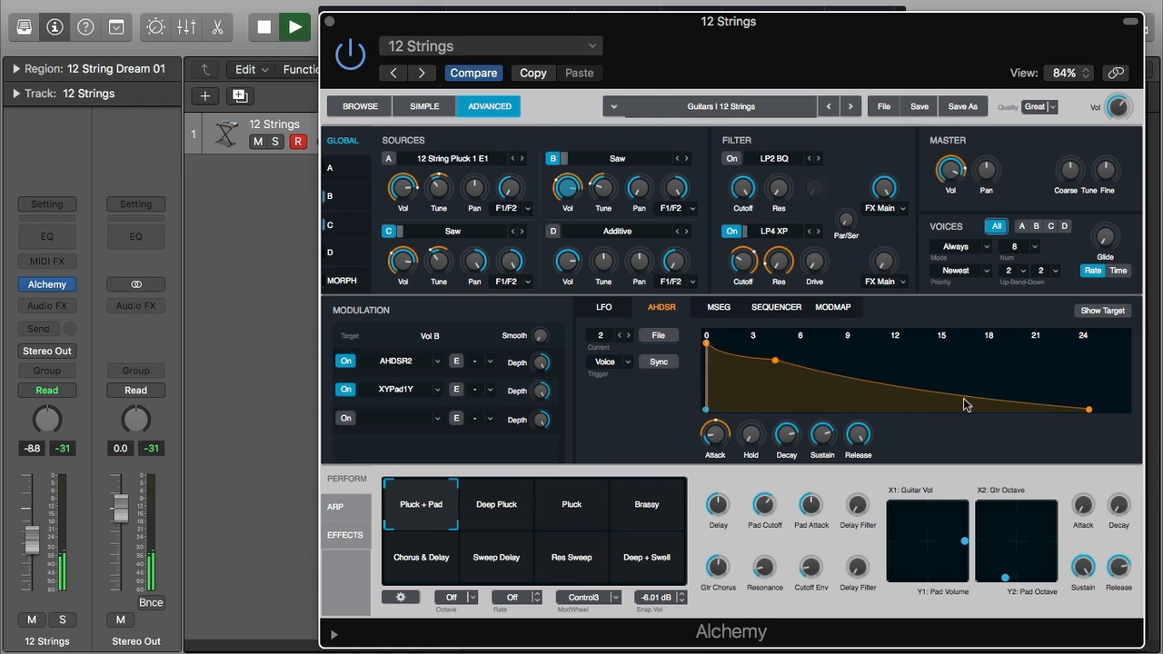
click(604, 189)
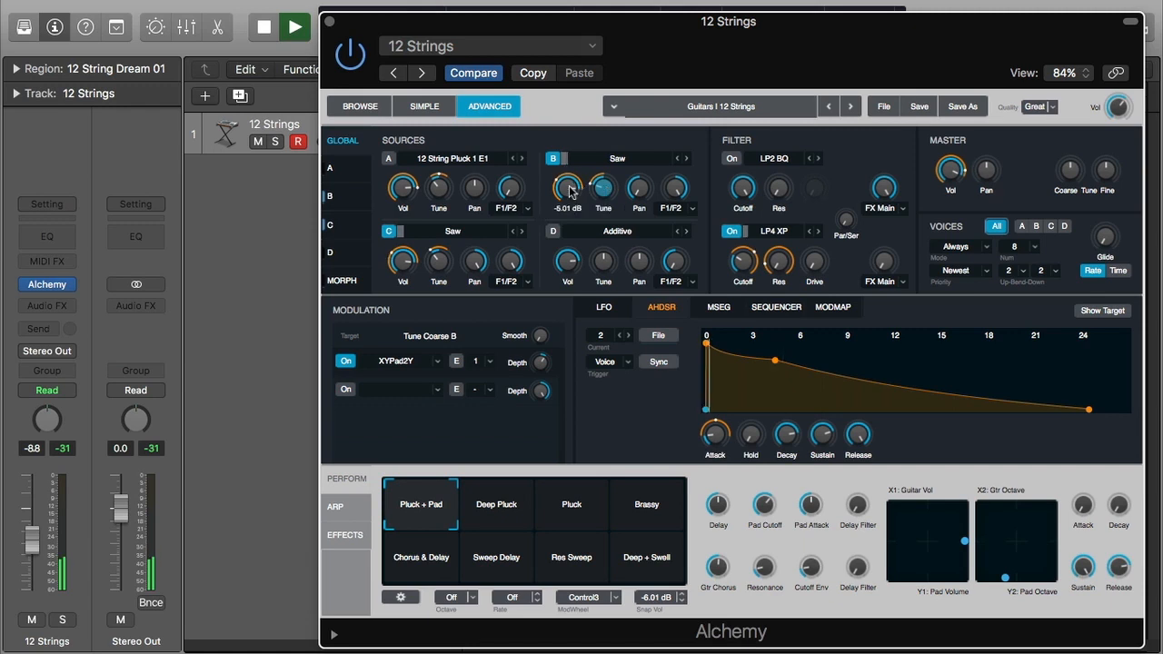
click(745, 263)
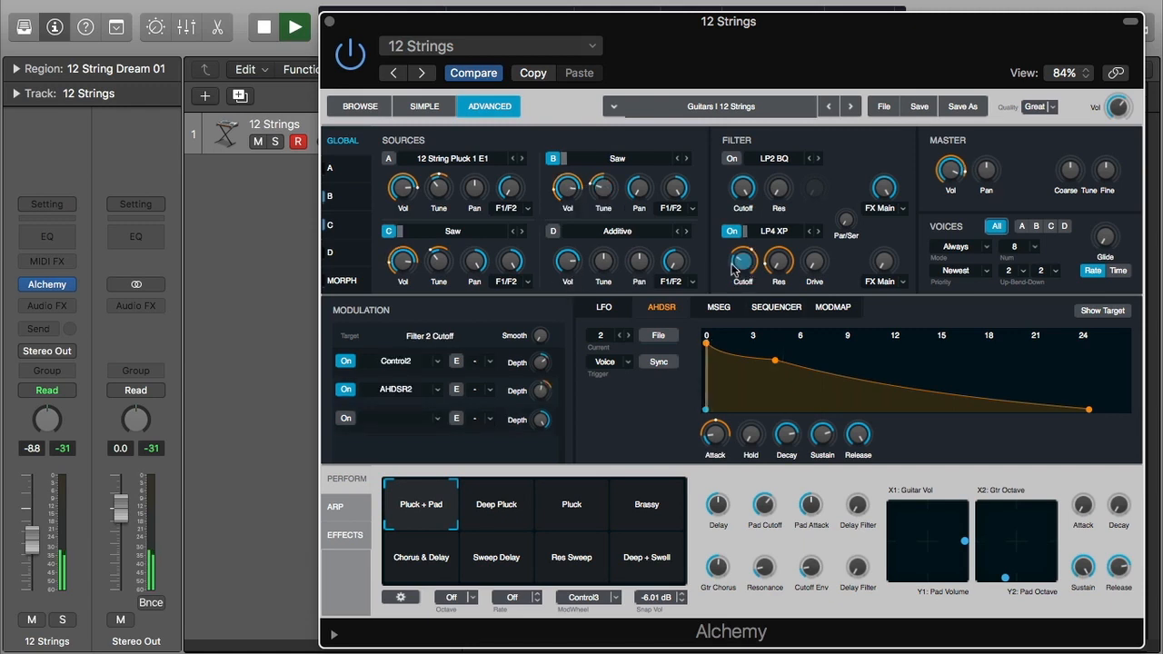
Lower source B's volume to about -18.1 dB and raise its coarse tuning to about the centre
click(567, 188)
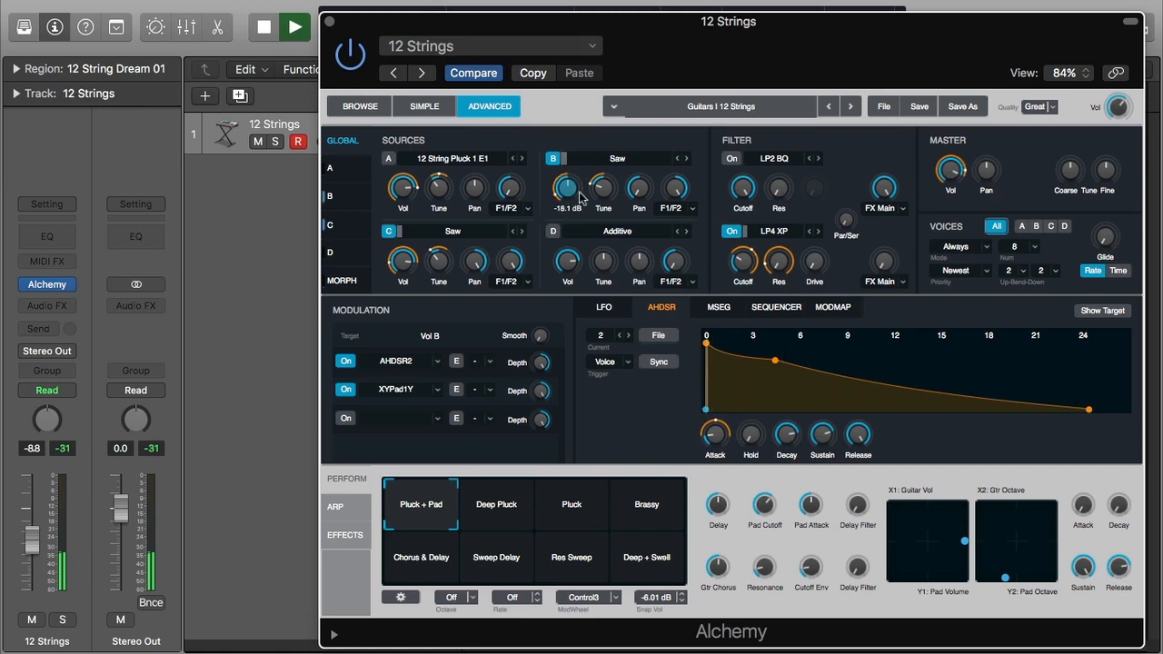
click(604, 189)
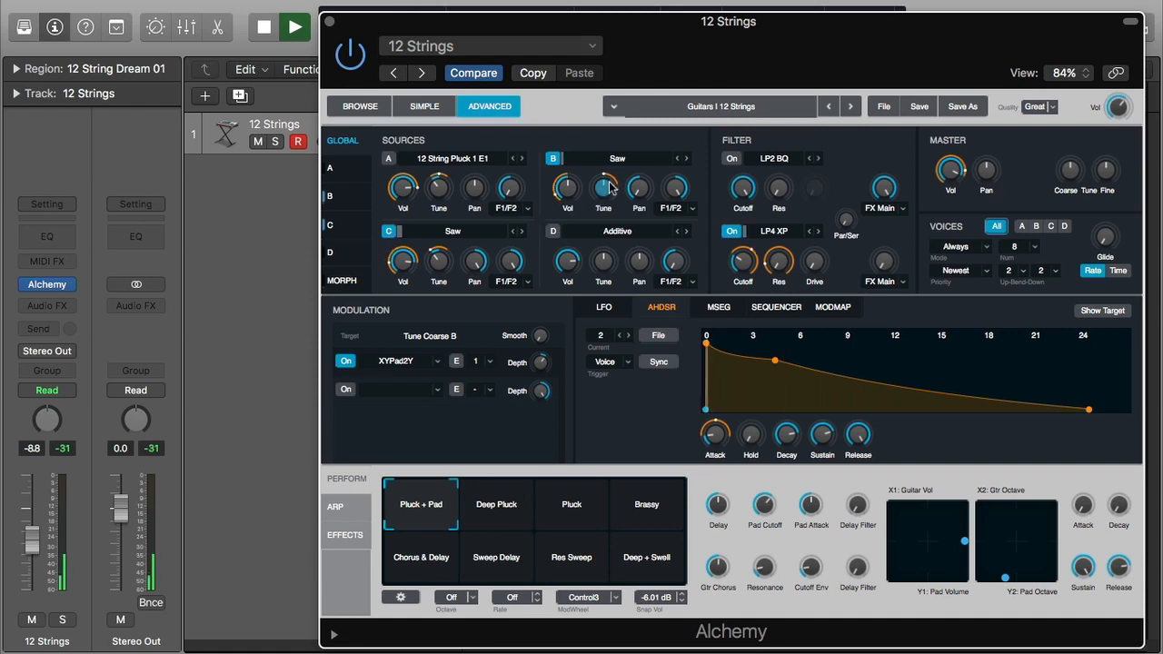
Reduce the attack and decay of AHDSR envelope 2 to their minimum
click(1082, 568)
mouse_move(1084, 520)
mouse_move(720, 441)
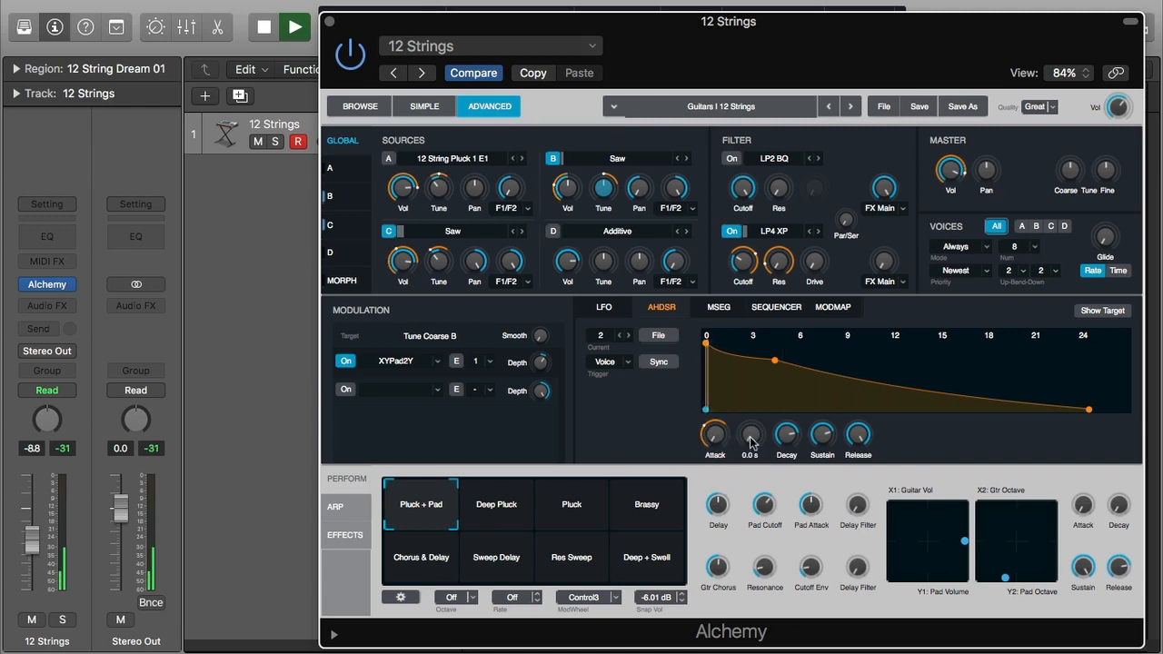
drag(791, 438, 794, 559)
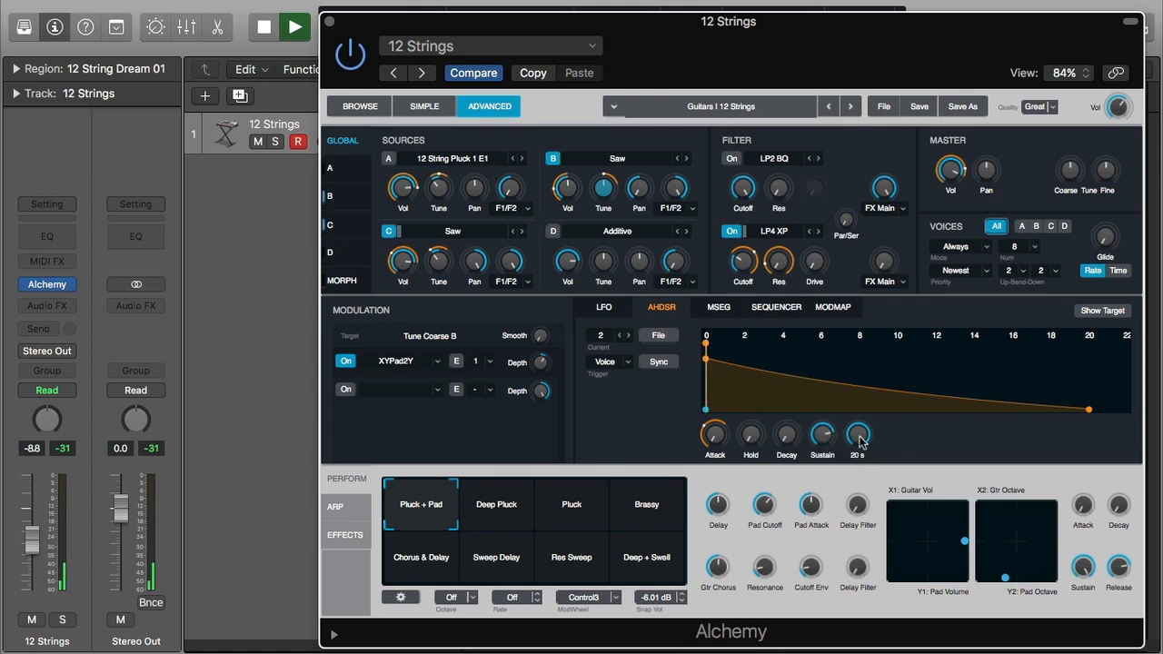
Shorten the release of AHDSR envelope 2 to about 0.085 s, lower source B's coarse tuning and stop playback
drag(862, 440, 872, 545)
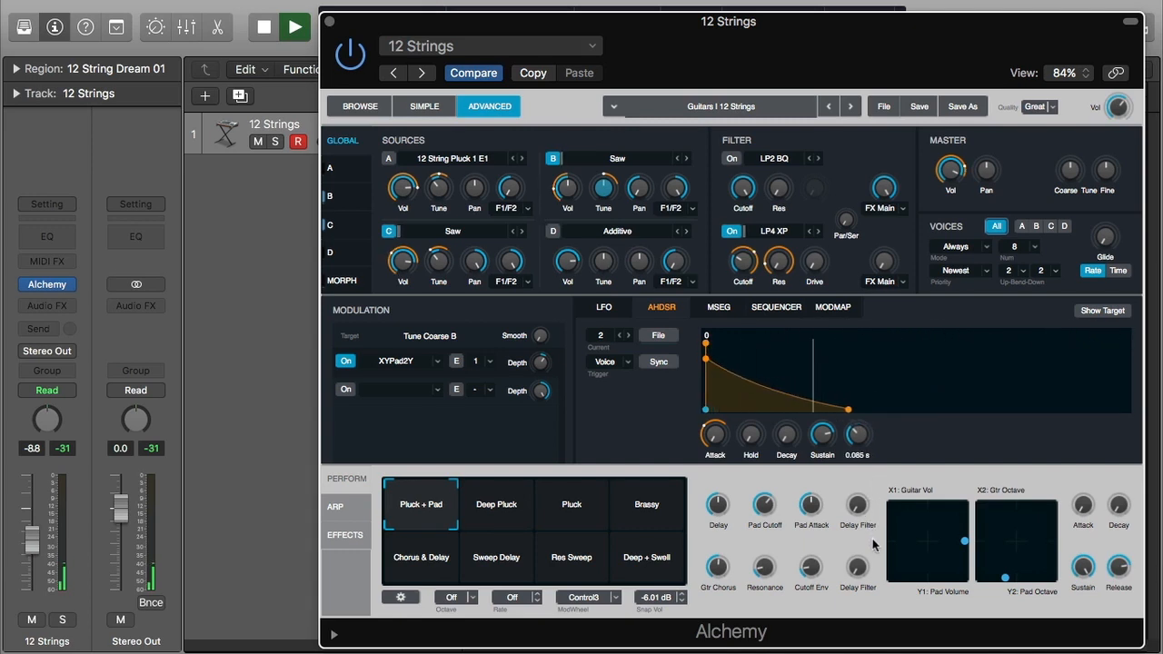
click(570, 193)
drag(604, 194, 617, 236)
mouse_move(639, 38)
mouse_down()
mouse_move(586, 214)
mouse_move(599, 103)
mouse_move(611, 234)
mouse_move(606, 47)
mouse_move(639, 38)
mouse_up()
key(space)
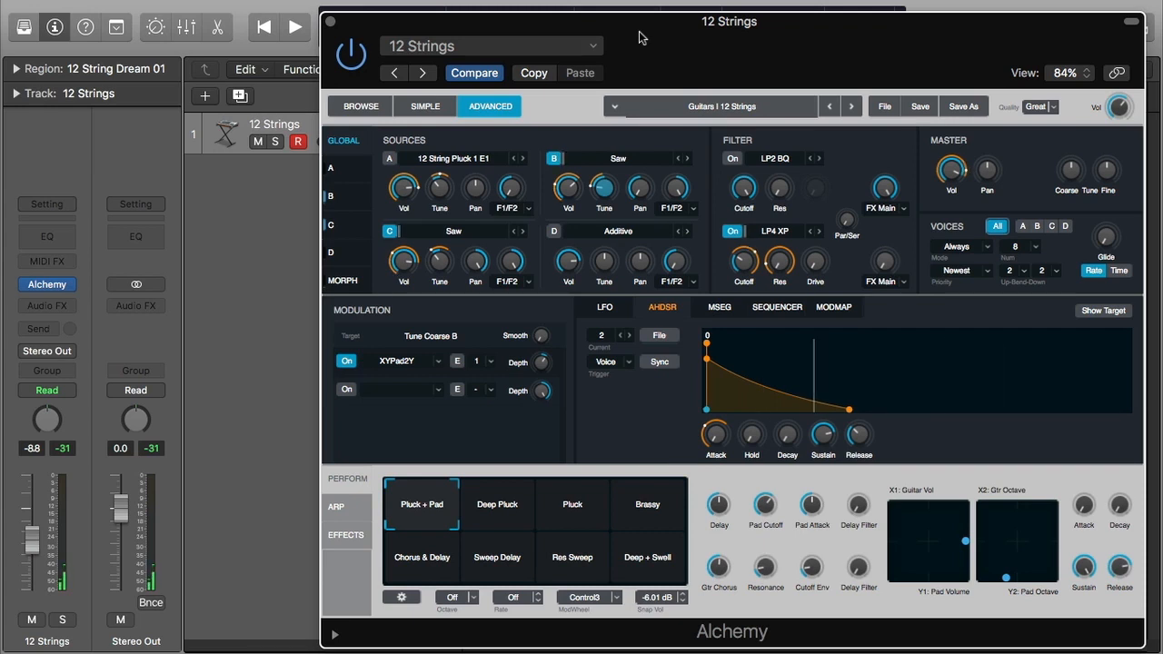
Readjust source B's volume to about the centre and raise the 12 Strings track fader to -5.4 dB
mouse_move(570, 195)
drag(570, 195, 573, 187)
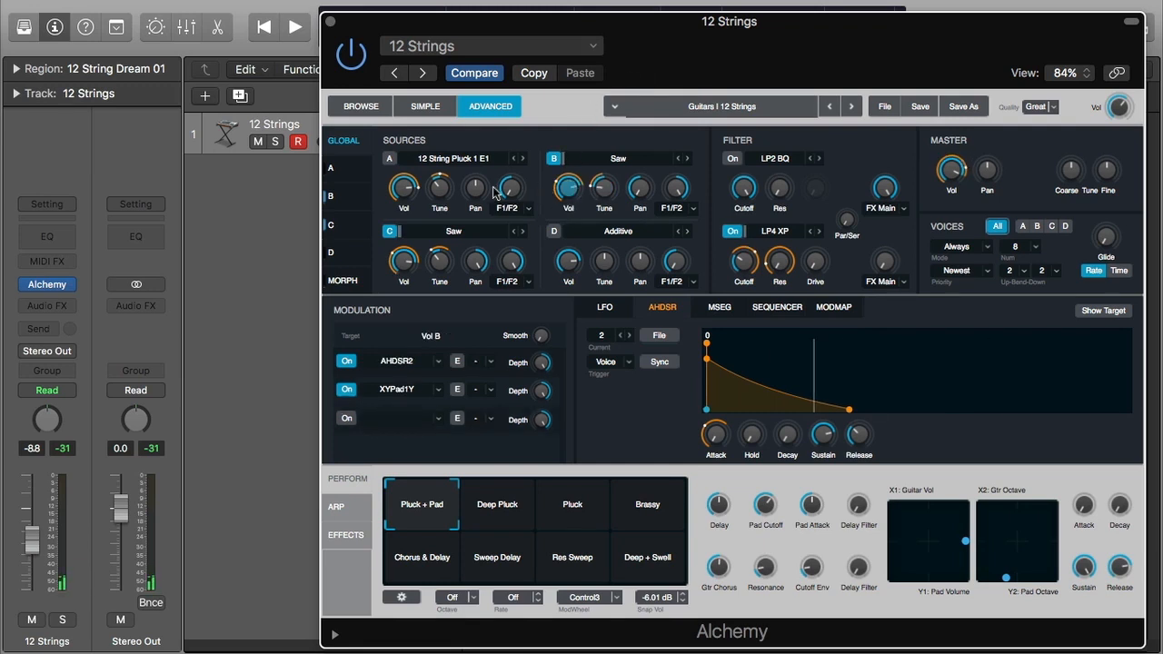
click(569, 260)
drag(569, 254, 573, 263)
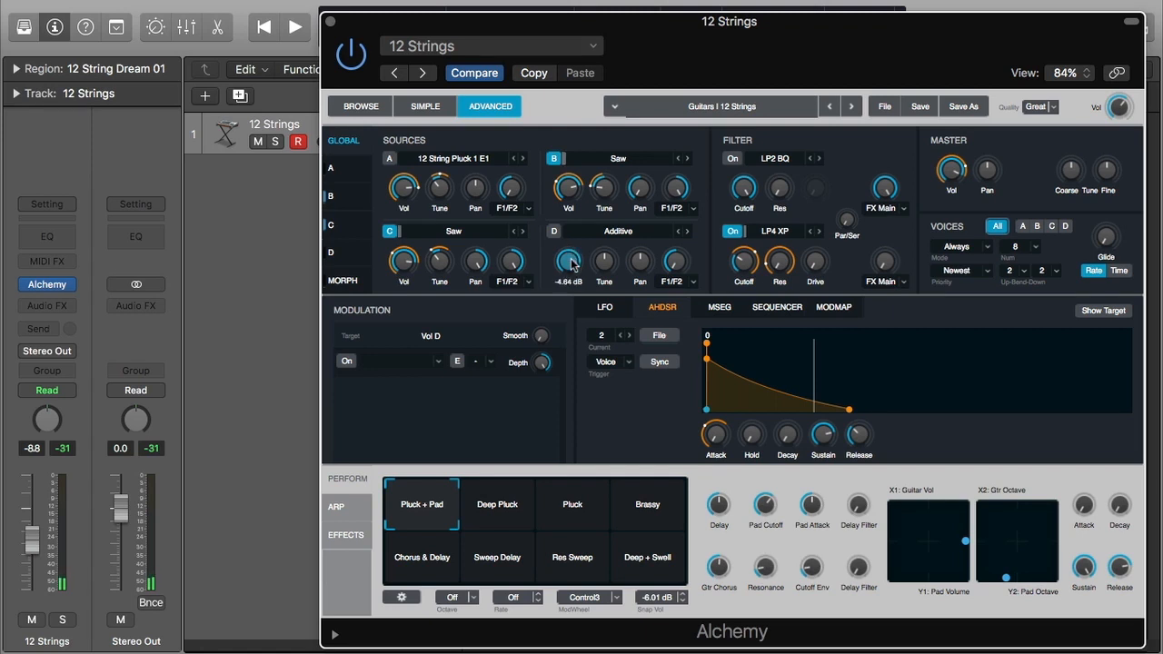
click(568, 187)
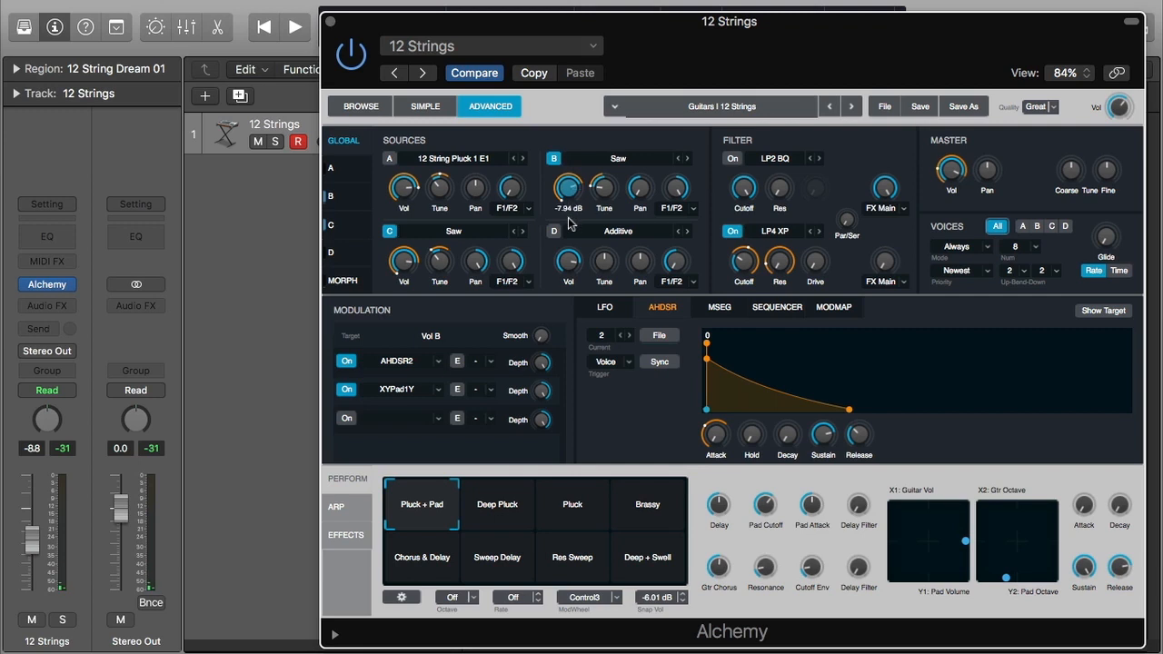
drag(37, 556, 34, 536)
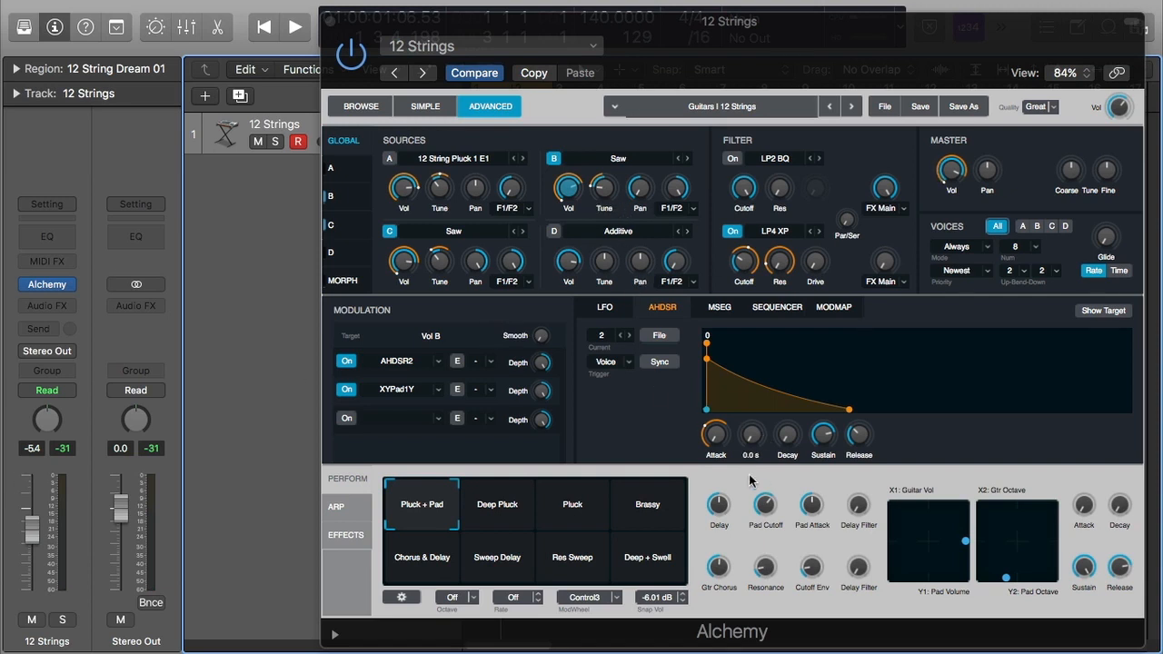
drag(570, 192, 570, 205)
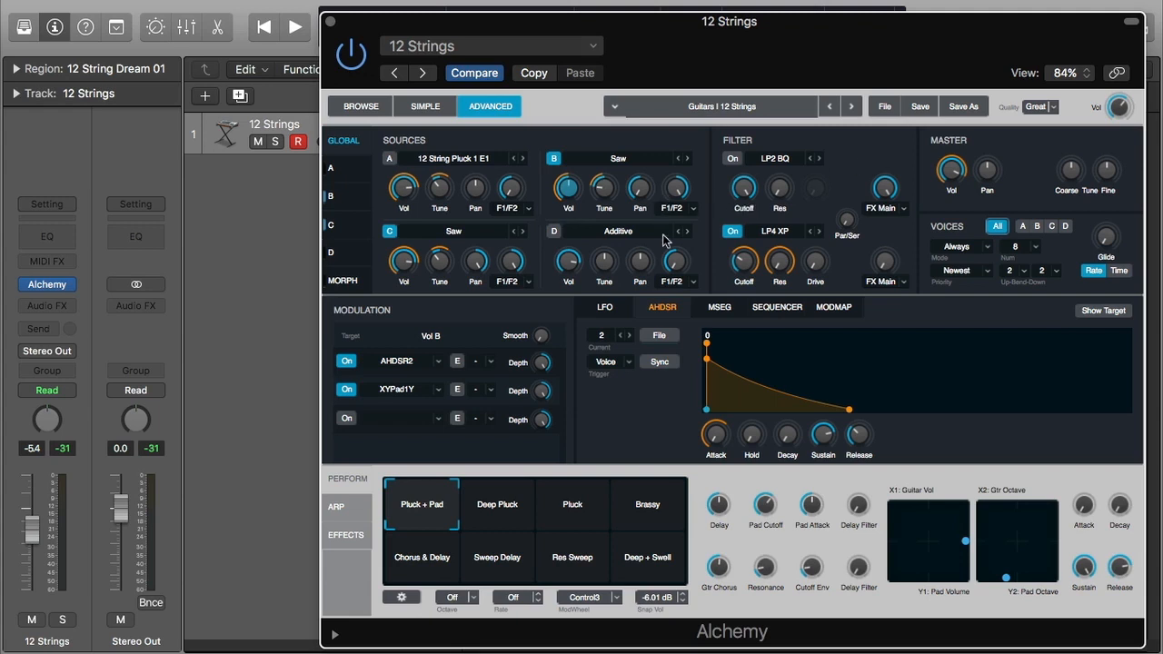
Turn on the first filter and browse its available filter types
mouse_move(715, 441)
click(732, 159)
click(784, 158)
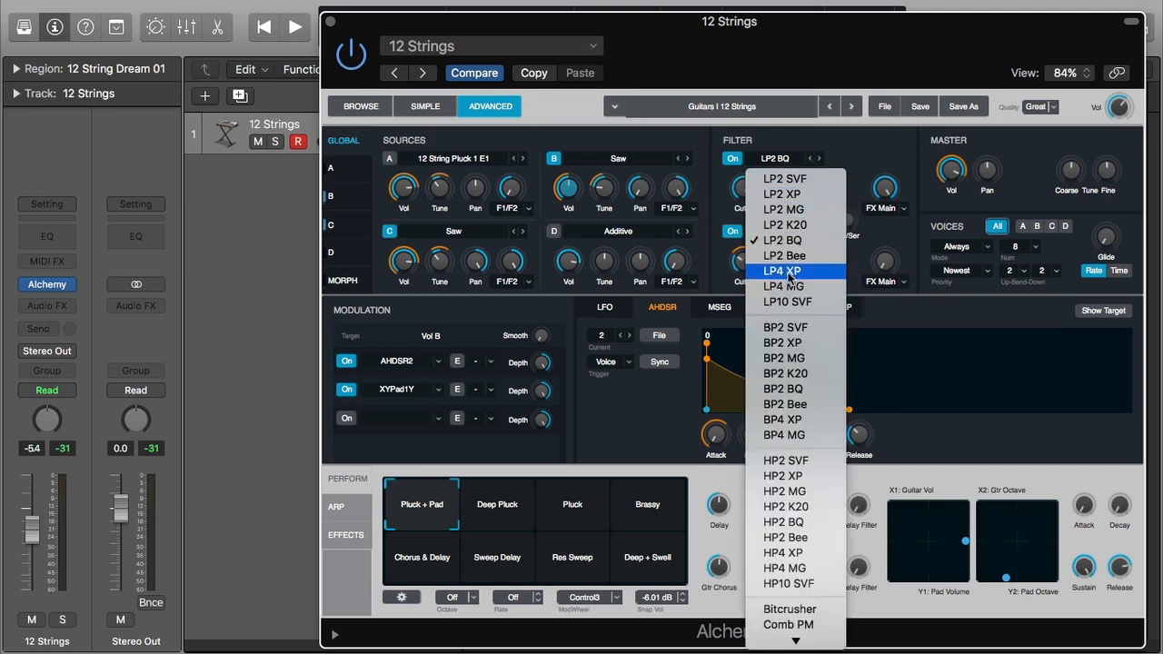
click(895, 316)
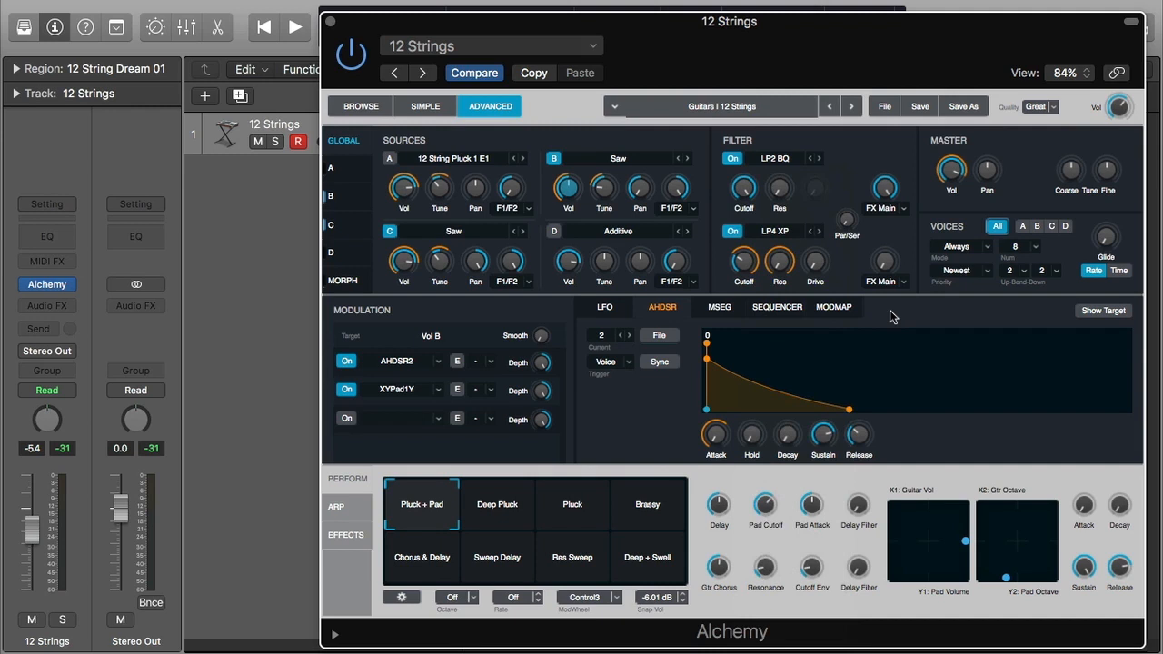
Turn on source A, start playback and lower the source's volume to about -9.3 dB
click(389, 159)
key(space)
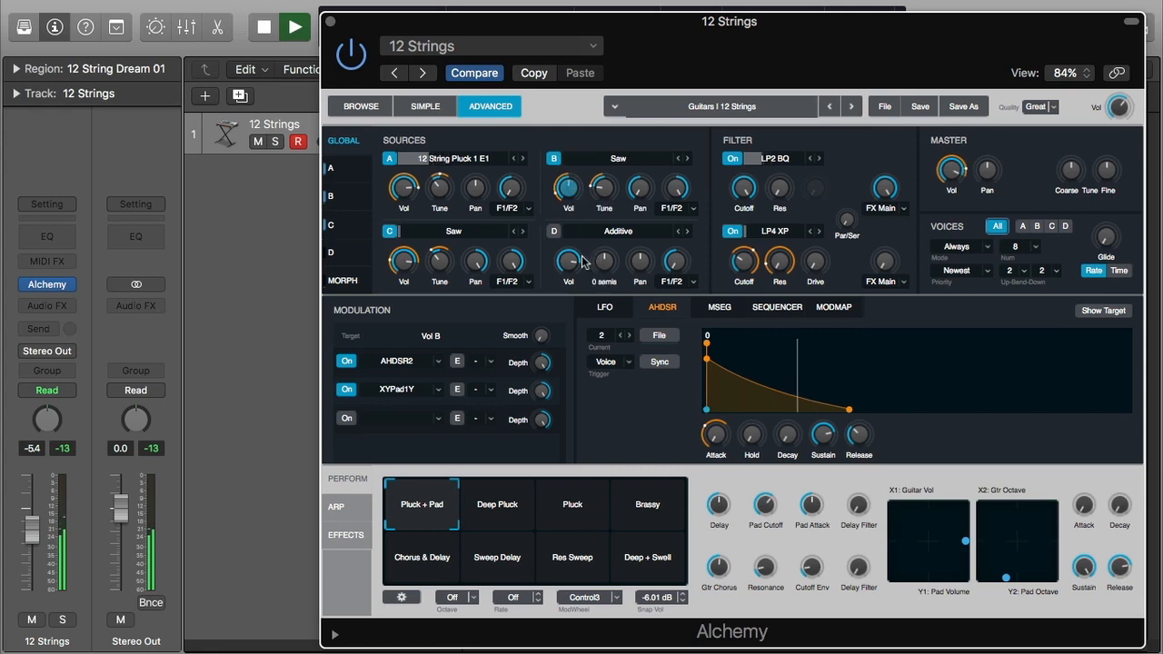
click(408, 188)
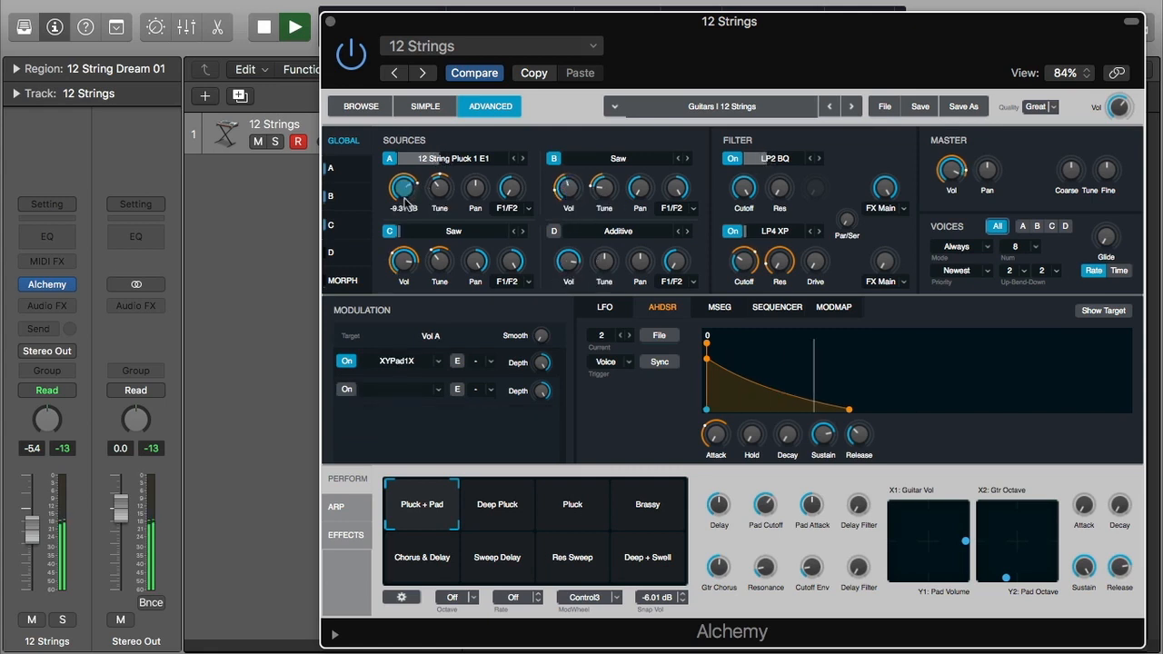
Compare the sound with the first filter off and on, and audition its LP10 SVF and Formant types
click(783, 156)
click(734, 162)
click(734, 161)
click(734, 162)
click(778, 158)
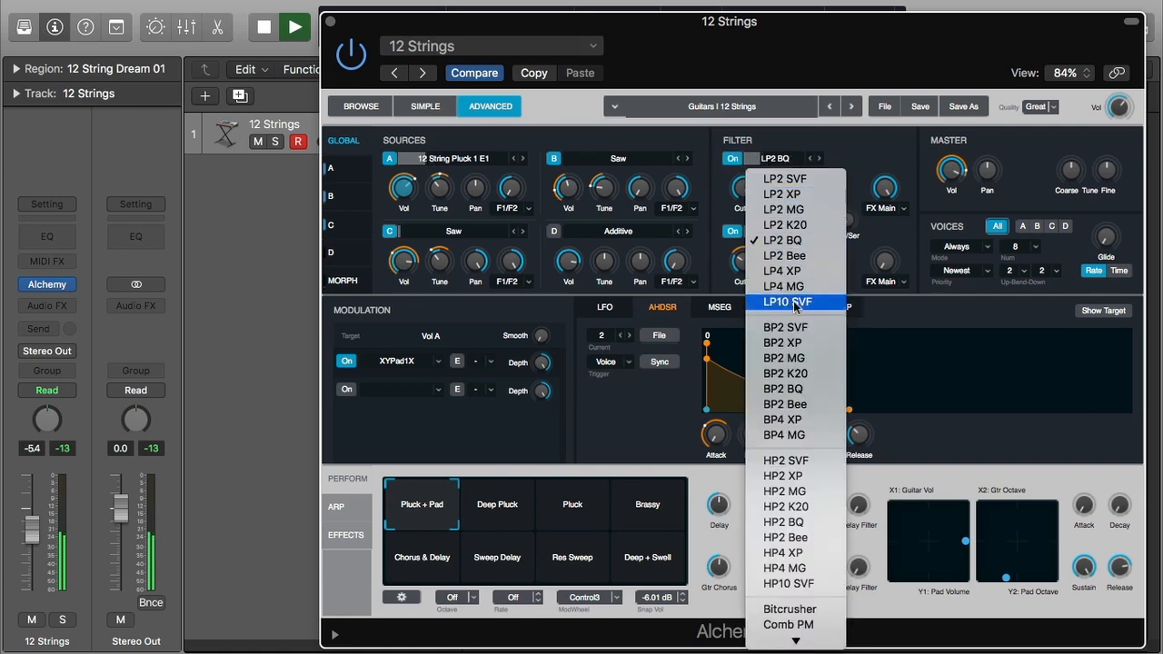
click(787, 302)
click(787, 160)
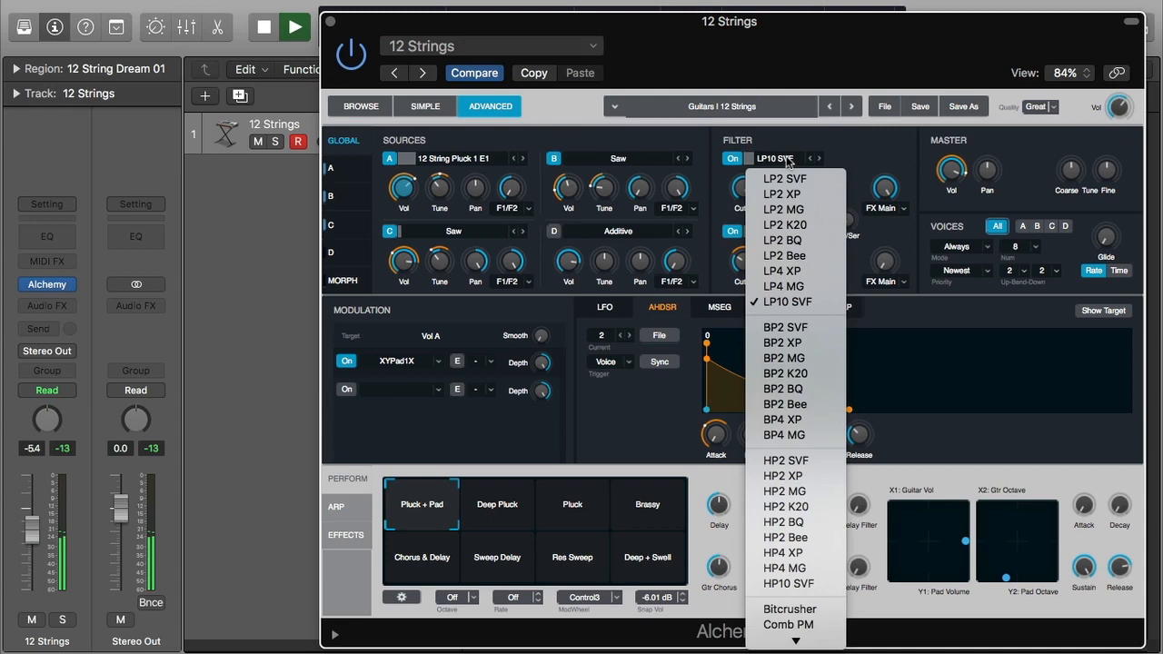
mouse_move(788, 641)
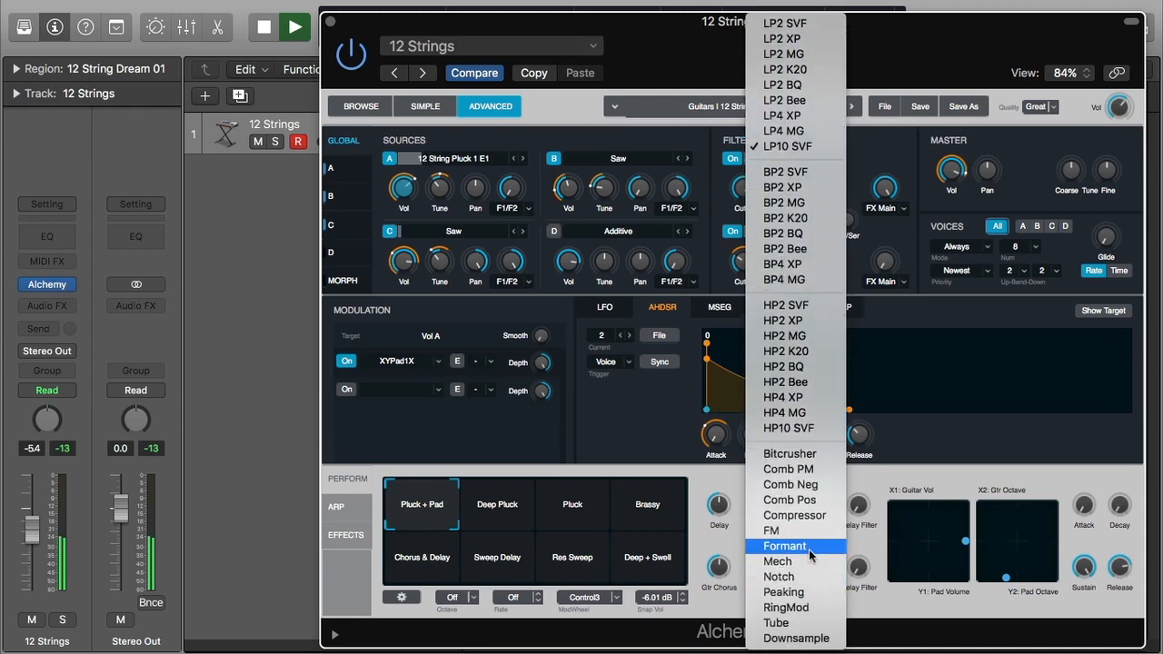
click(807, 546)
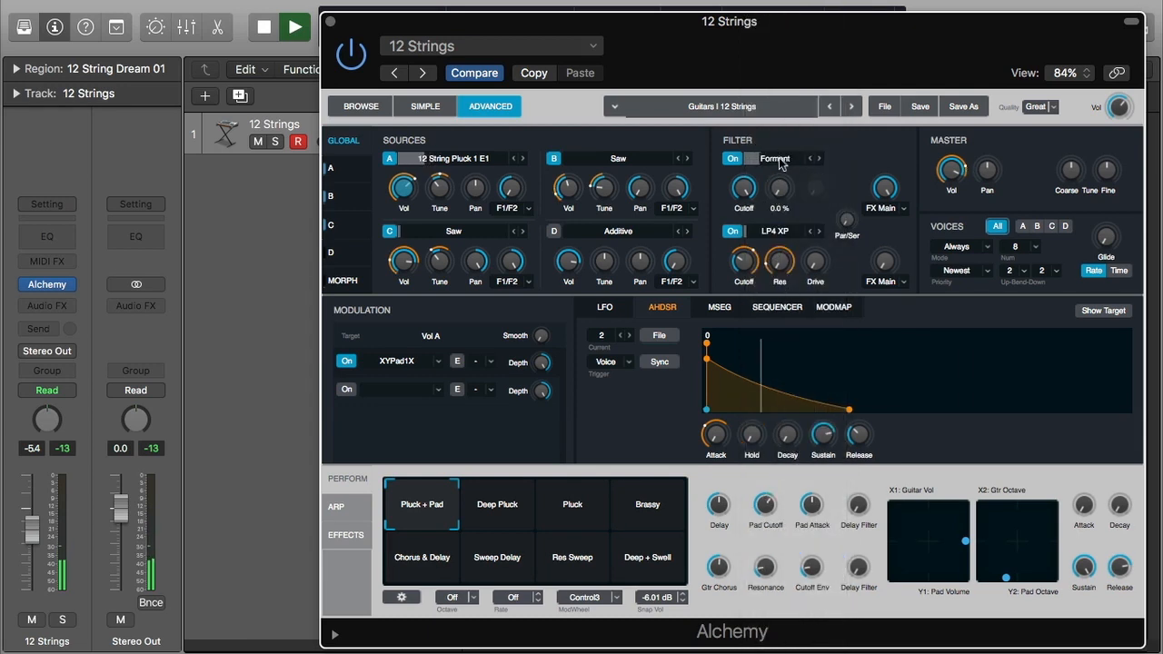
Set the first filter's type to Notch and sweep its cutoff and amount during playback
click(778, 157)
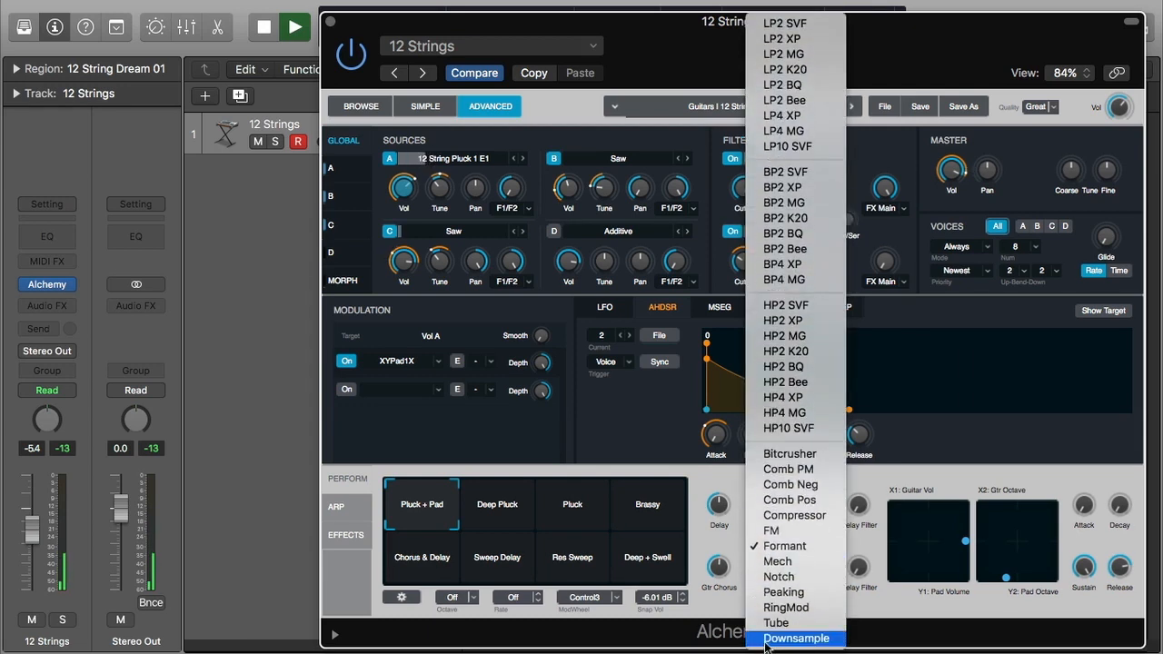
click(815, 576)
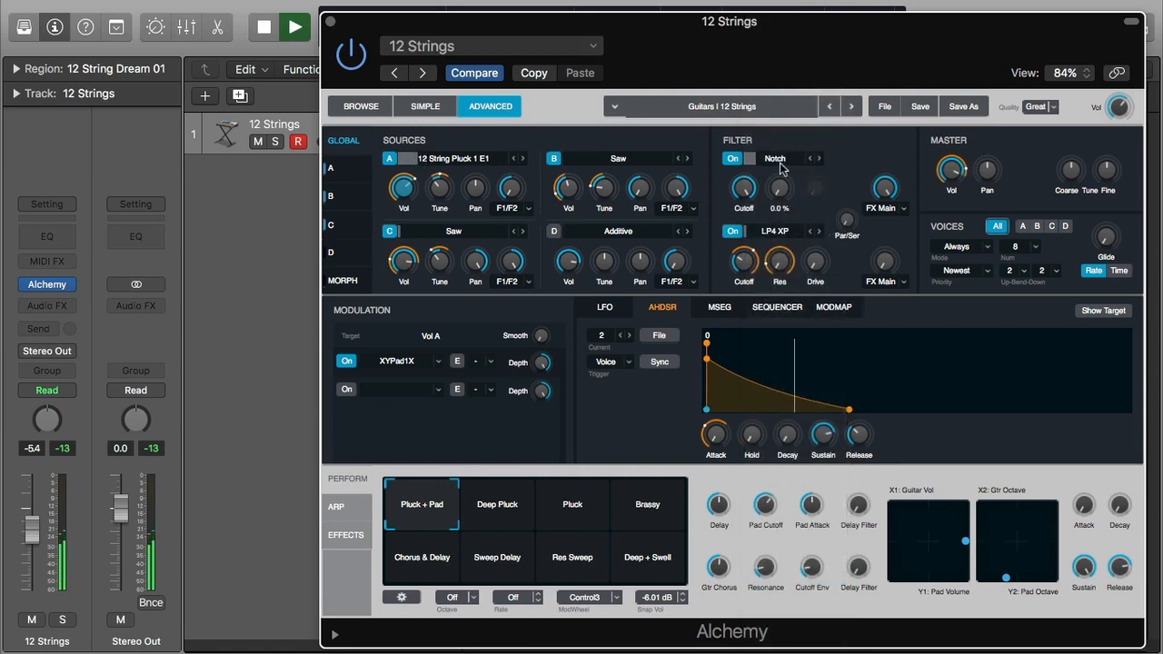
mouse_move(744, 191)
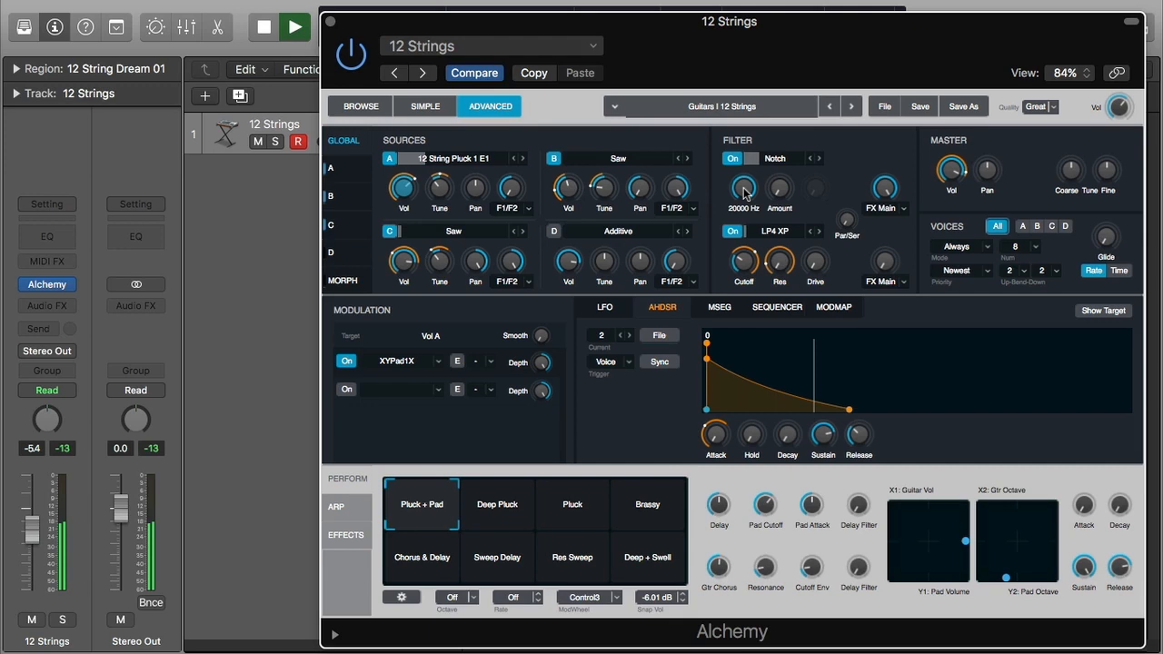
drag(744, 191, 755, 235)
drag(780, 187, 799, 107)
drag(744, 189, 745, 275)
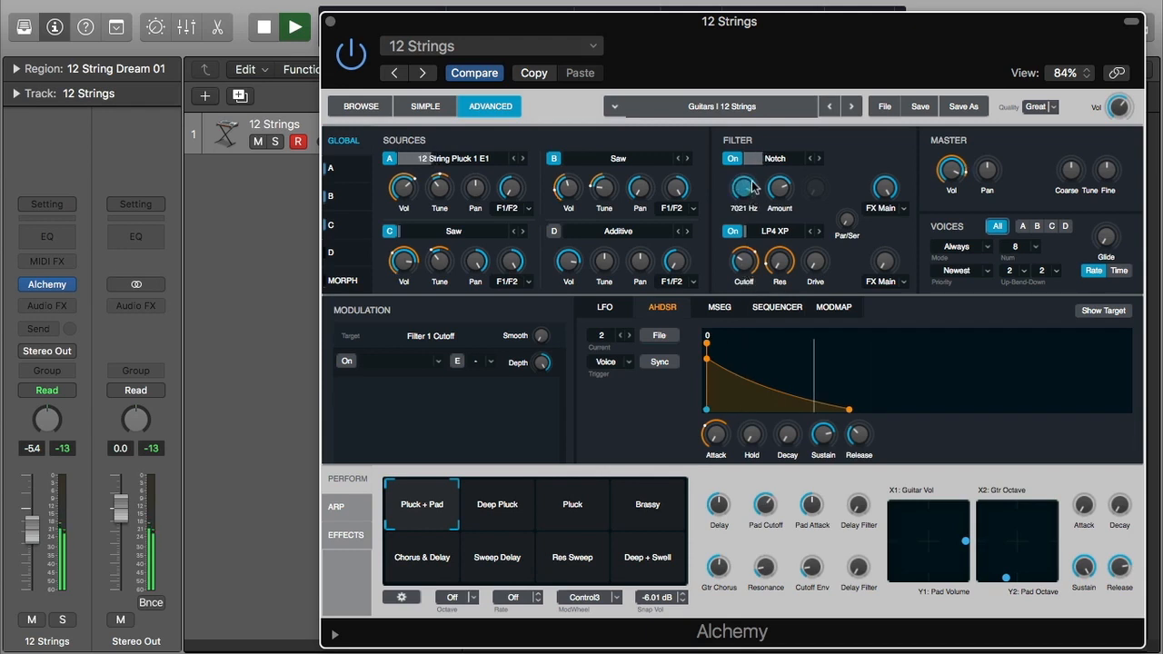
drag(760, 161, 783, 214)
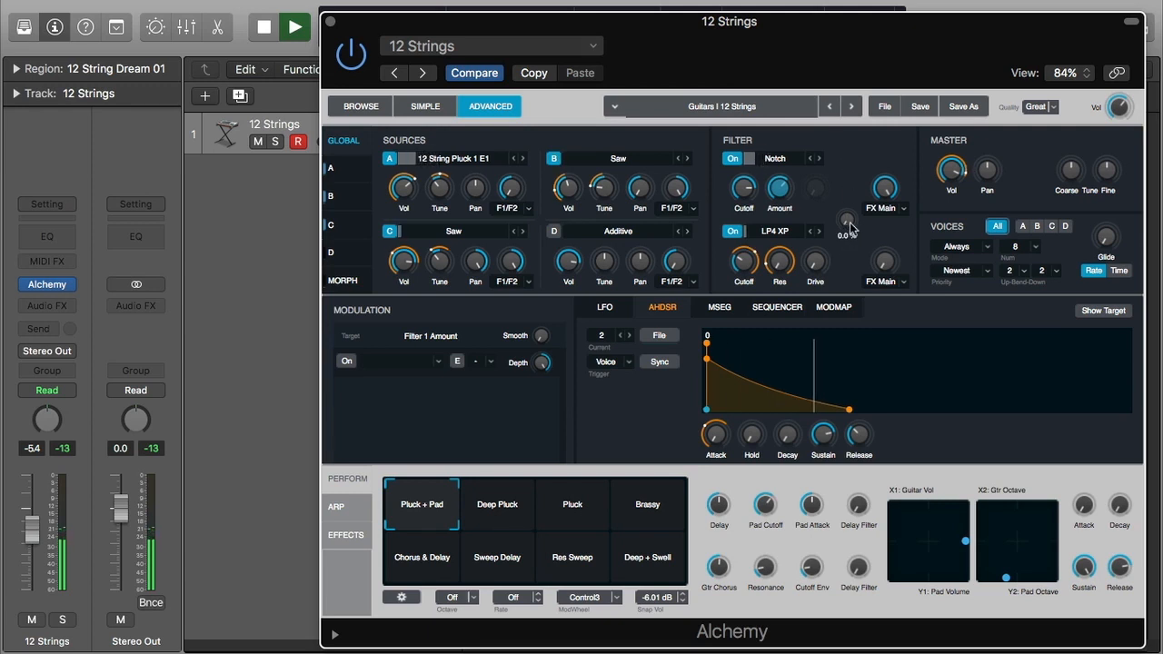
Set the filters' Par/Ser mix to about 87.7% and the first filter's cutoff to about 26 Hz with an amount of about 85.9%
drag(850, 228, 873, 96)
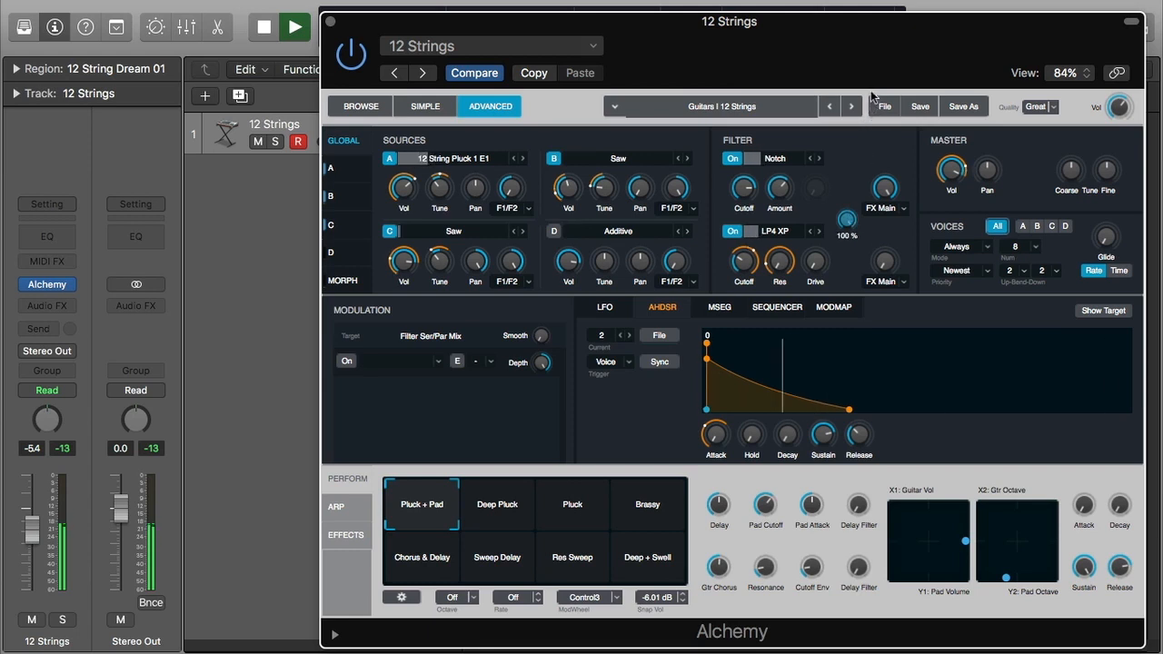
mouse_move(868, 141)
mouse_down()
mouse_move(866, 229)
mouse_move(874, 125)
mouse_up()
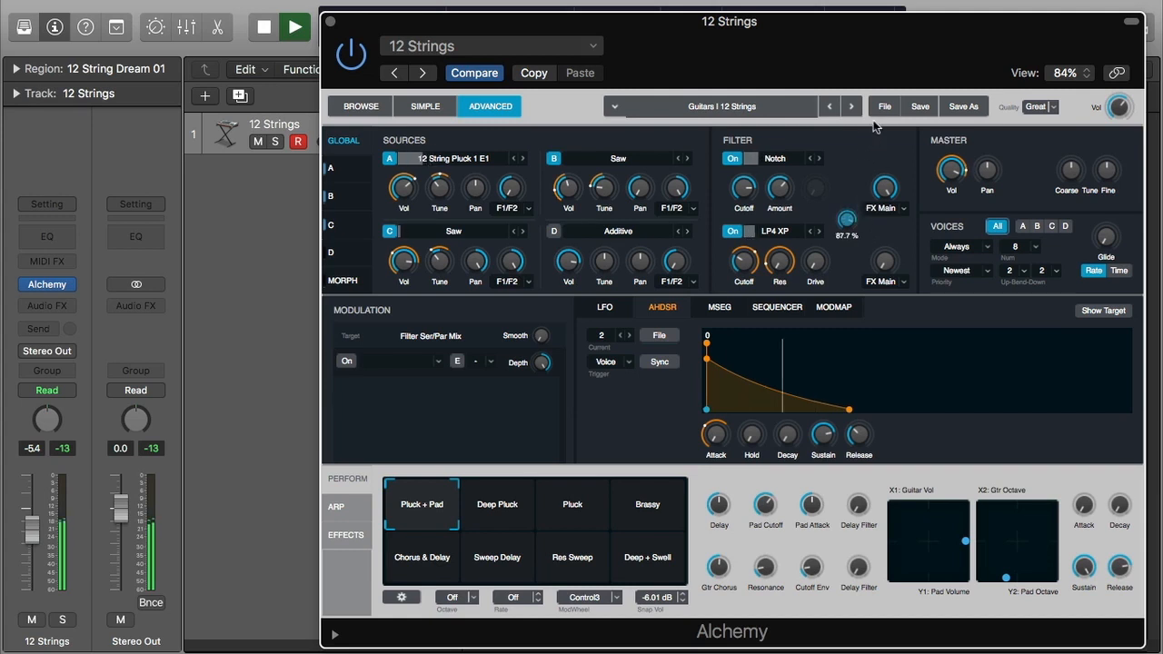
click(743, 187)
drag(747, 229, 737, 269)
click(787, 199)
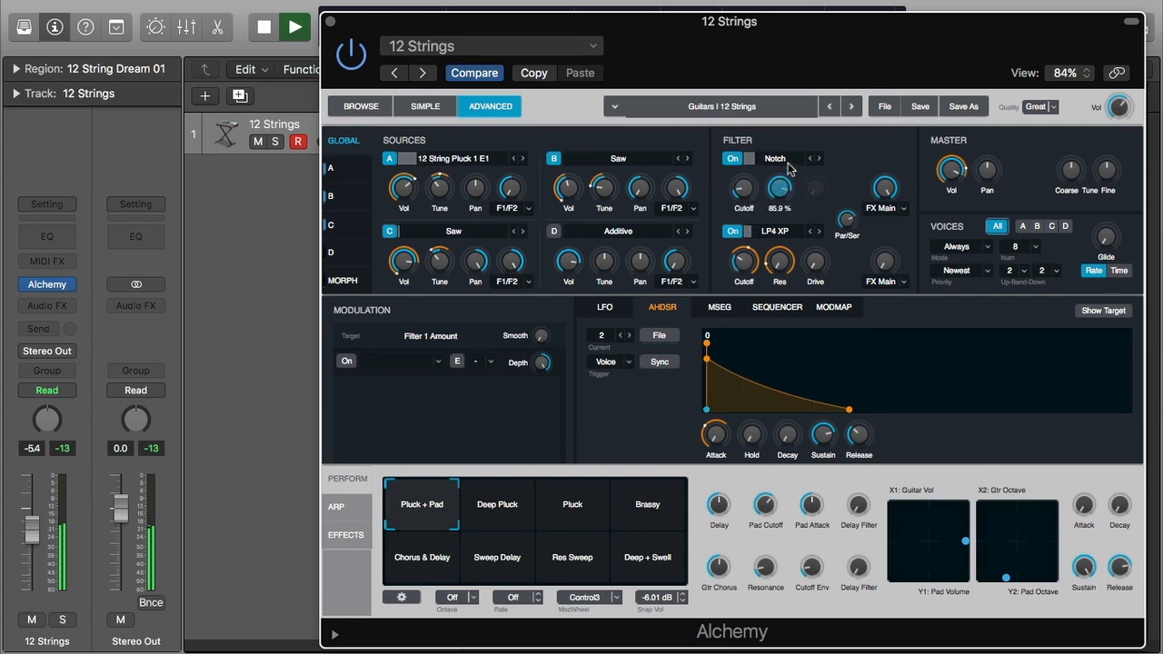
drag(745, 194, 747, 202)
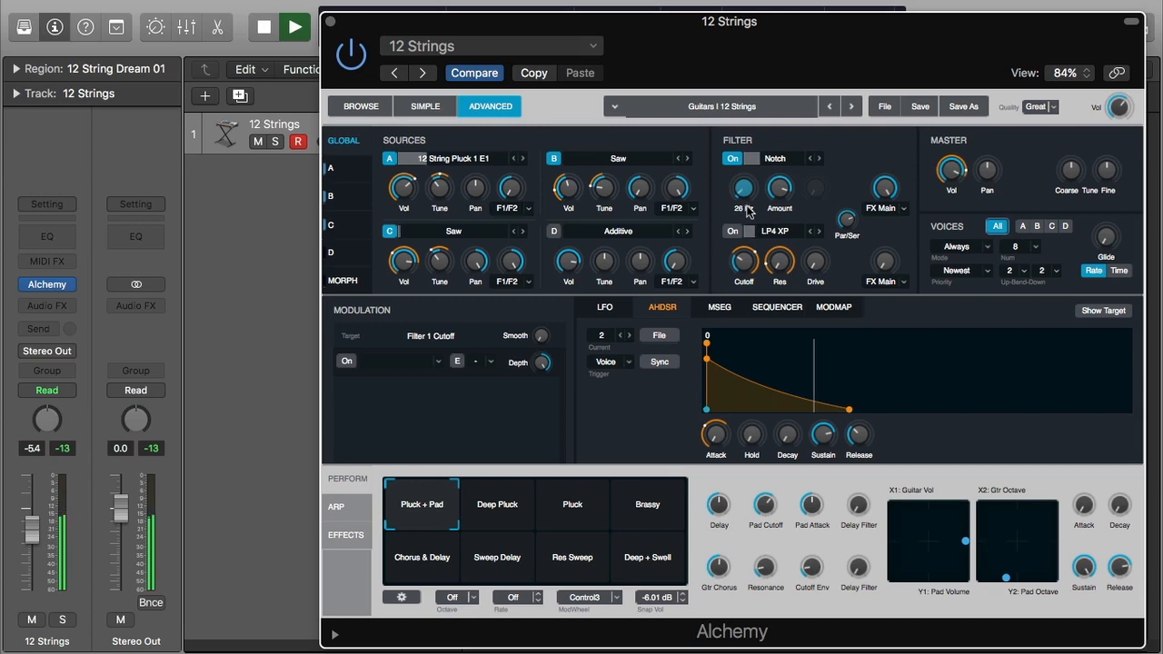
Vary the Par/Ser mix with the second filter off, stopping and restarting playback to compare the sound
click(843, 231)
drag(845, 238, 872, 219)
key(space)
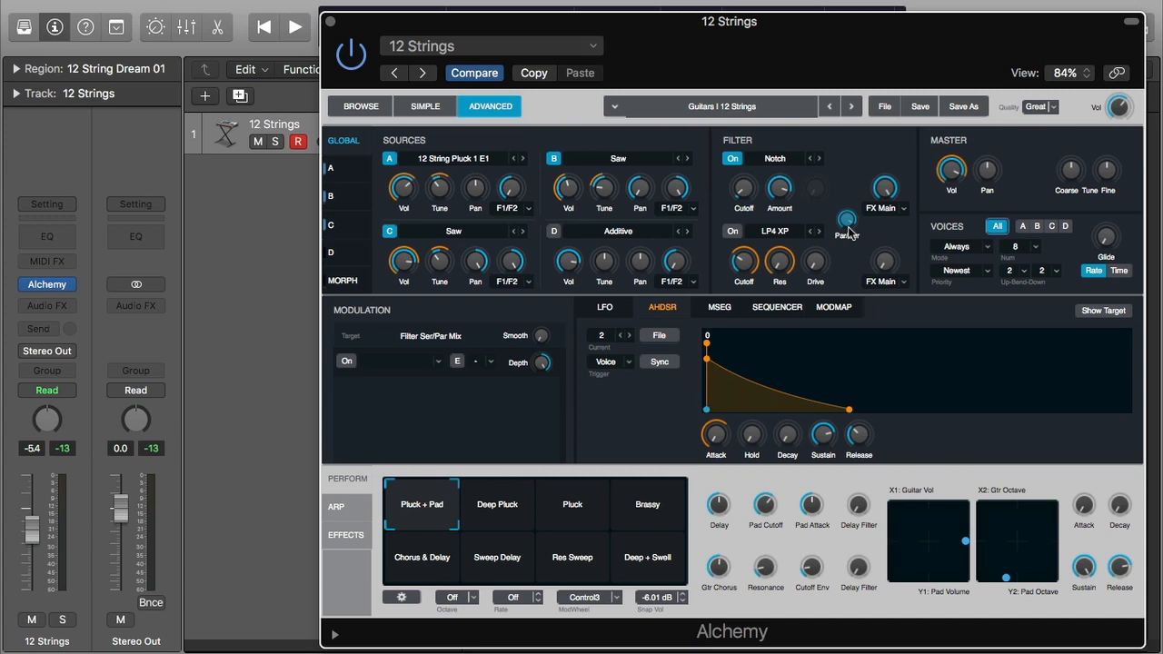
key(space)
mouse_move(848, 222)
mouse_down()
mouse_move(850, 327)
mouse_move(849, 230)
mouse_up()
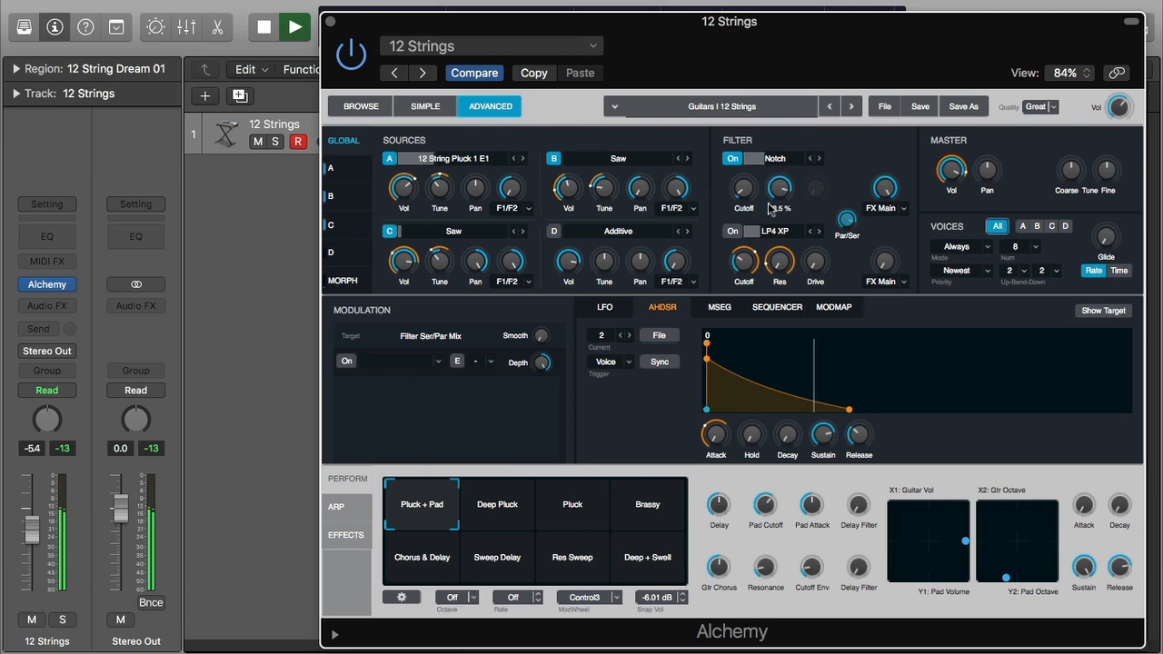
Turn the second filter back on and change its type to HP2 SVF
click(734, 233)
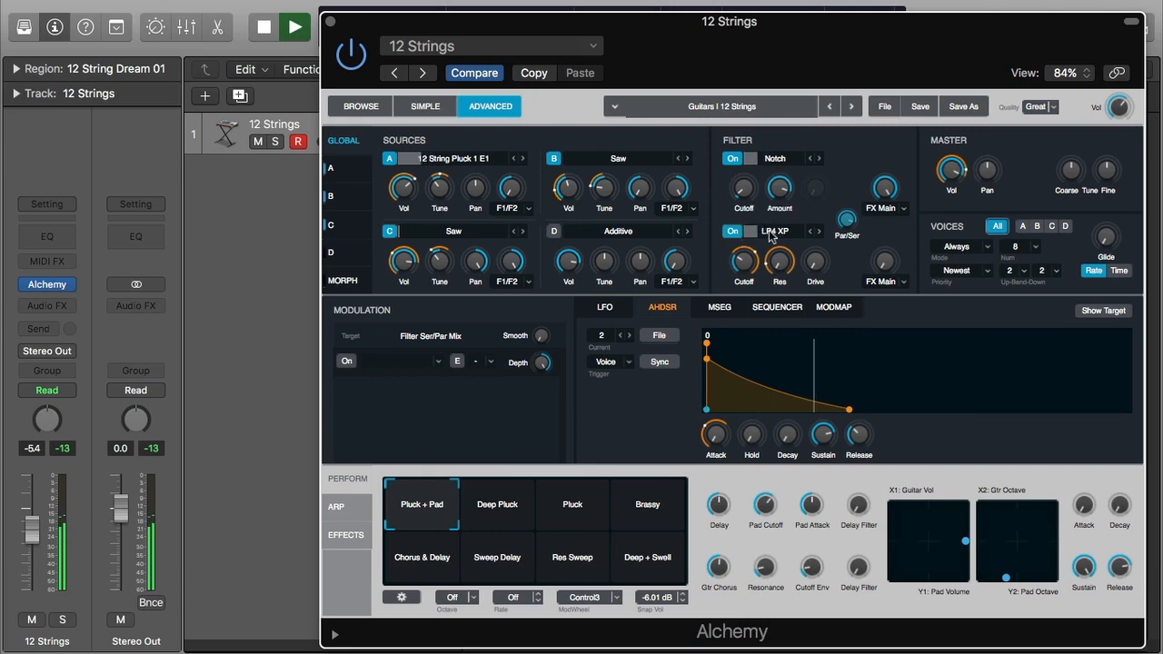
click(770, 233)
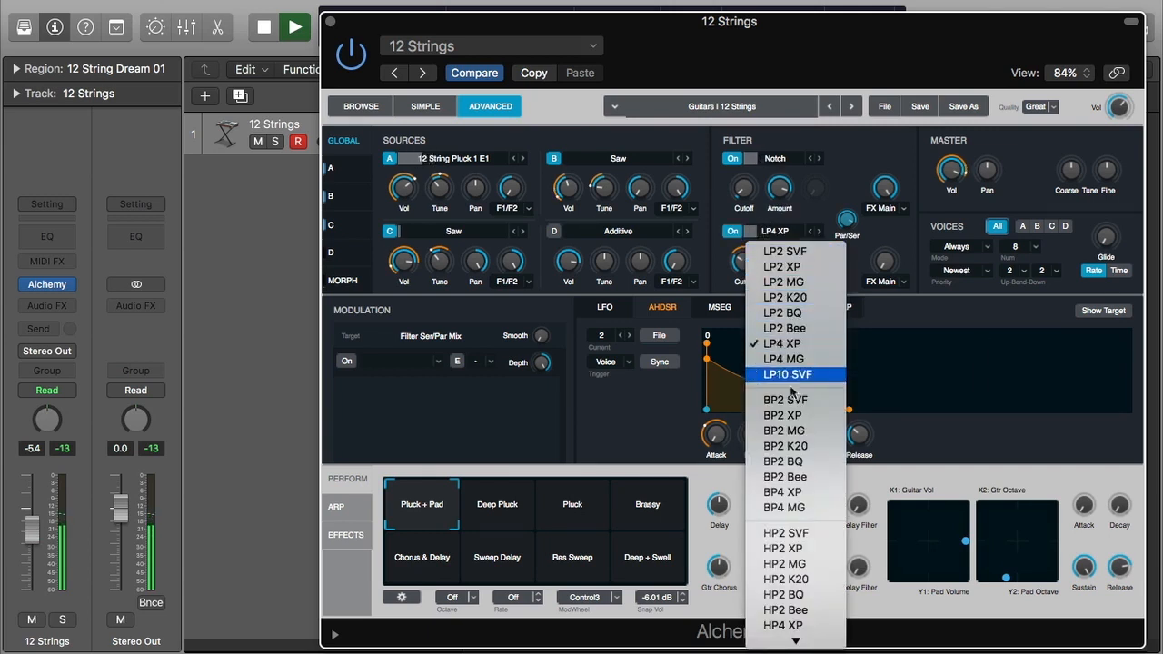
click(805, 534)
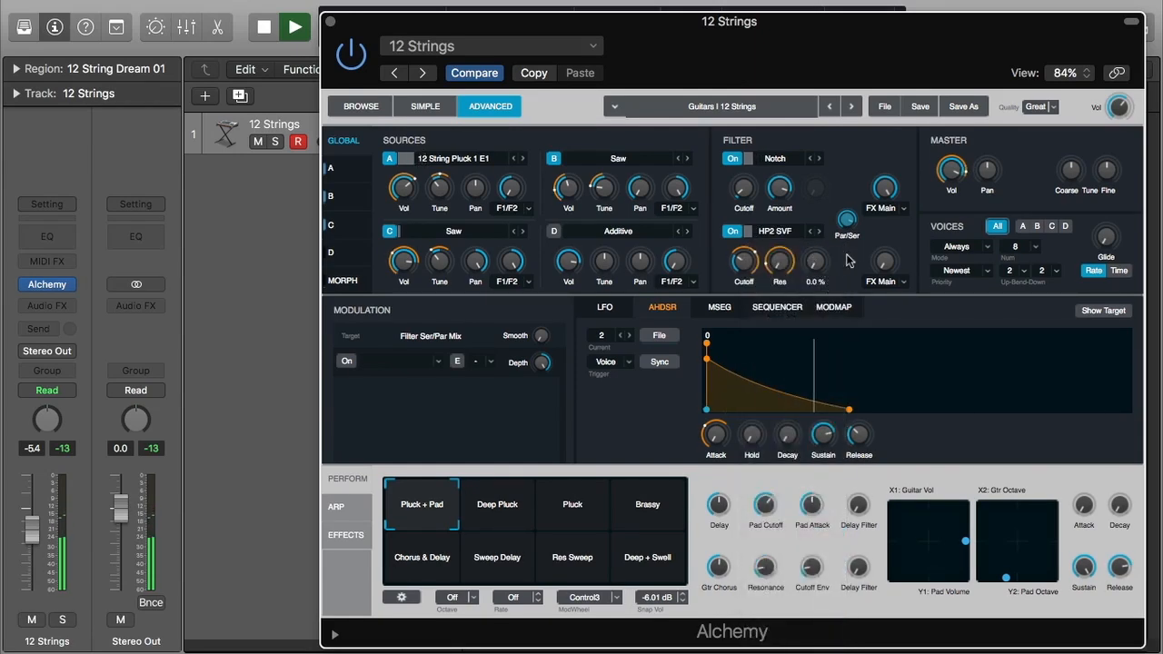
Set the second filter's drive to about 37% and its resonance to about the centre, with the Par/Ser mix at about 88.9%
drag(816, 262, 823, 225)
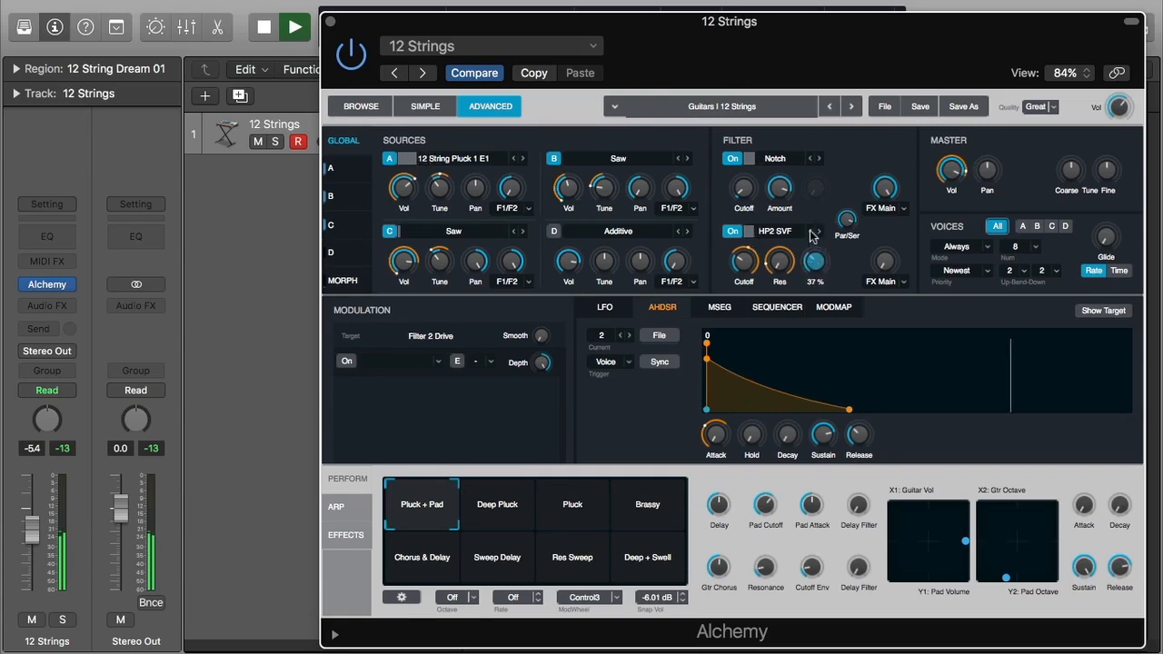
click(782, 261)
drag(783, 258, 790, 233)
click(846, 220)
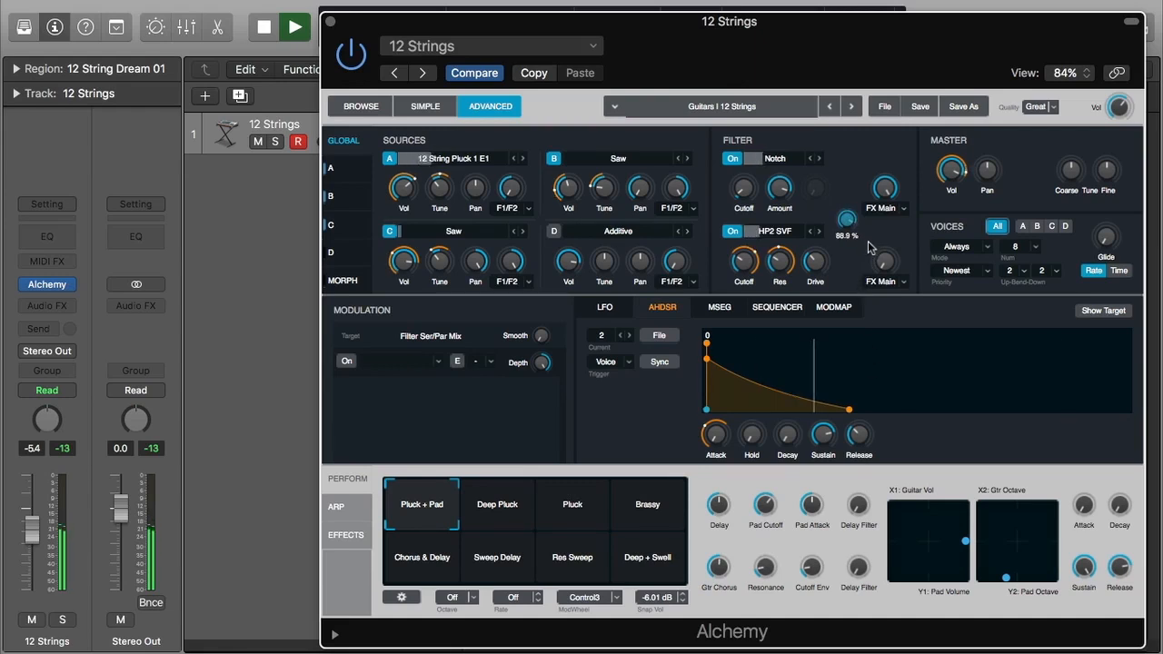
Route the first filter's effects output to FX A and stop playback
click(885, 192)
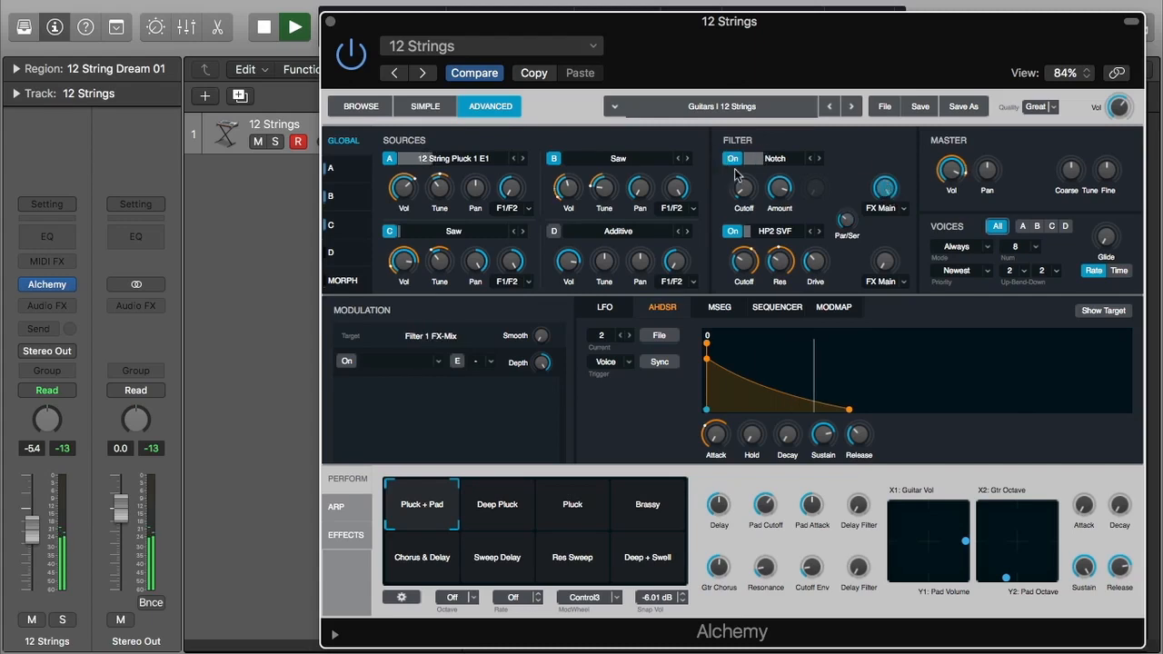
click(902, 208)
click(901, 245)
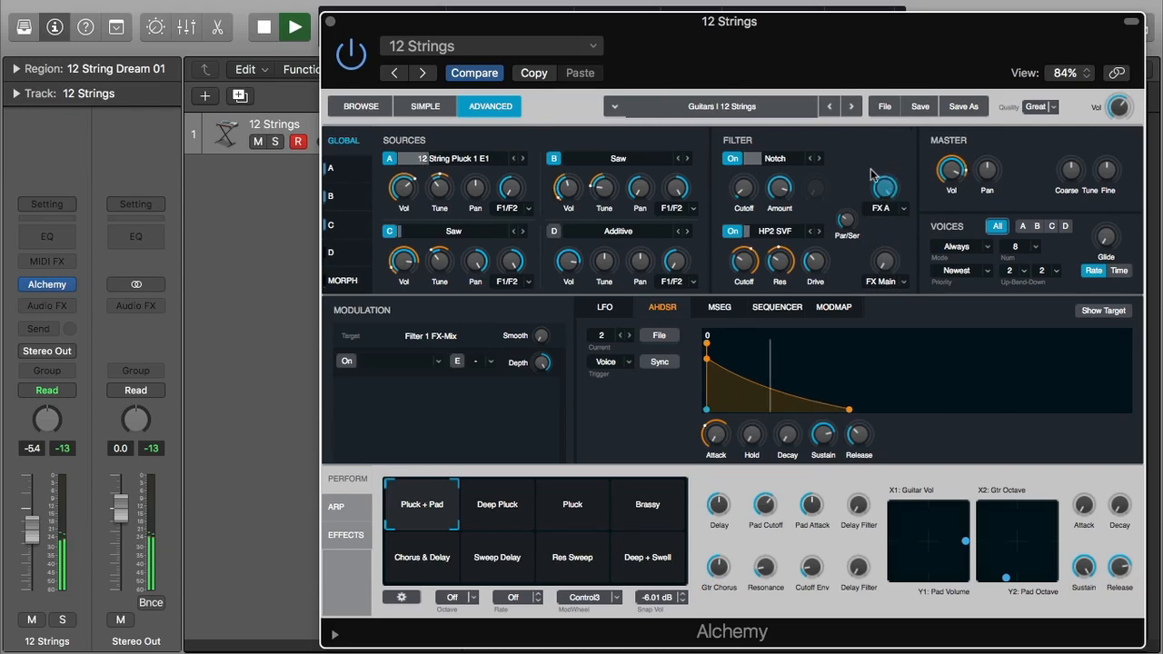
key(space)
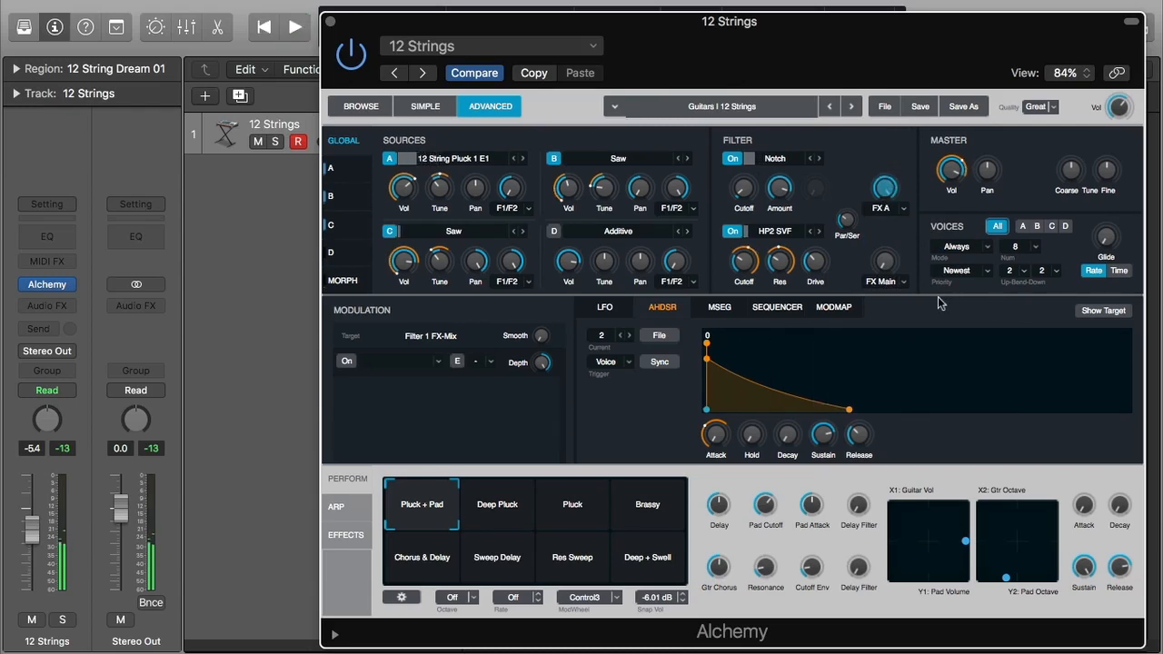